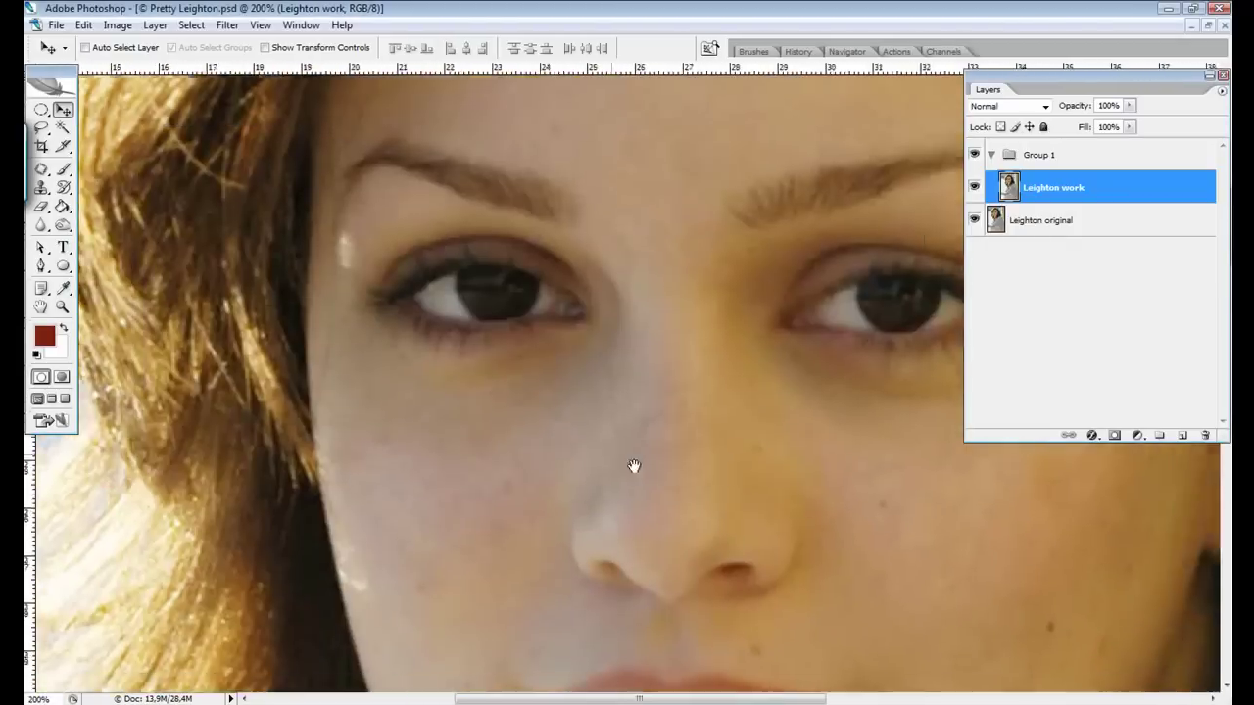
Step: Outline a patch of skin under the left eye with the Patch tool
left_click_drag(605, 355, 502, 367)
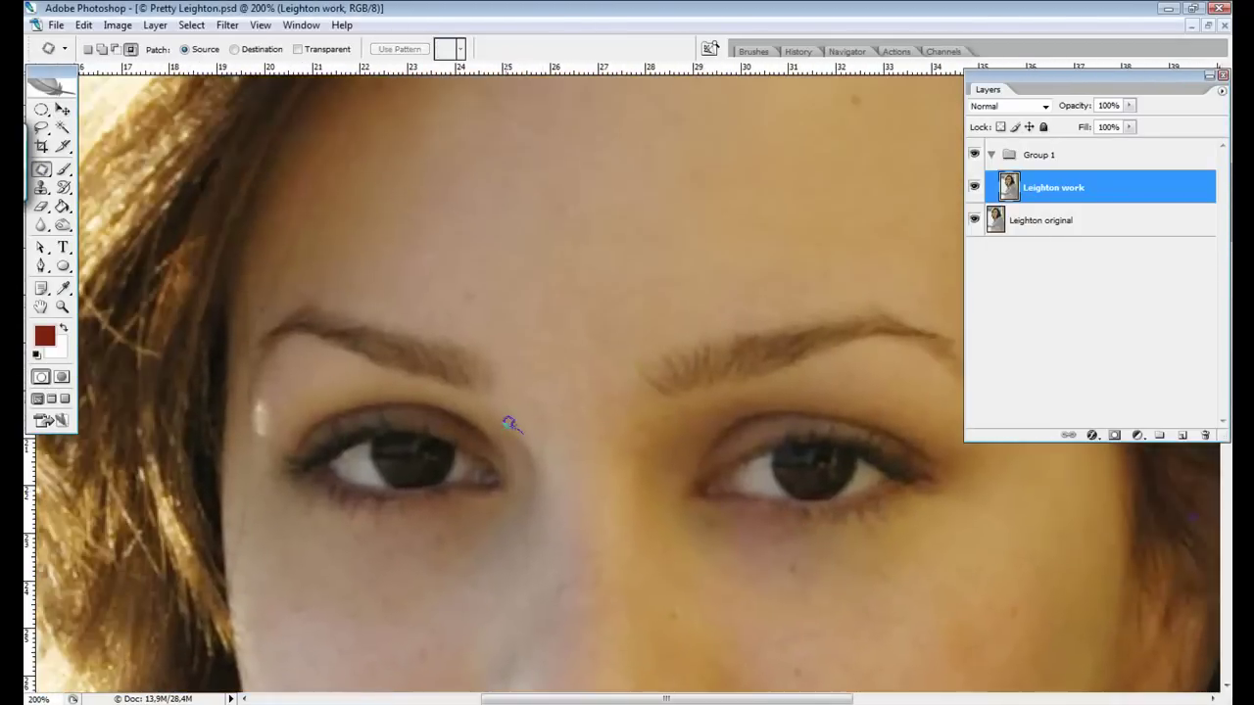
Step: Add a Hue/Saturation adjustment layer with Hue +20 and Saturation +27
scroll(581, 365, "up", 3)
scroll(593, 503, "down", 10)
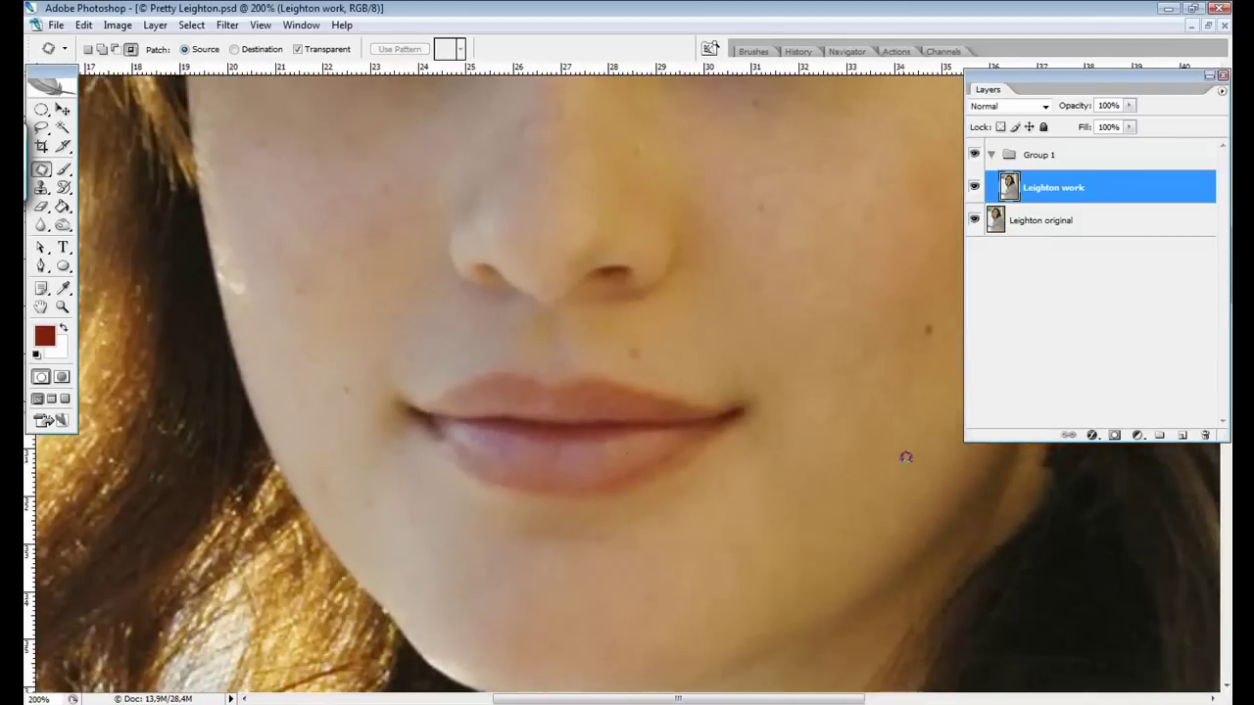
left_click(1138, 436)
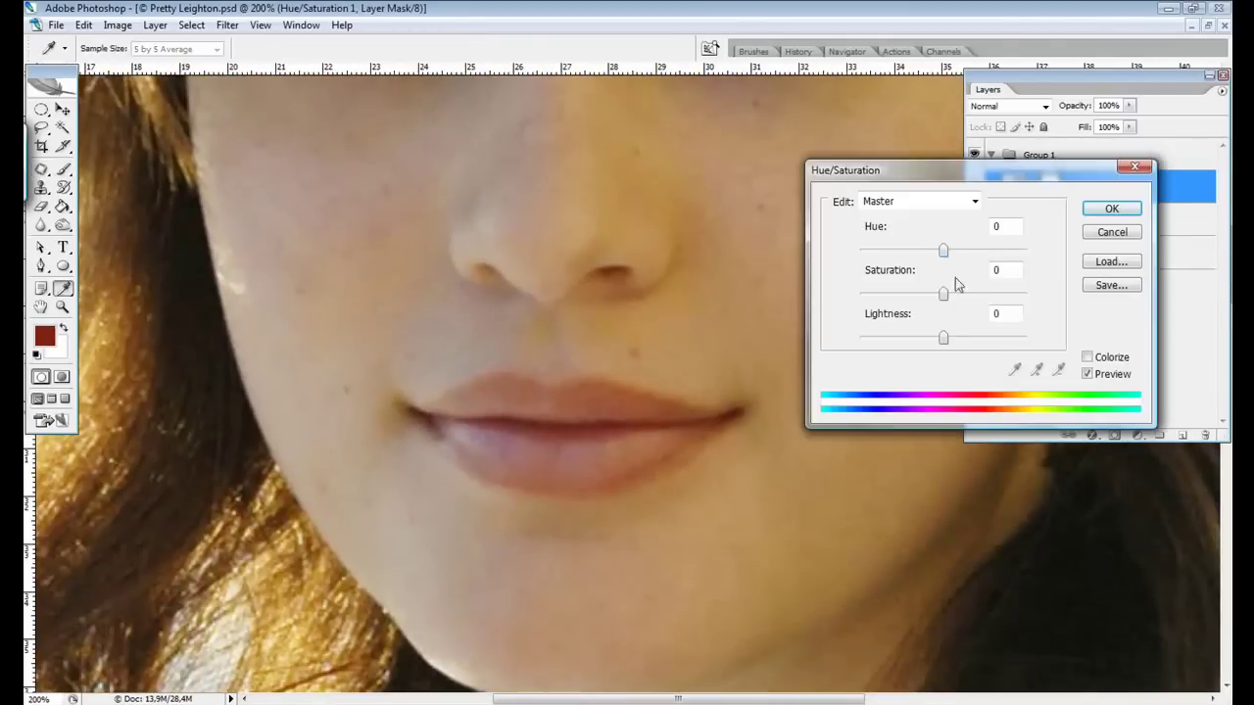
left_click_drag(943, 294, 966, 294)
left_click_drag(943, 250, 962, 253)
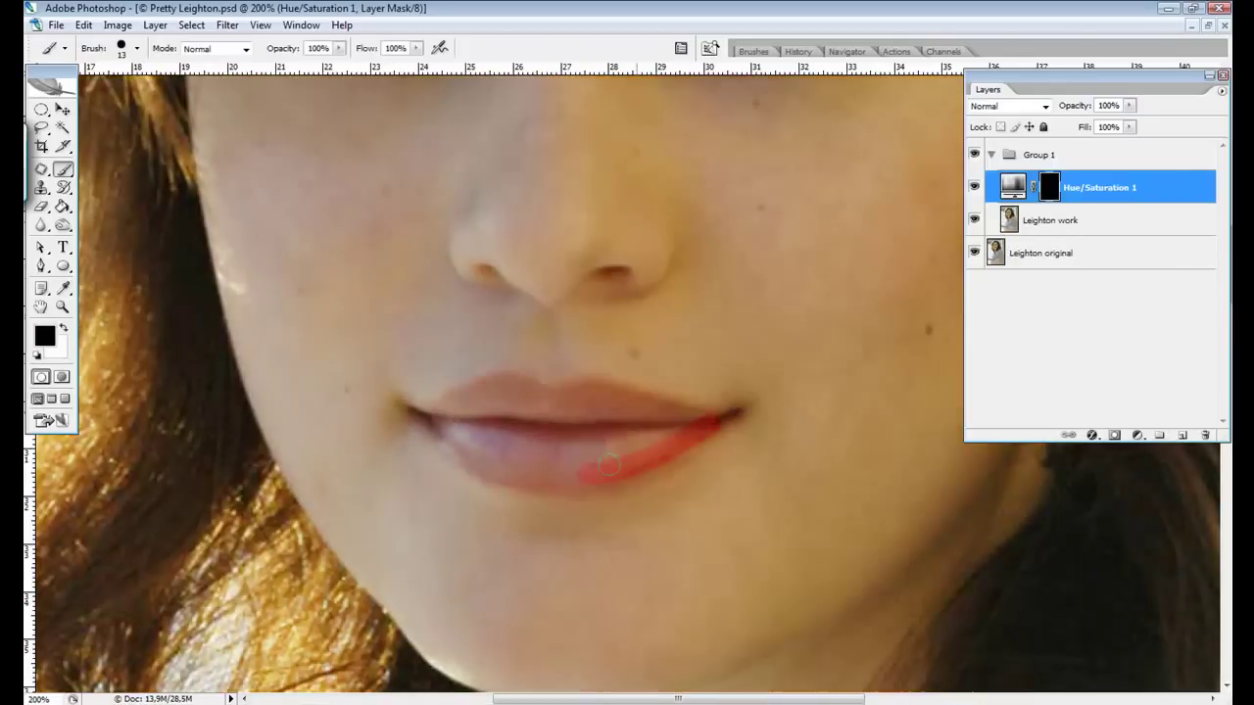
Step: Paint the lower lip into the adjustment mask with soft 27-pixel and 9-pixel brushes
key("b")
right_click(591, 483)
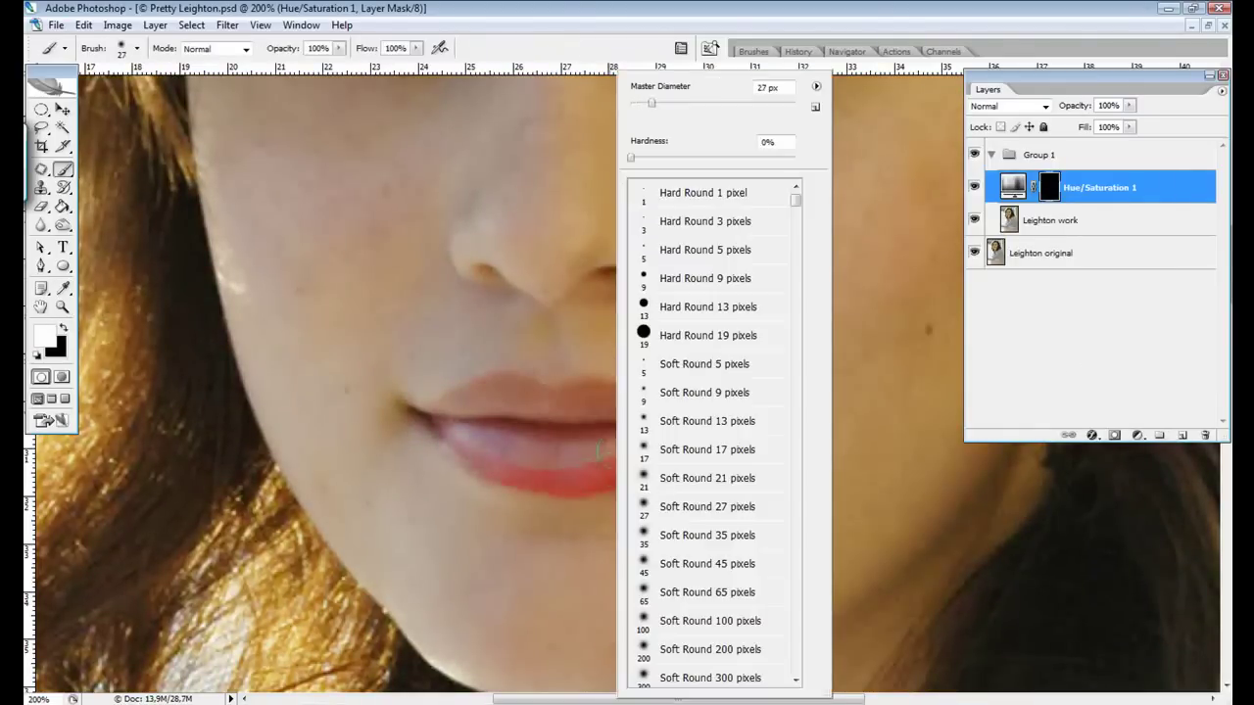
double_click(714, 509)
left_click_drag(470, 446, 555, 469)
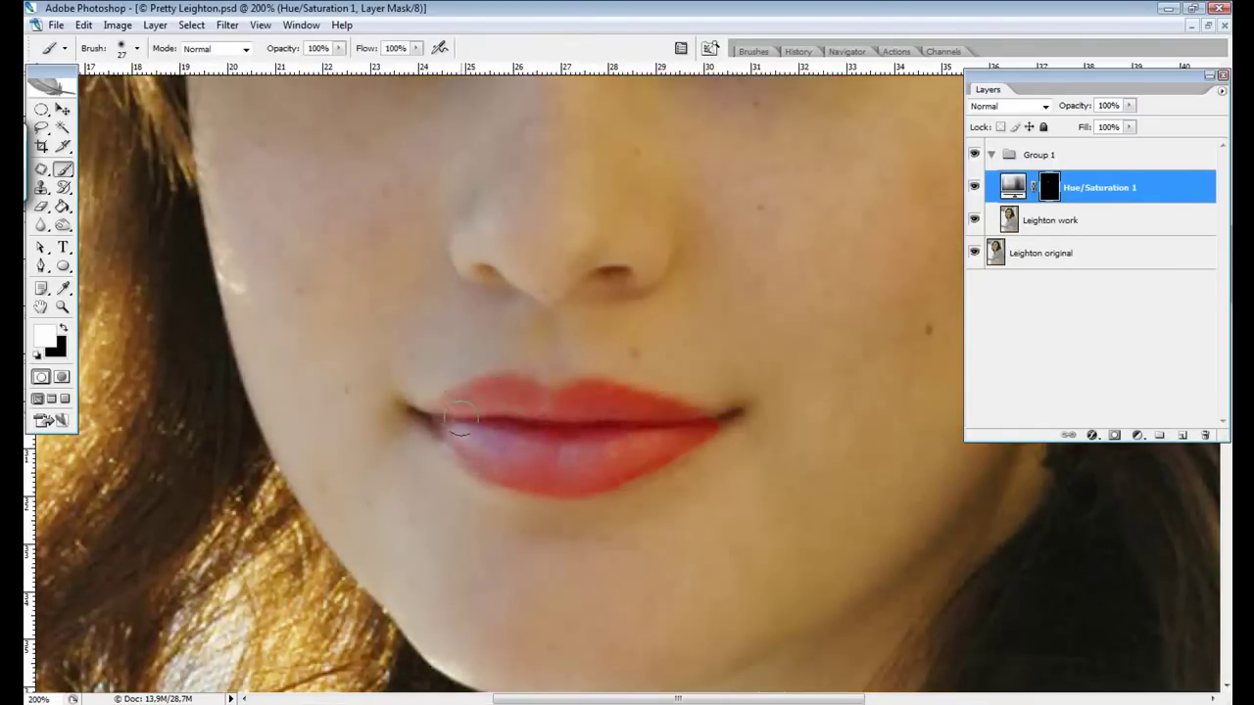
key("ctrl+plus")
key("ctrl+plus")
key("ctrl+plus")
right_click(621, 330)
double_click(685, 277)
Step: Refine the lip mask with a black 21-pixel brush, then select the Leighton work layer
key("x")
right_click(599, 372)
double_click(685, 245)
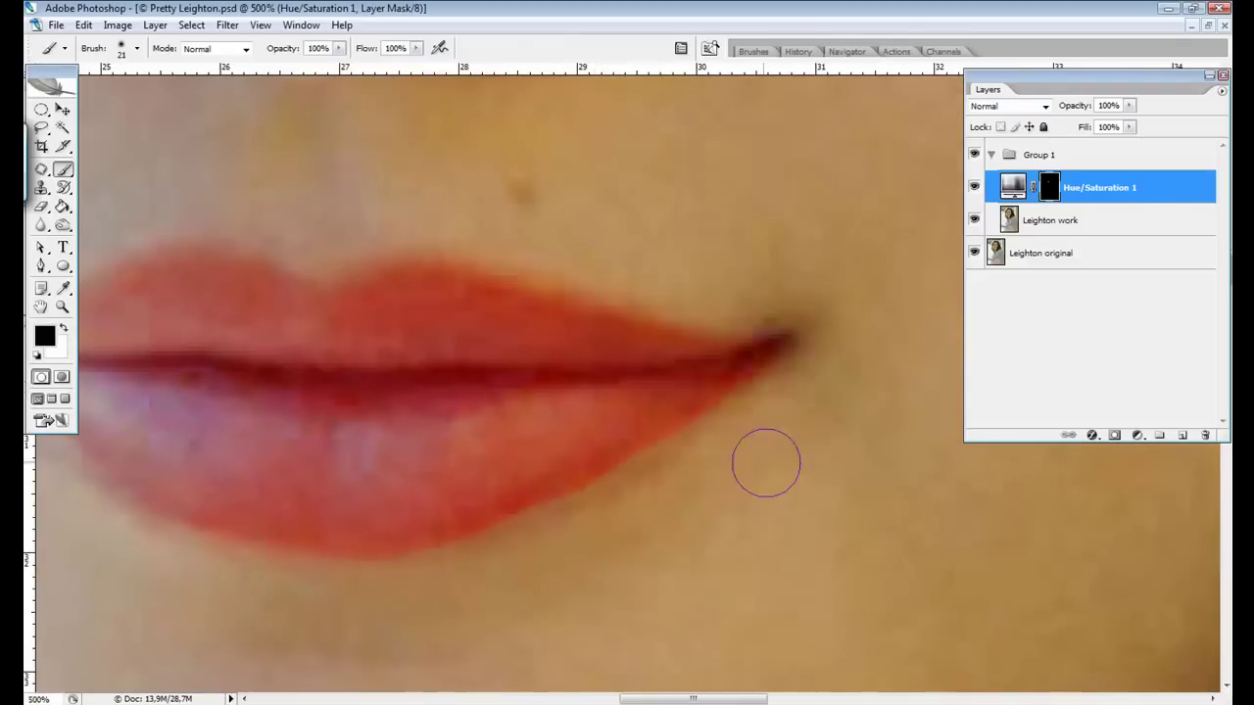
key("ctrl+0")
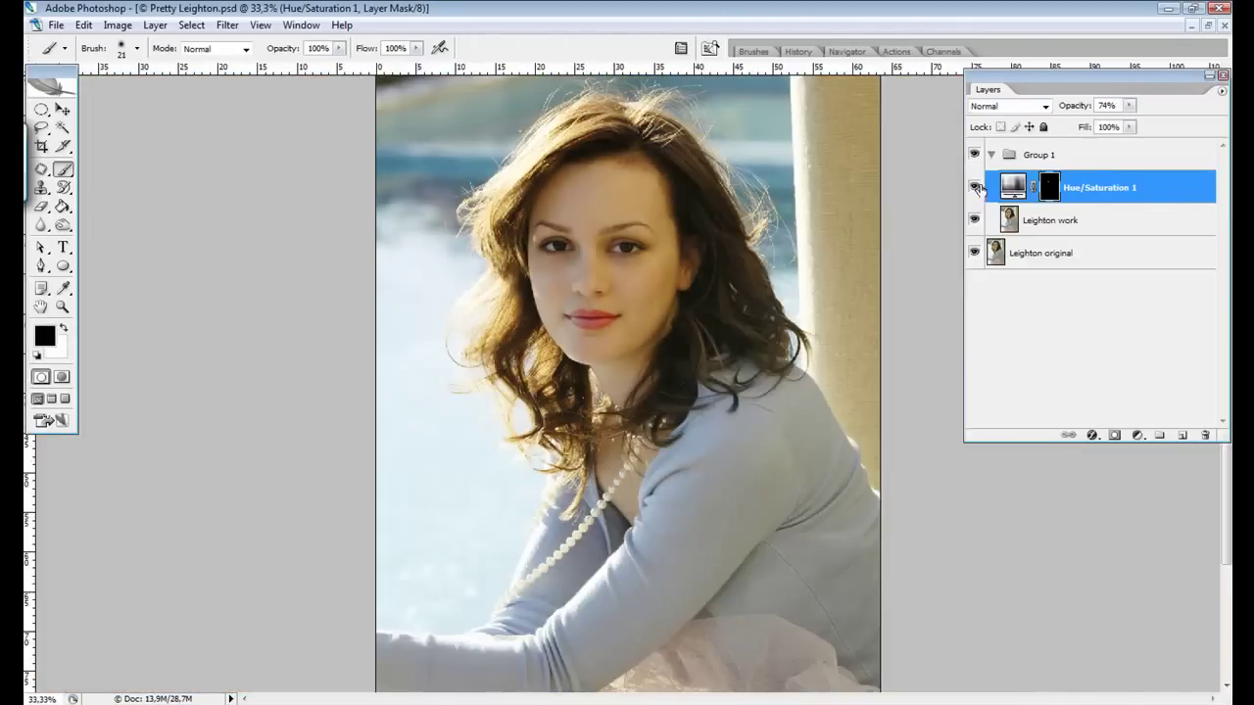
left_click(1048, 220)
key("ctrl+plus")
key("ctrl+plus")
key("ctrl+plus")
key("ctrl+plus")
Step: Add a new empty layer and pick a large soft airbrush tip
left_click(1162, 436)
right_click(517, 323)
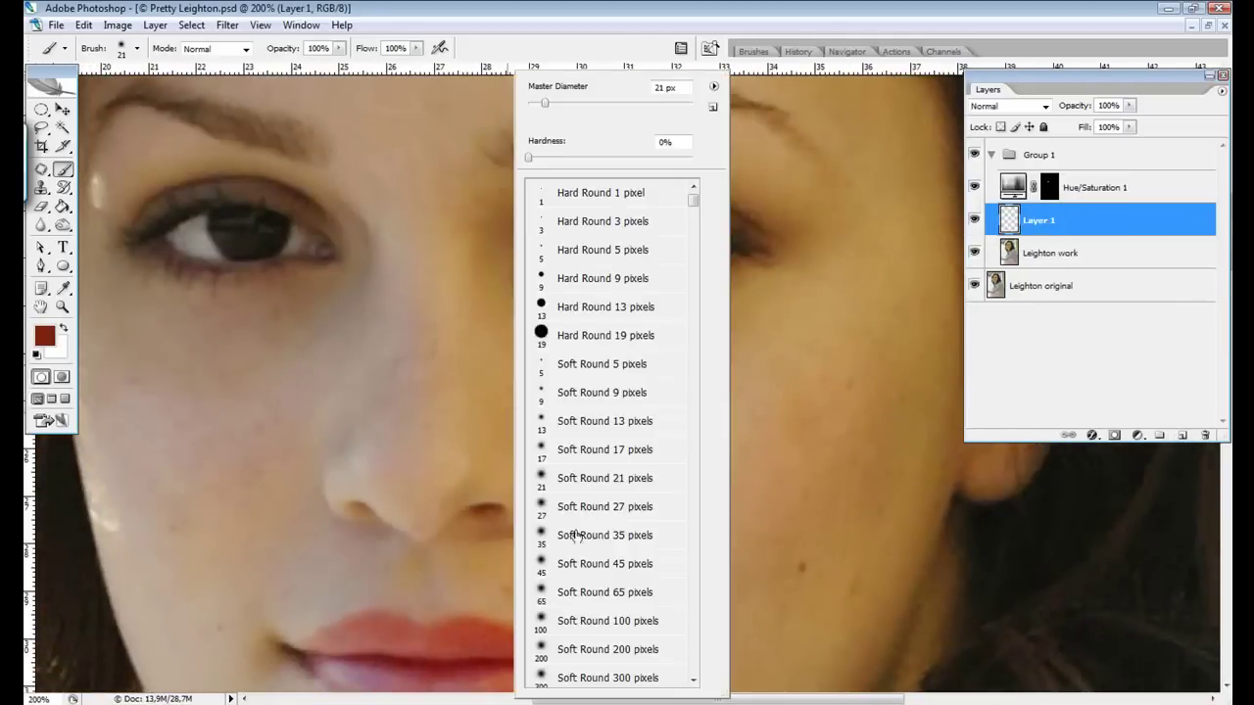
mouse_move(692, 191)
left_mouse_down()
mouse_move(692, 215)
mouse_move(692, 188)
left_mouse_up()
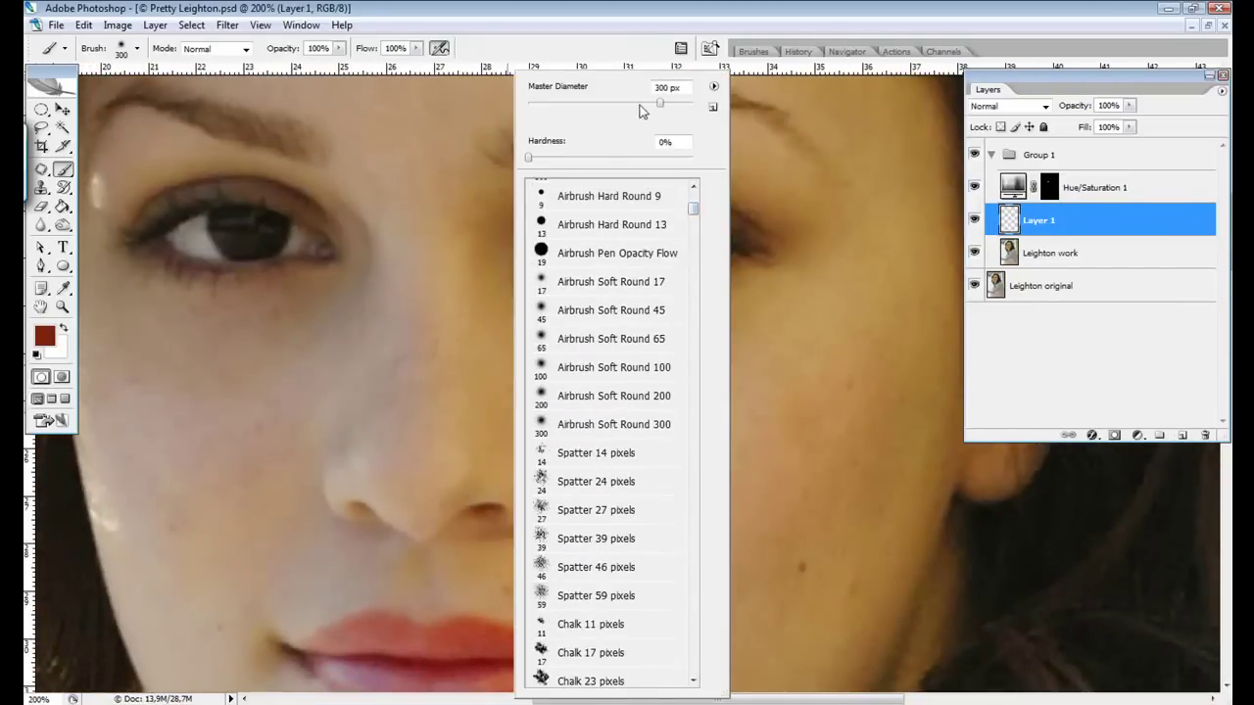
left_click_drag(544, 102, 560, 103)
left_click(417, 48)
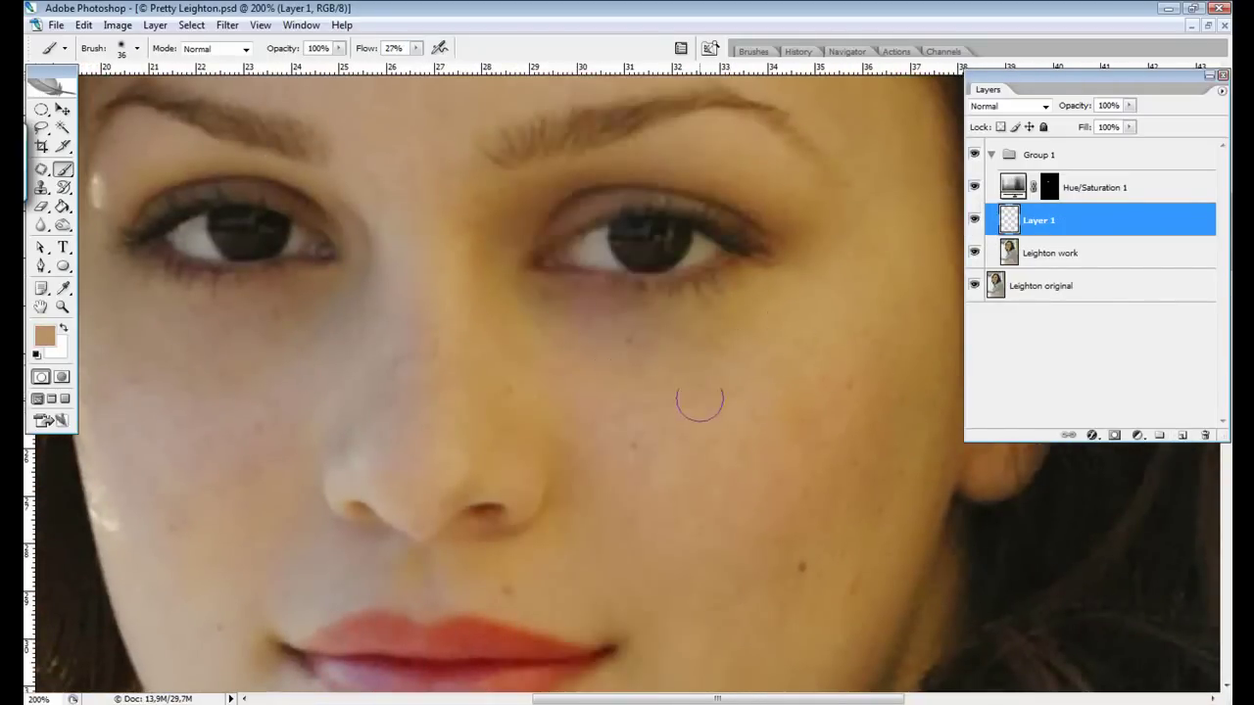
Step: Sample the cheek's skin colour to paint over uneven areas
scroll(599, 424, "down", 3)
left_click(809, 319, "alt")
left_click_drag(828, 272, 799, 313)
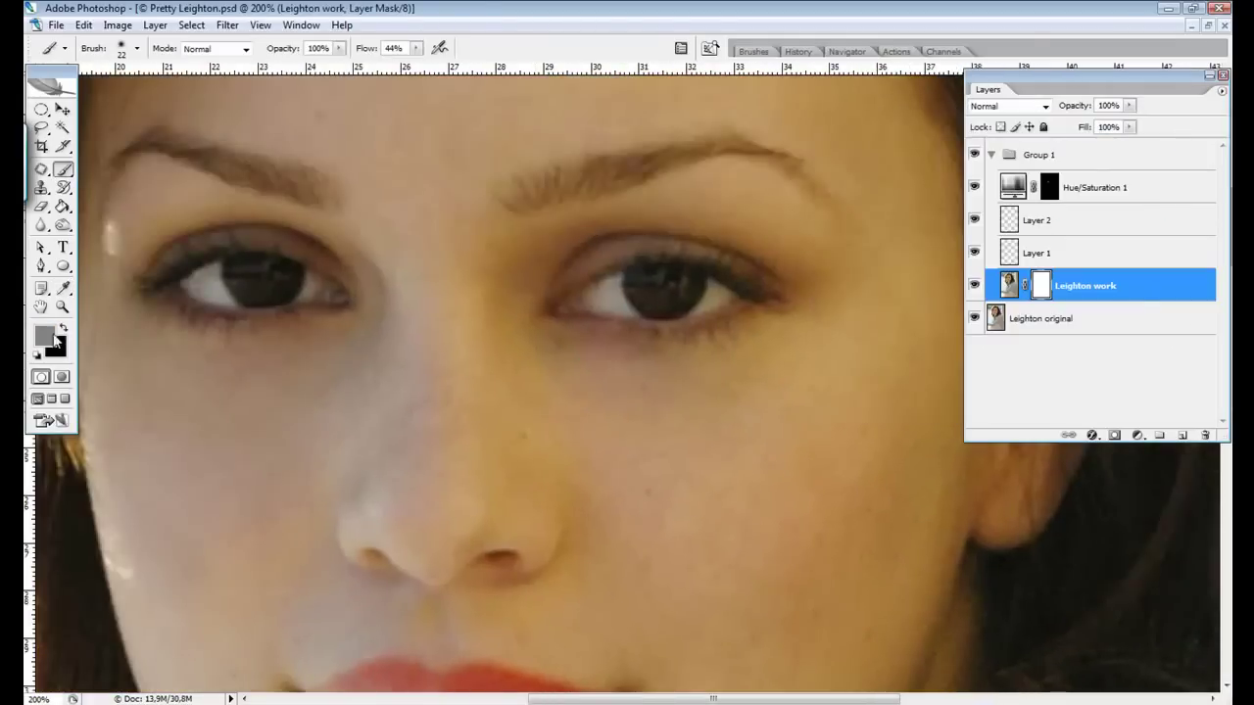
Step: Add a layer mask to the Leighton work layer with white as the painting colour
left_click(47, 336)
key("Return")
left_click_drag(675, 283, 978, 312)
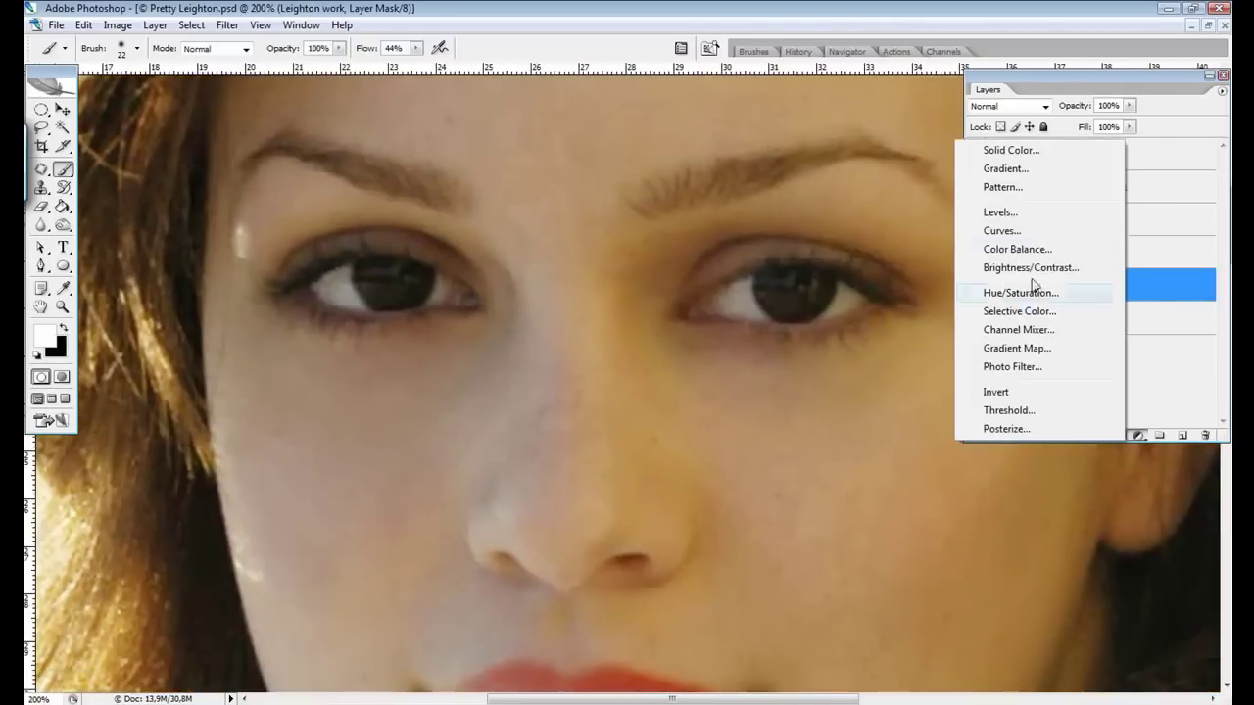
Step: Add a Brightness/Contrast adjustment layer, fill its mask, and raise the brightness
left_click(1028, 267)
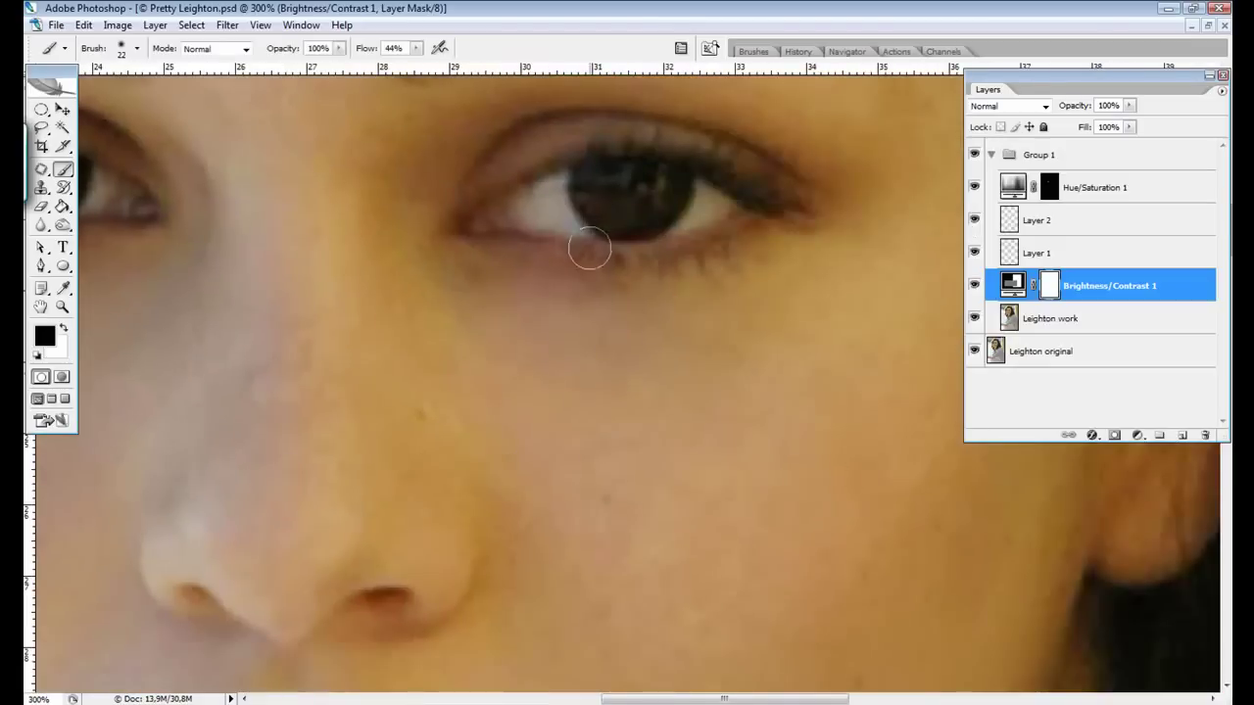
right_click(1049, 285)
key("x")
key("ctrl+i")
double_click(1012, 285)
key("Return")
Step: Paint the brightening over the left eye's pupil and fill the adjustment mask with black
left_click(417, 48)
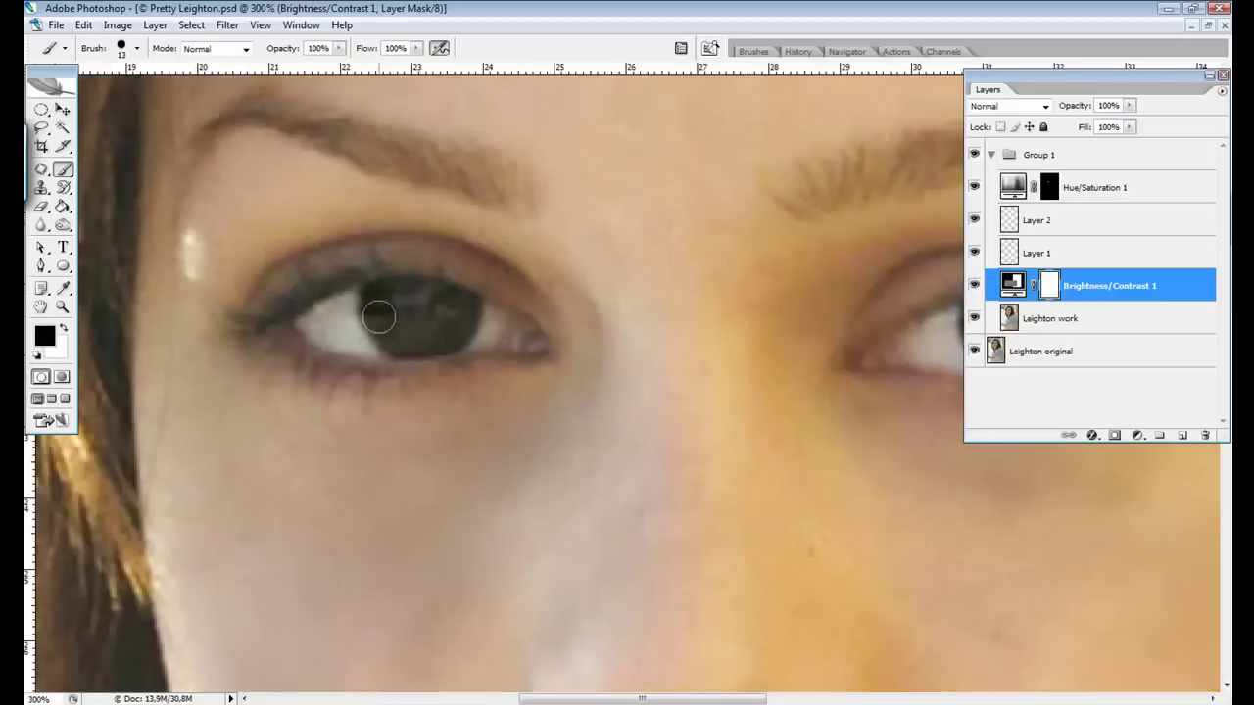
left_click_drag(377, 299, 450, 332)
key("ctrl+i")
left_click_drag(405, 292, 313, 335)
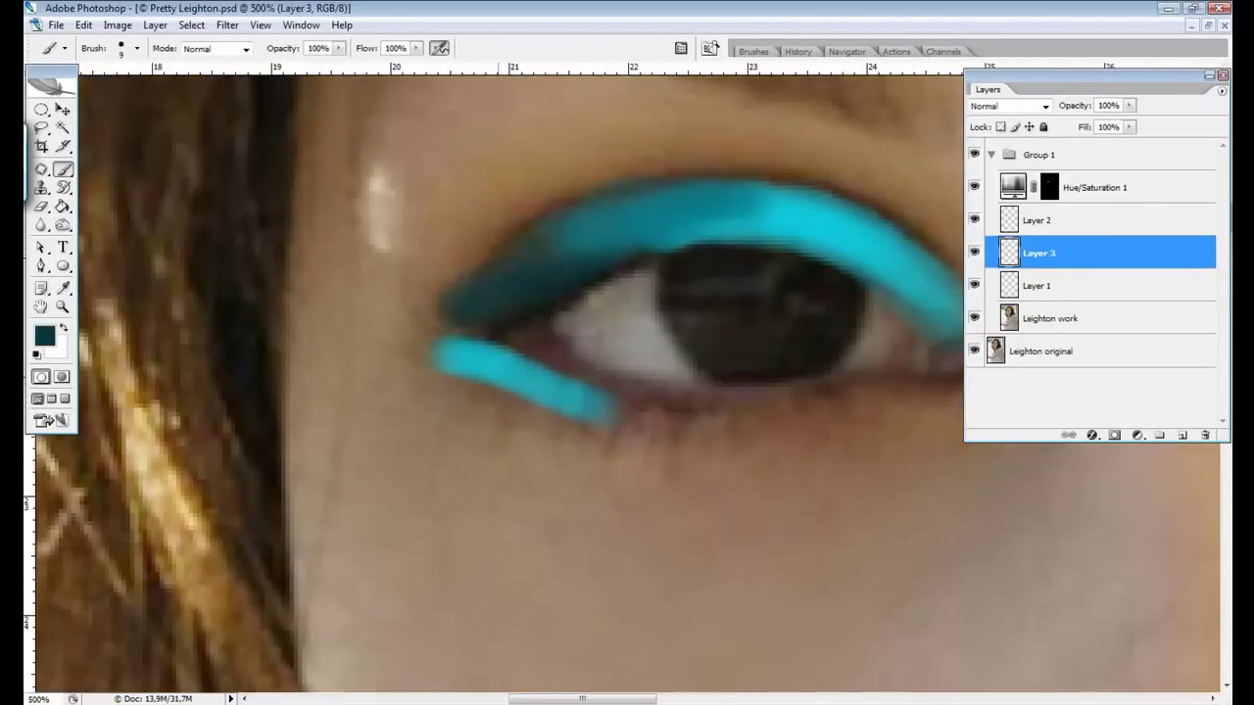
Step: Paint cyan eyeshadow over both eyelids with a 45-pixel brush
key("ctrl+minus")
key("ctrl+minus")
key("ctrl+minus")
right_click(598, 303)
type("45")
key("Return")
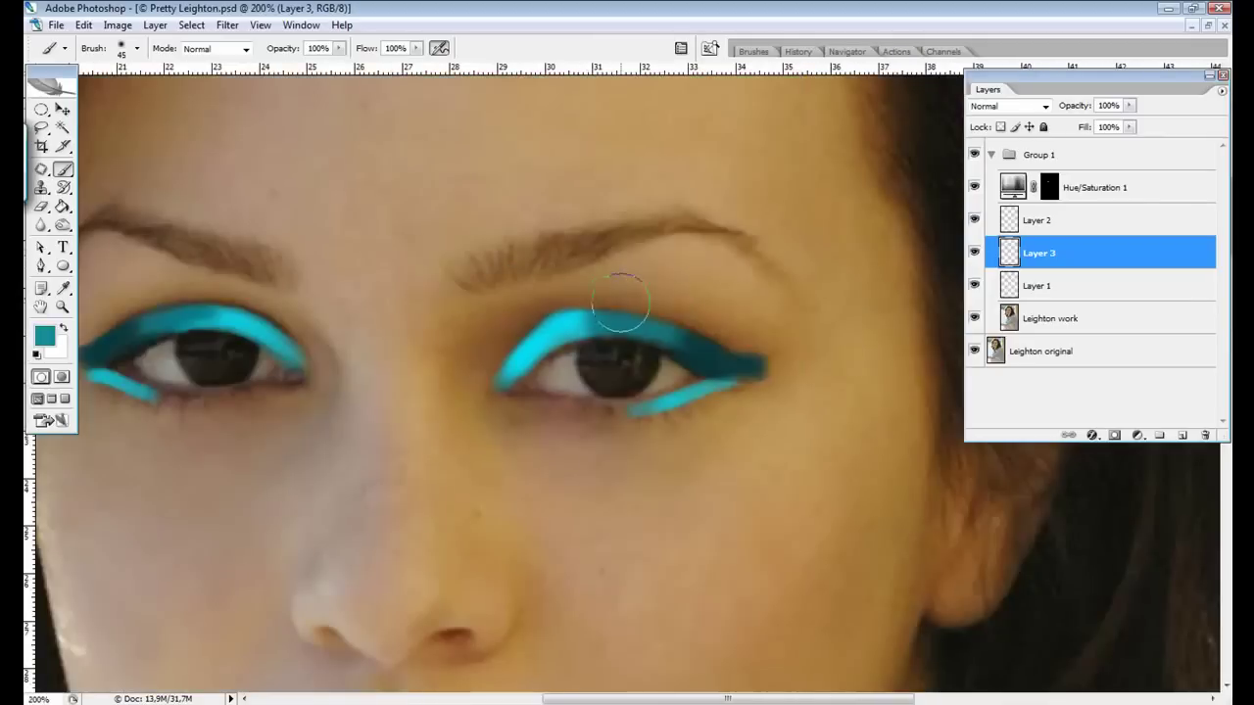
scroll(504, 327, "left", 5)
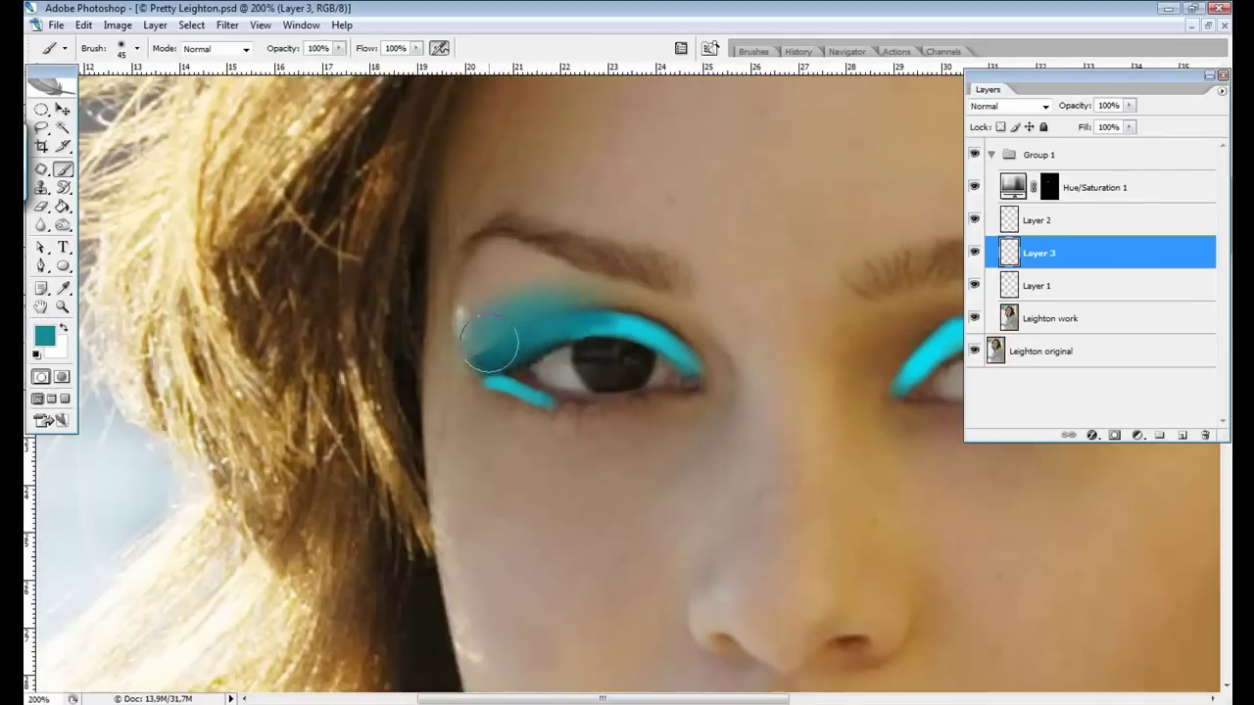
scroll(461, 348, "right", 3)
Step: Paint liner with a black 13-pixel brush and set the layer to Multiply
key("d")
right_click(839, 300)
type("13")
key("Return")
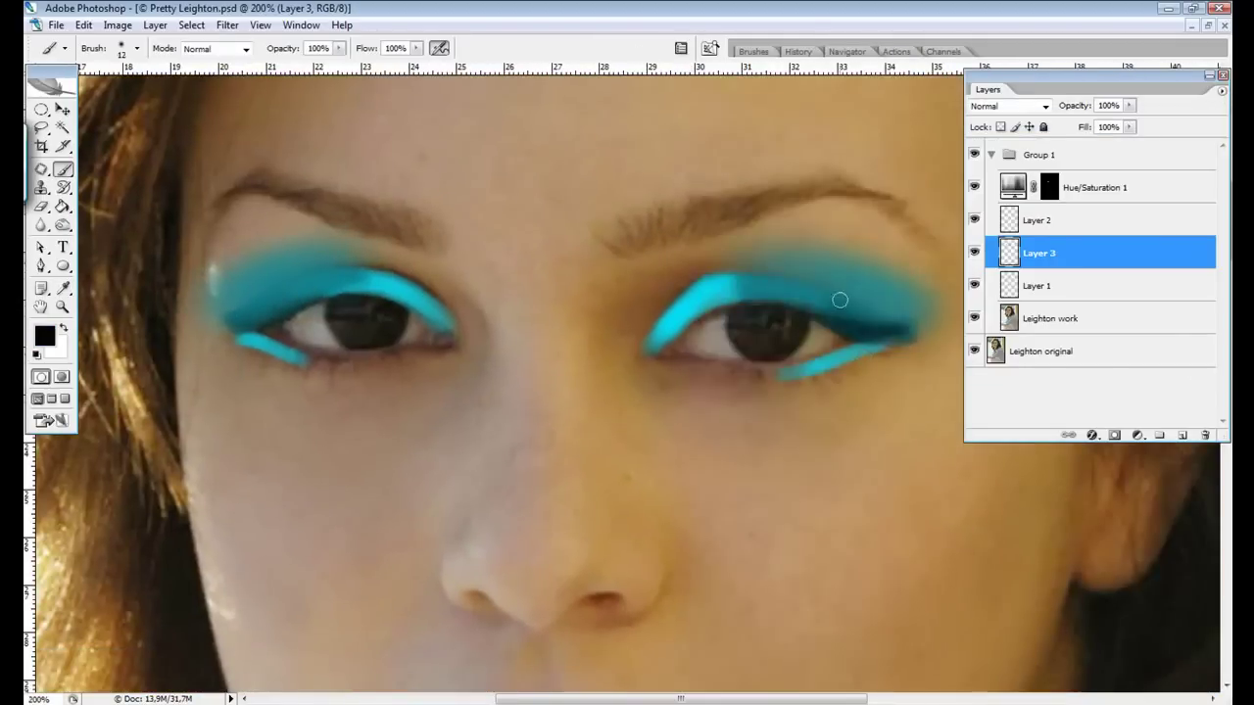
key("shift+alt+m")
key("ctrl+minus")
Step: Motion-blur the eyeshadow inside an elliptical selection
key("m")
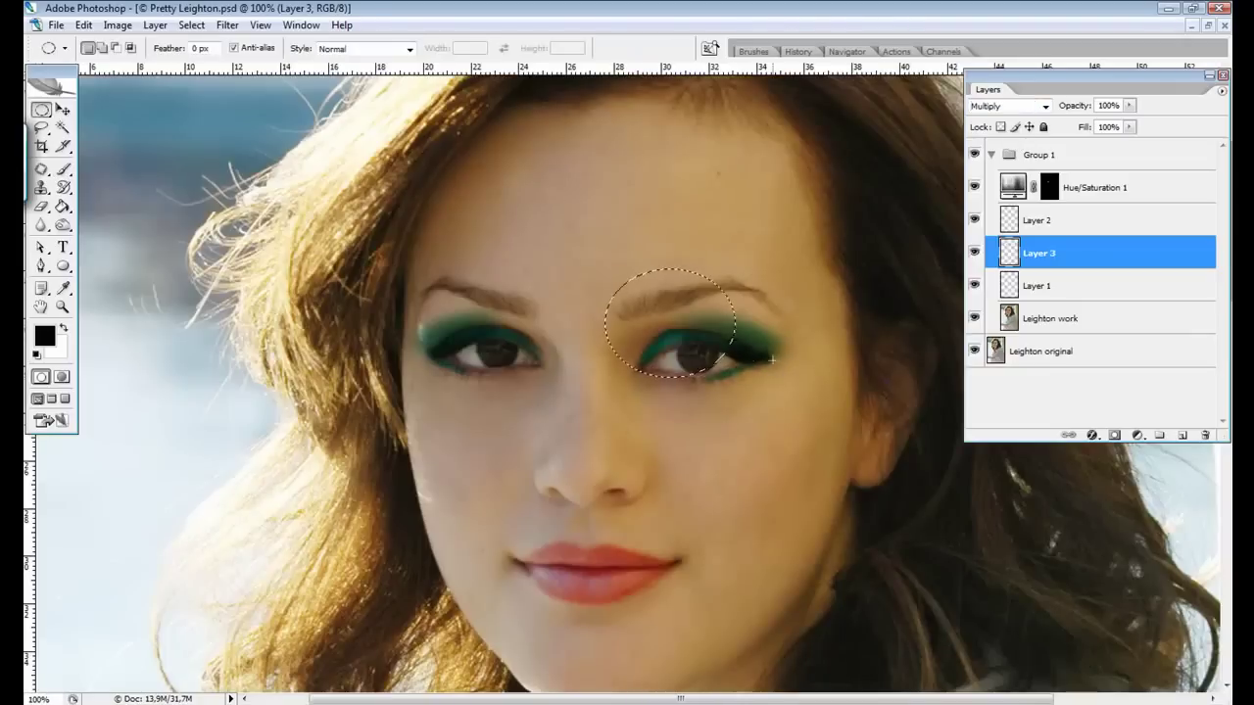
key("ctrl+alt+f")
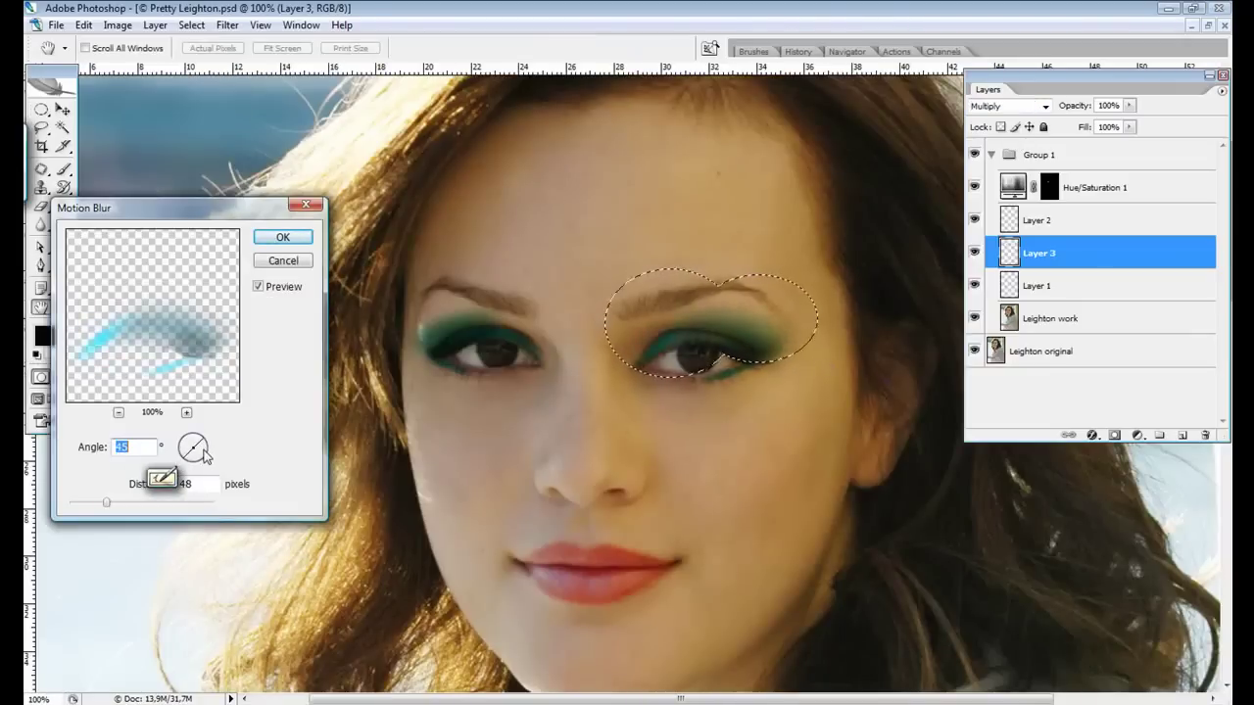
key("Return")
key("v")
Step: Lasso the area below the lower liner and apply Motion Blur to it
key("l")
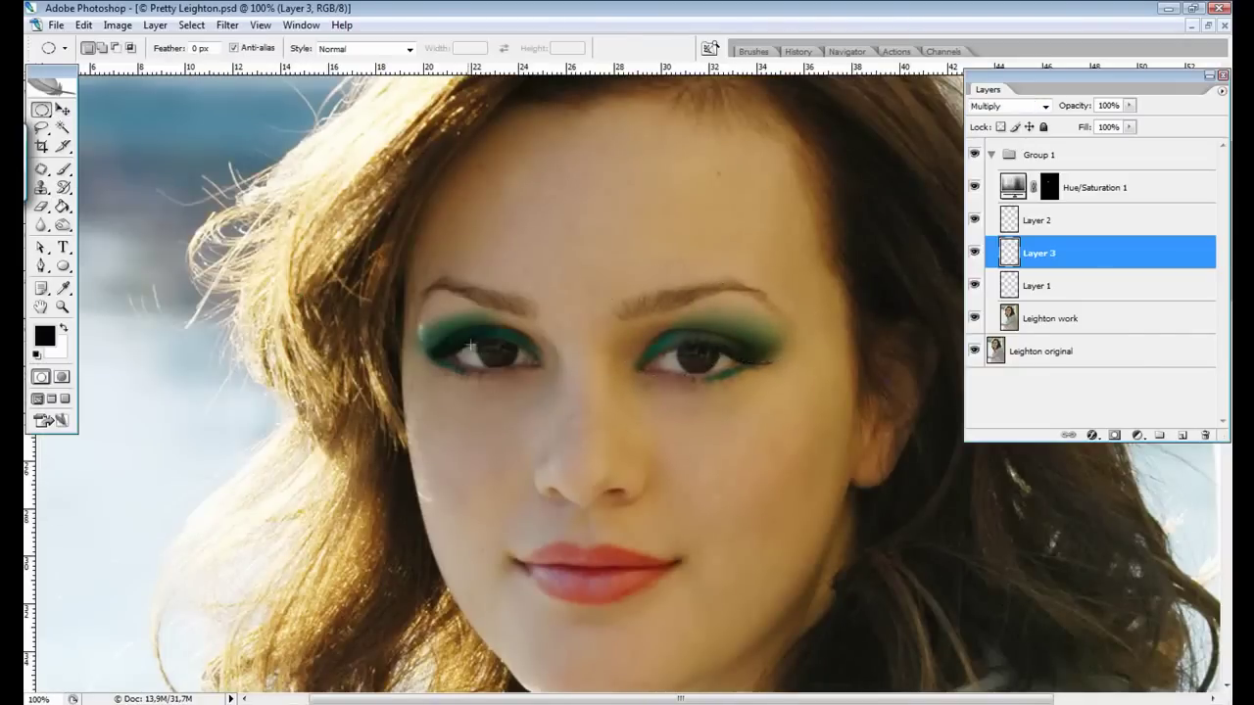
key("ctrl+plus")
key("ctrl+plus")
left_click_drag(675, 293, 646, 318)
left_click(226, 24)
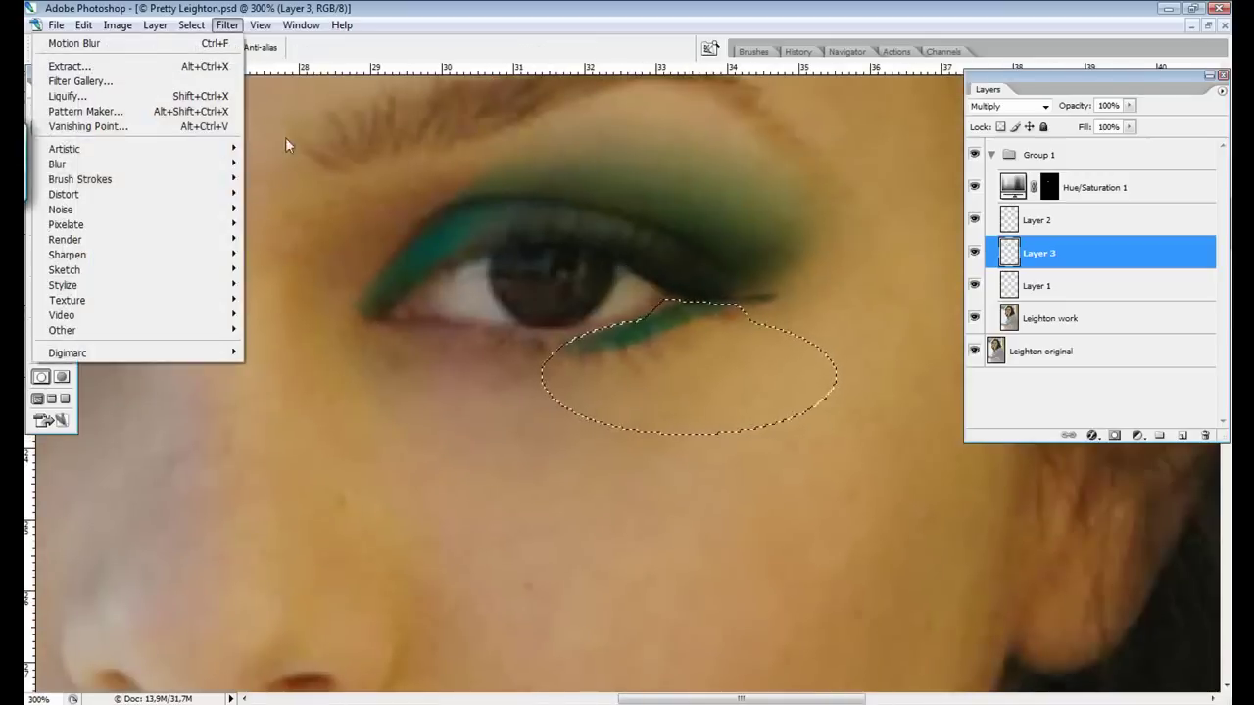
left_click(284, 229)
key("Escape")
left_click(226, 25)
left_click(284, 263)
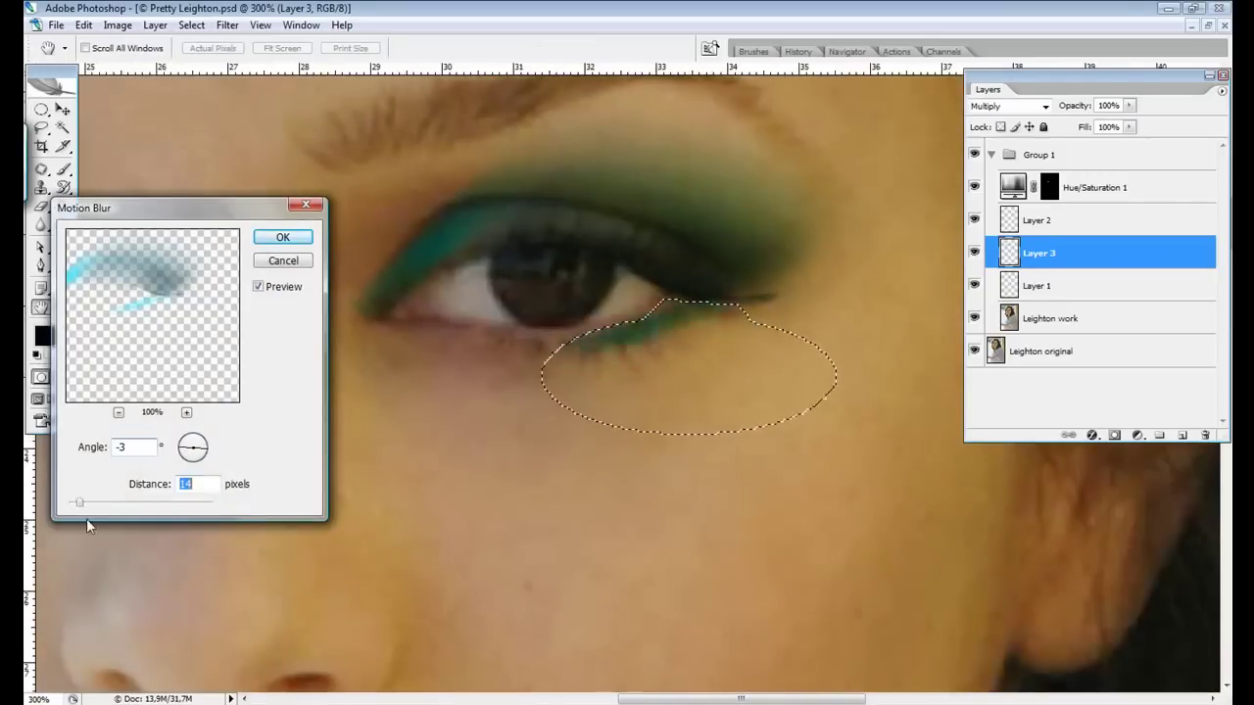
key("Return")
key("ctrl+d")
Step: Soften the makeup with the Blur tool and set the layer to Overlay at 65% opacity
key("r")
right_click(601, 280)
key("Return")
key("ctrl+0")
left_click(1128, 105)
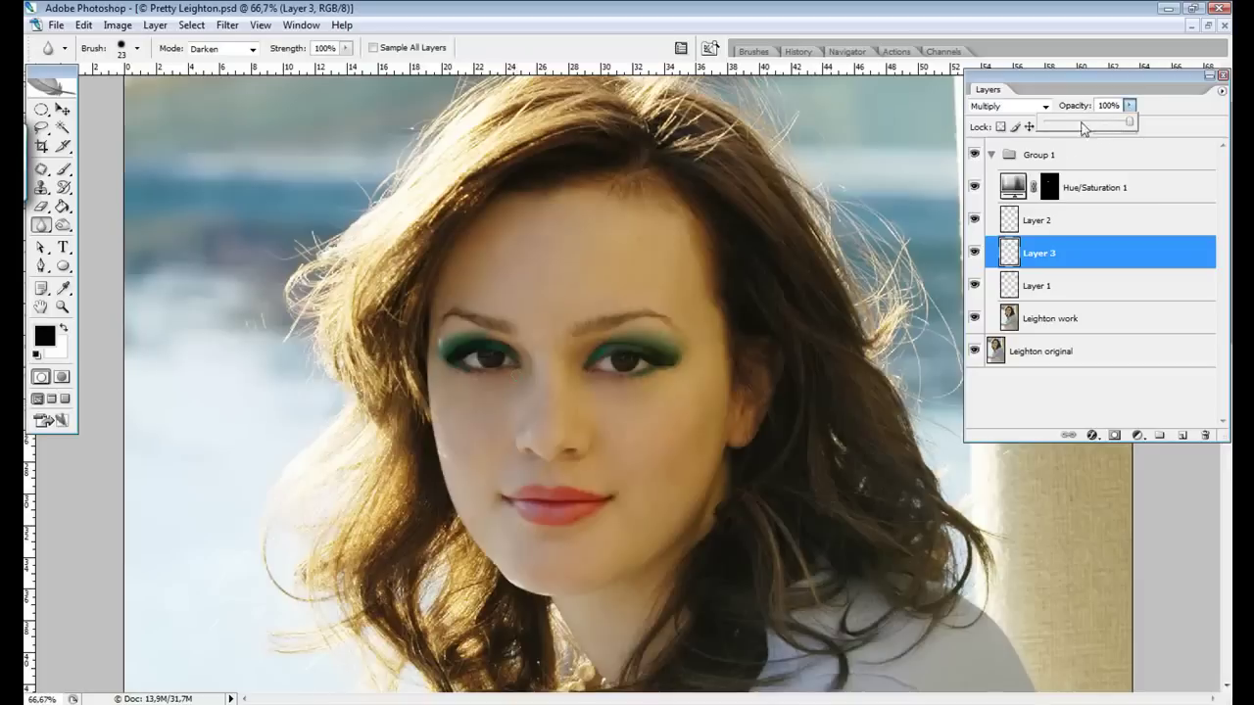
left_click(1009, 104)
left_click(983, 295)
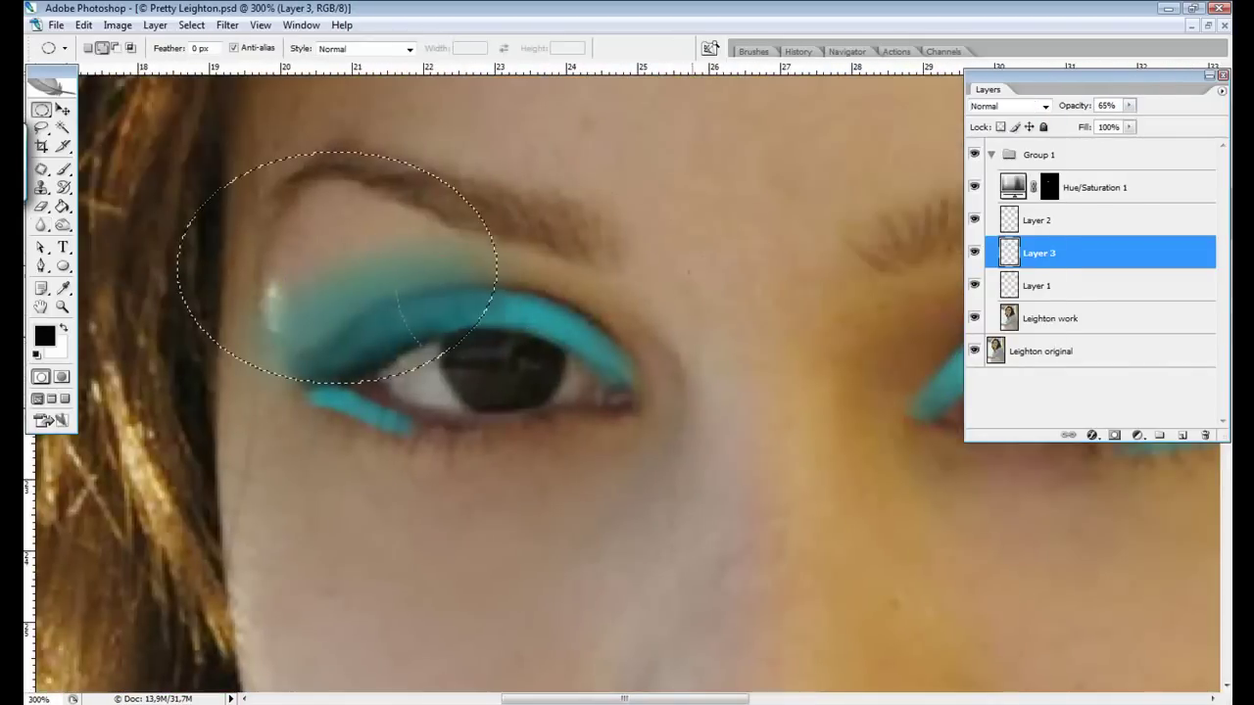
Step: Apply another Motion Blur to the eyeshadow and pick a hard 13-pixel tip
left_click(226, 25)
left_click(294, 258)
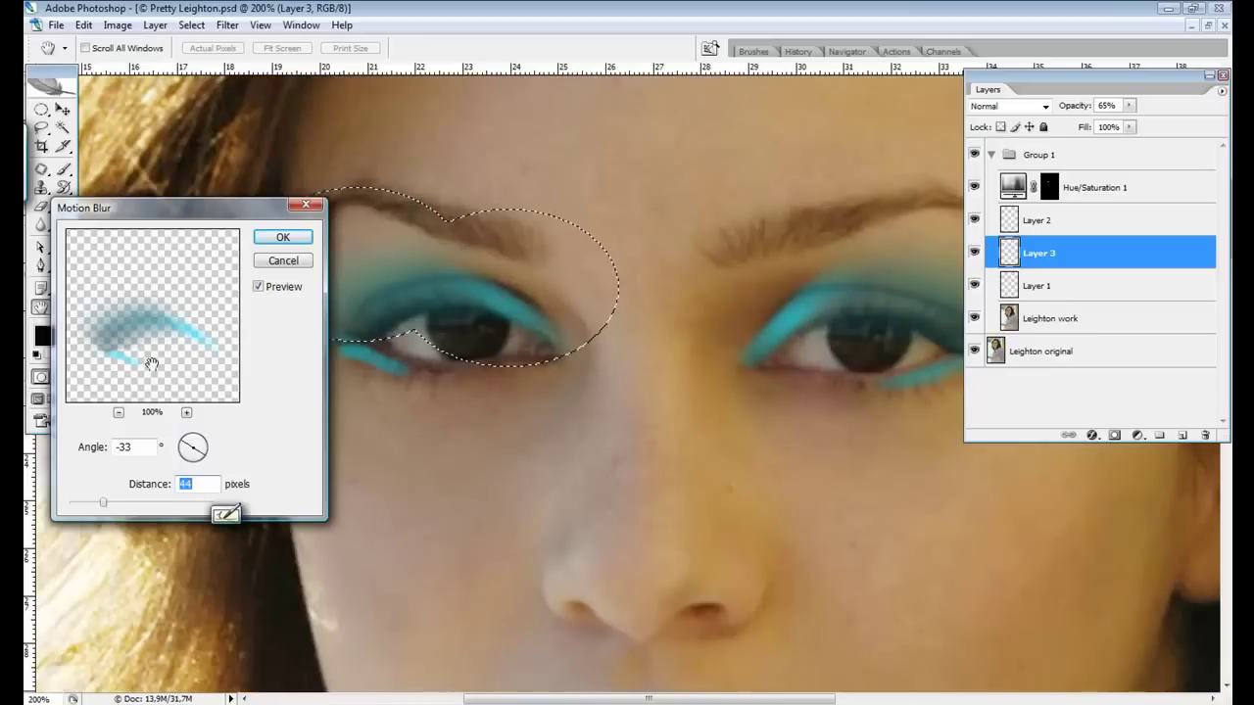
left_click(282, 237)
key("ctrl+d")
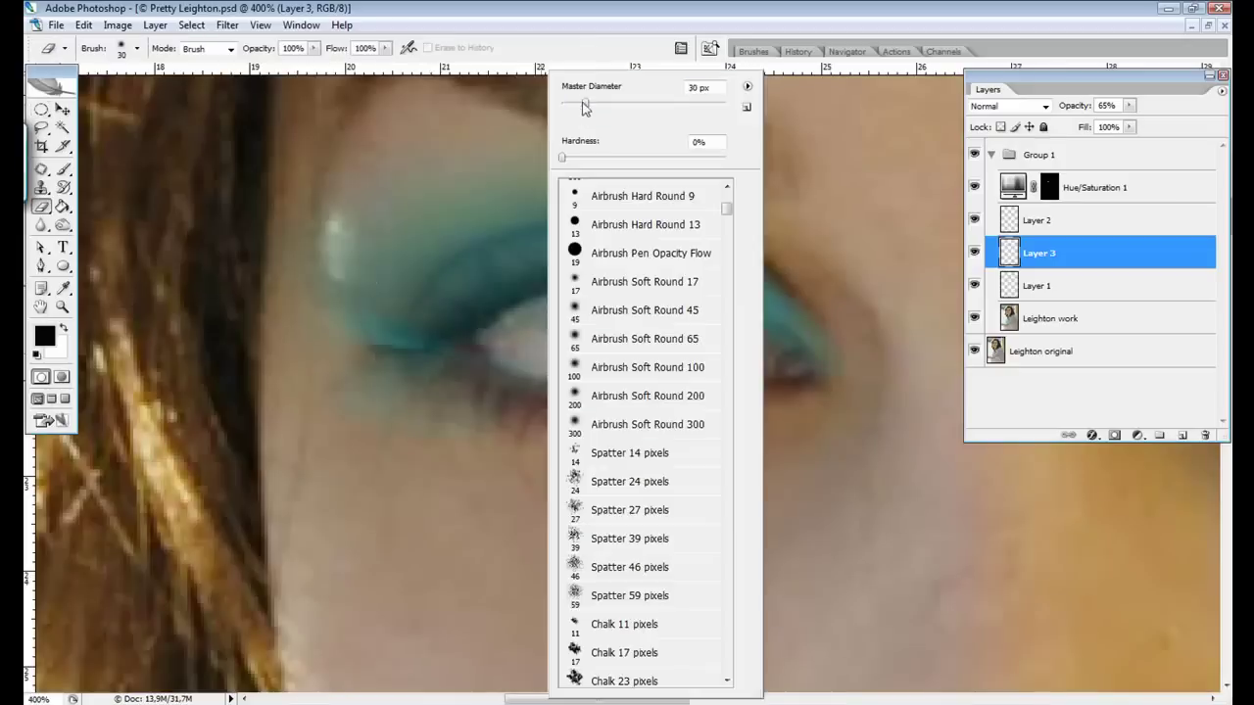
double_click(586, 225)
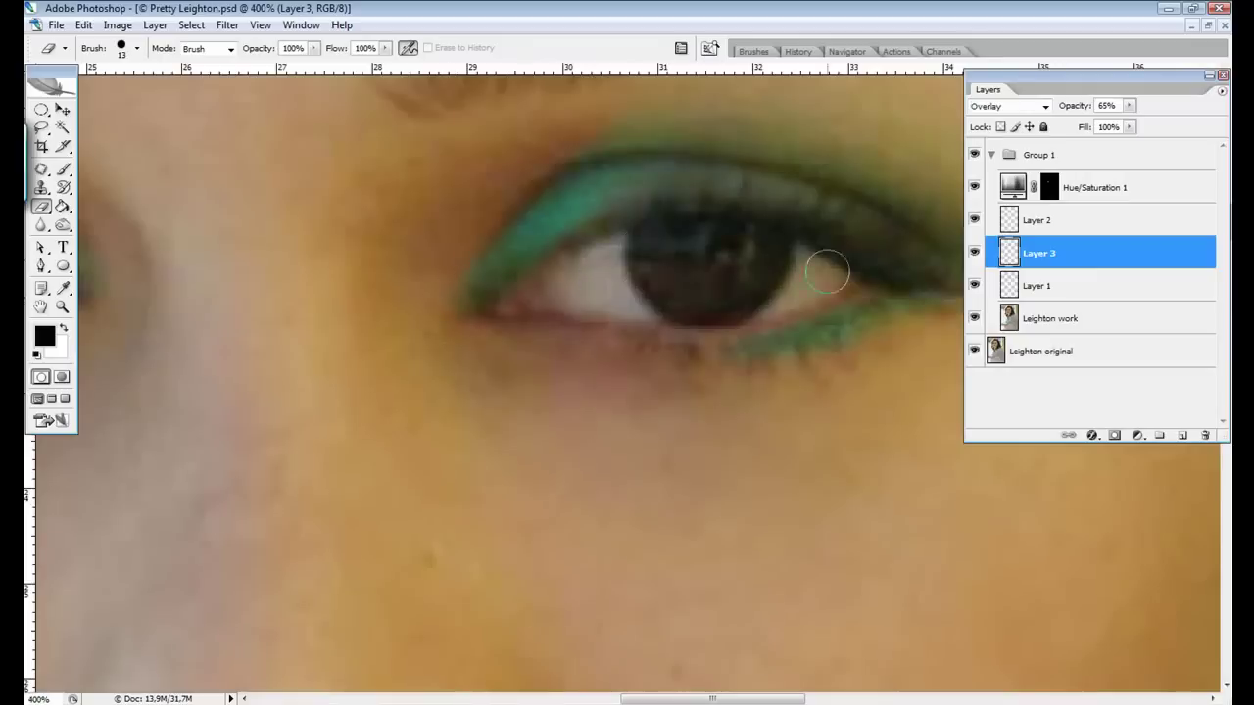
Step: Arrange the Liner and Eyeshadow layers into the Eyes group and retouch into the Face group
left_click_drag(828, 271, 693, 241)
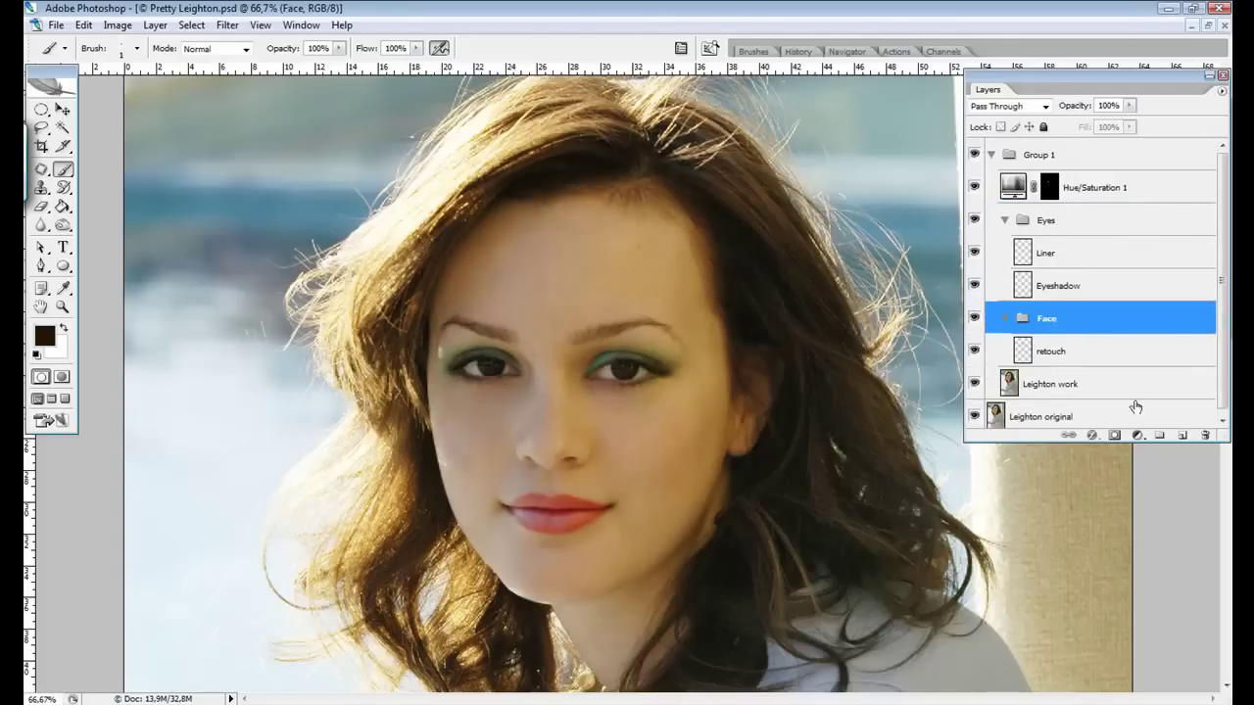
Step: Add a new empty layer above the Face group
key("ctrl+shift+alt+n")
left_click_drag(1058, 384, 1050, 323)
key("ctrl+plus")
key("ctrl+plus")
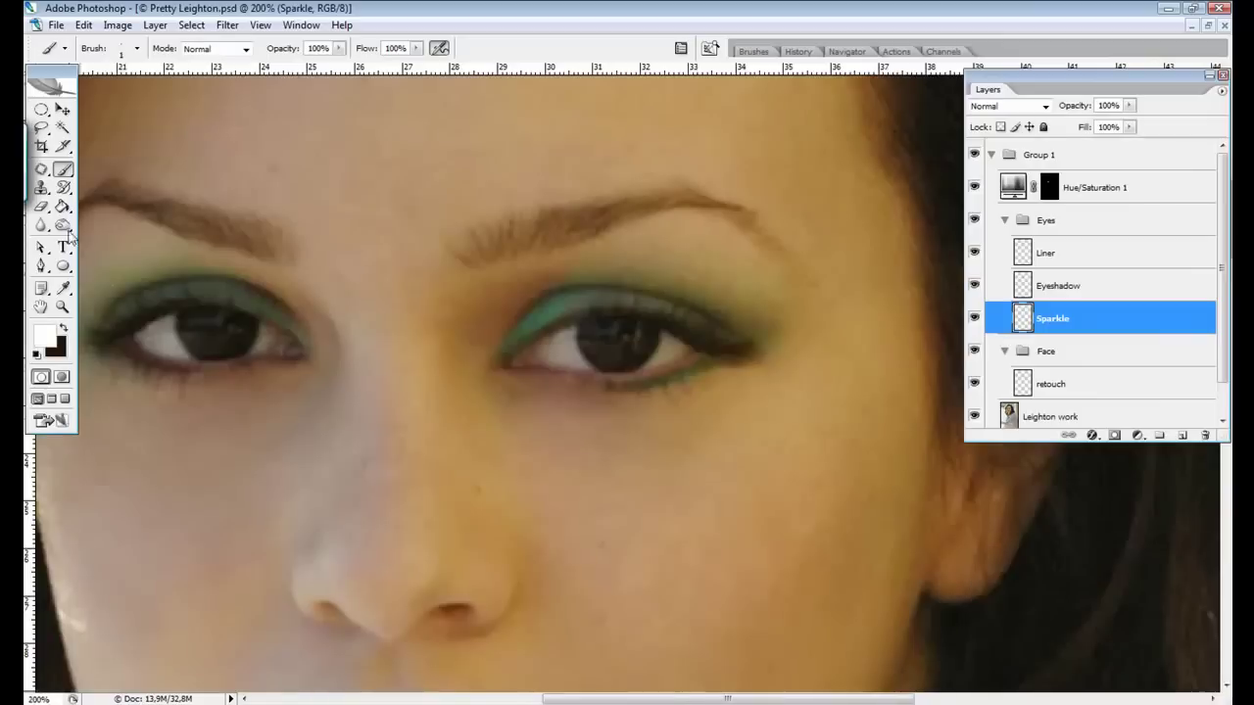
Step: Choose a small sparkle-shaped brush for adding glitter around the eyes
key("F5")
key("x")
right_click(677, 130)
double_click(686, 588)
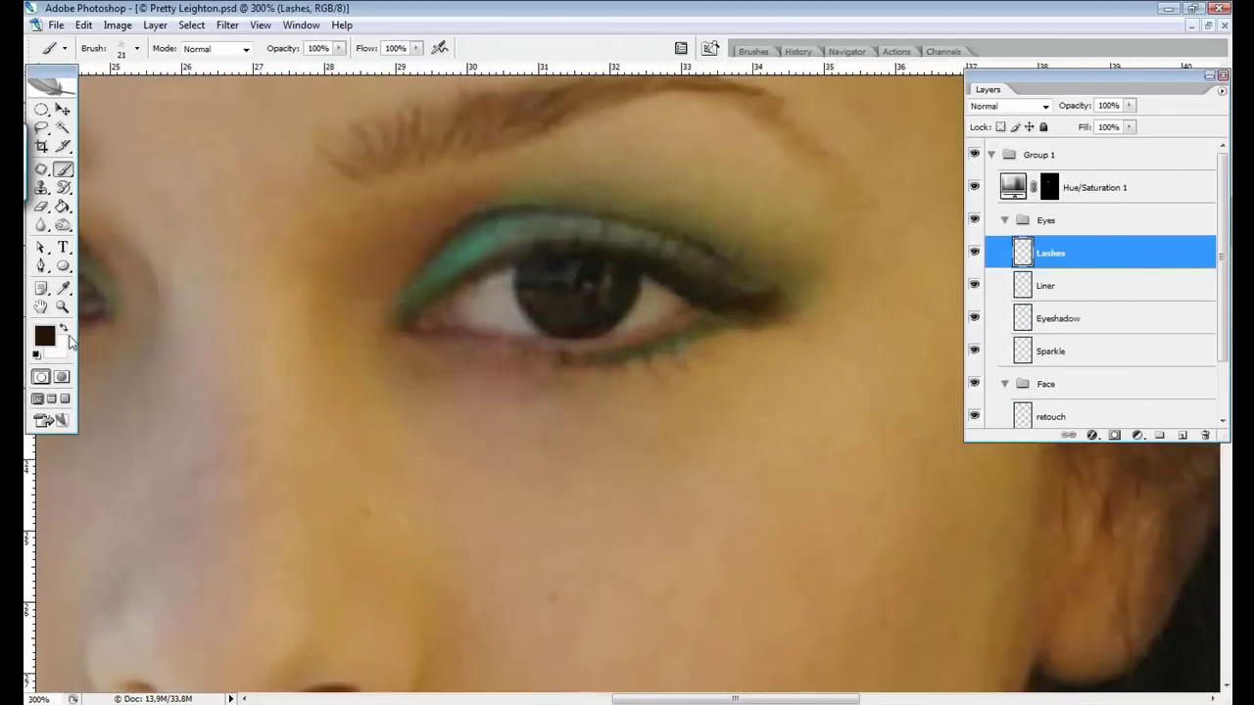
Step: Select the 872 eyelash brush and set it to 116 px
left_click(753, 51)
scroll(921, 196, "down", 1)
left_click(855, 259)
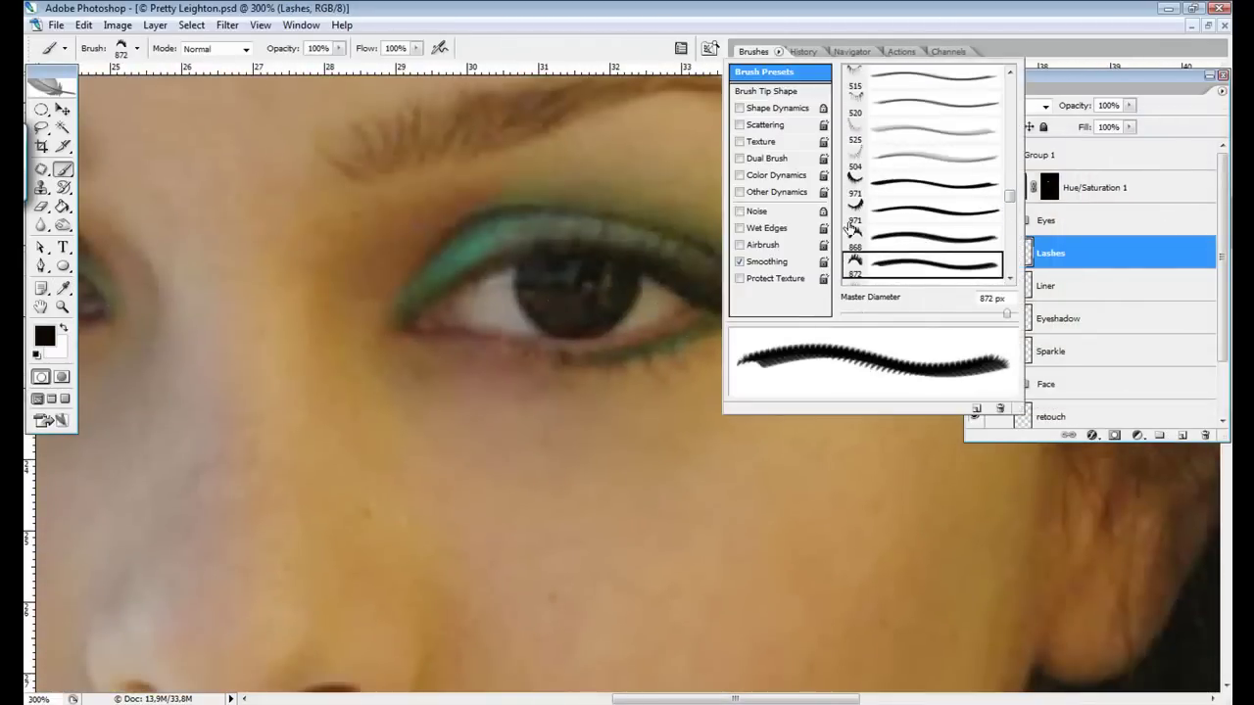
left_click(921, 155)
left_click(768, 90)
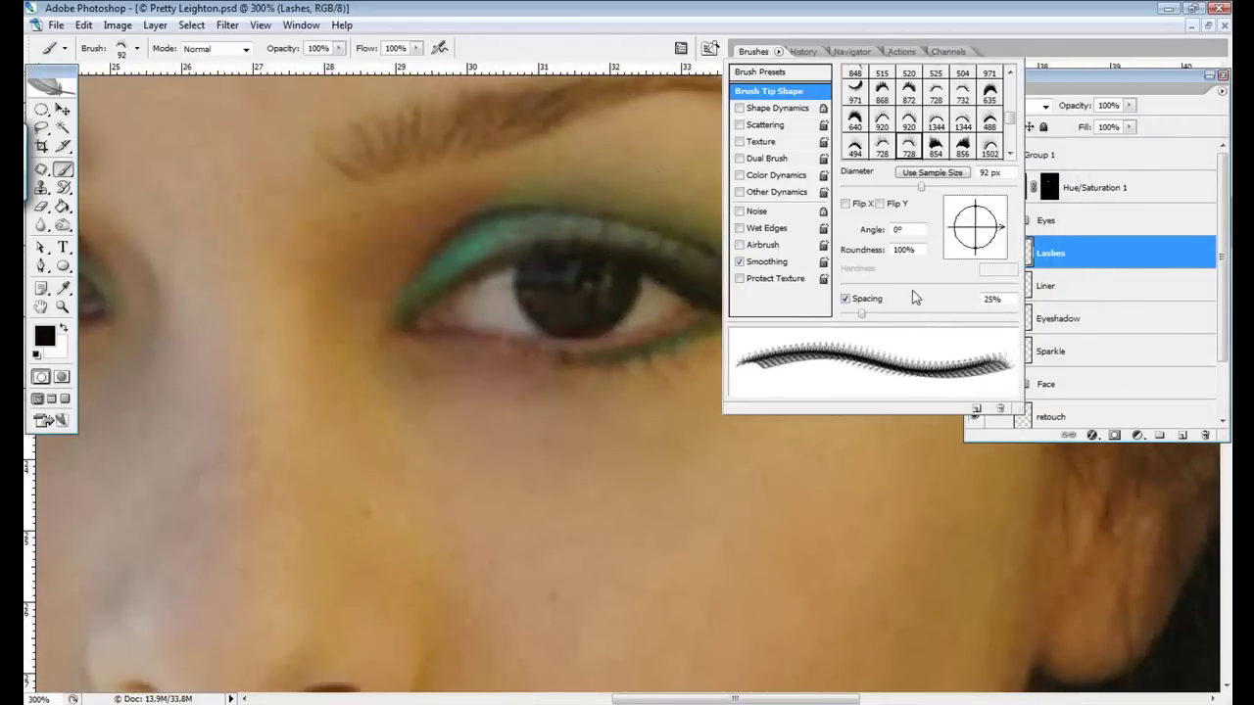
left_click(990, 149)
left_click(764, 72)
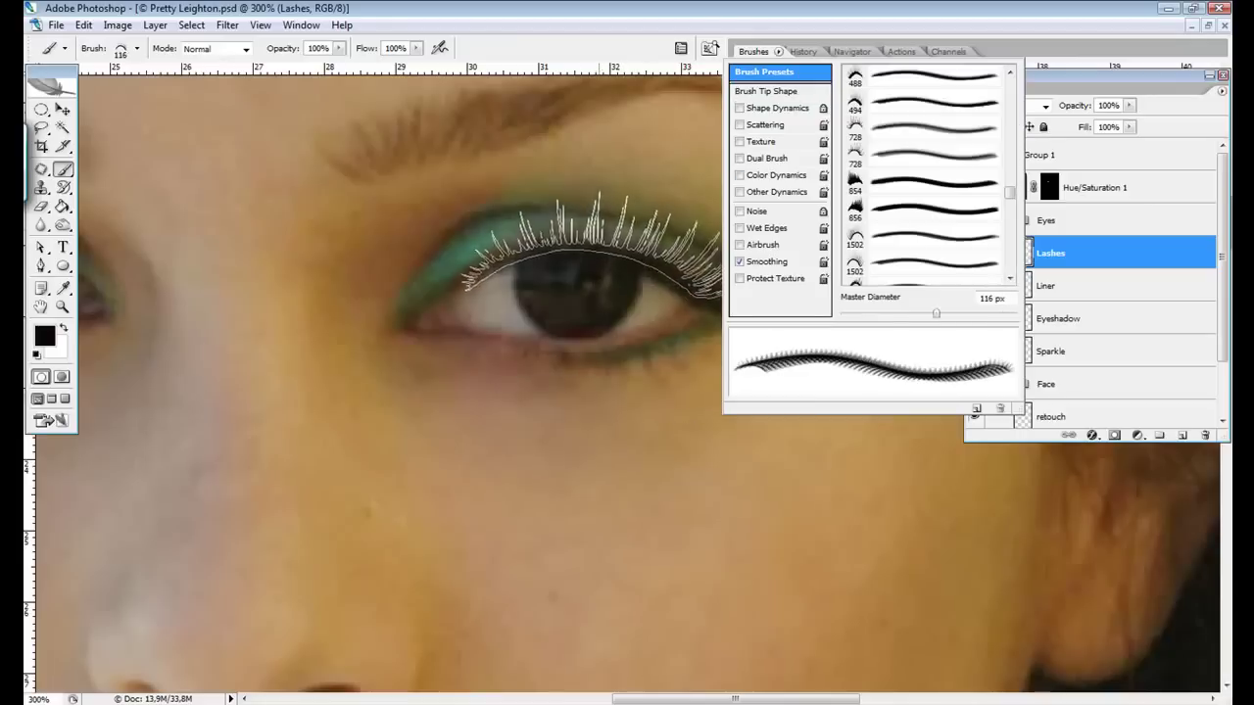
left_click(694, 219)
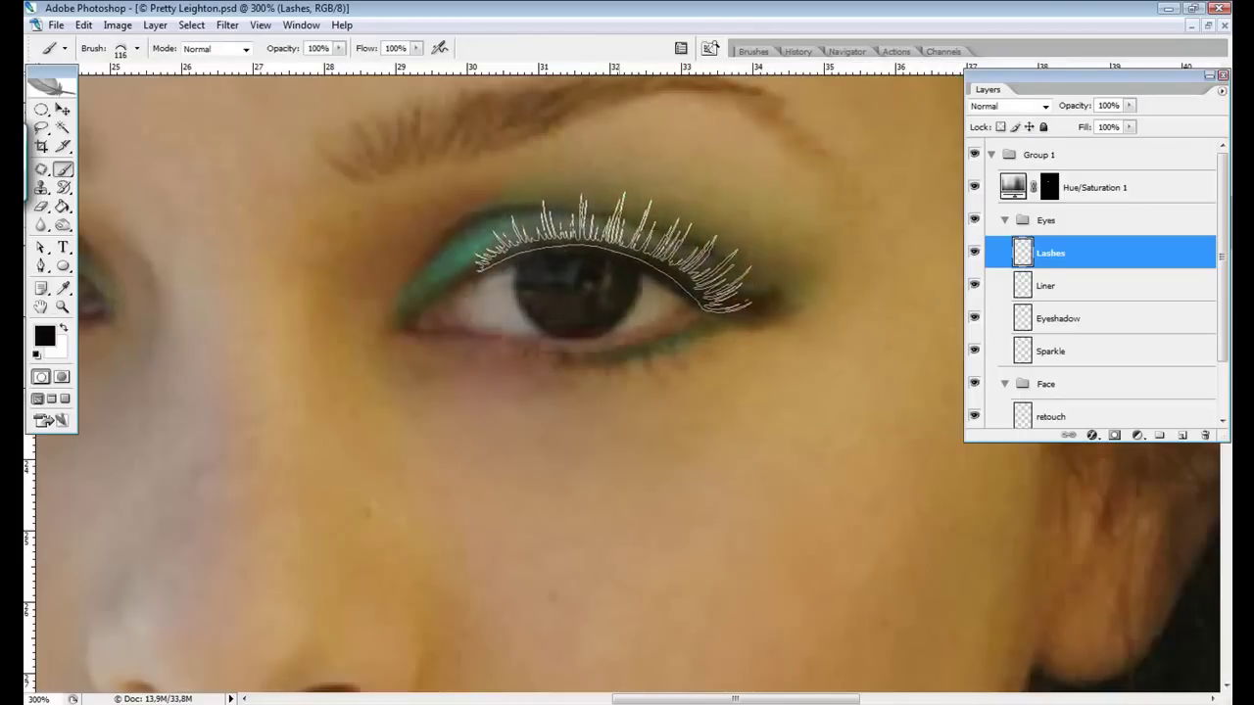
Step: Stamp lashes along the upper lid, then flip the brush horizontally for the other eye
left_click(612, 253)
left_click(846, 51)
key("ctrl+minus")
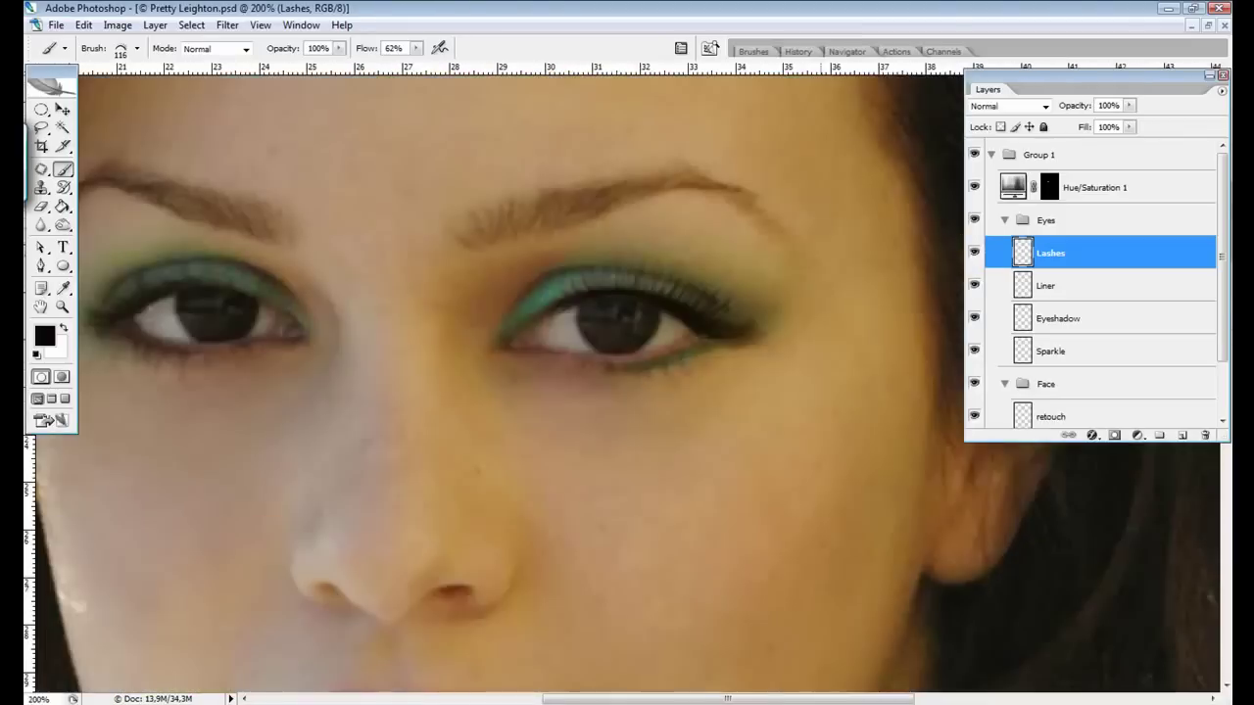
key("F5")
left_click(1004, 227)
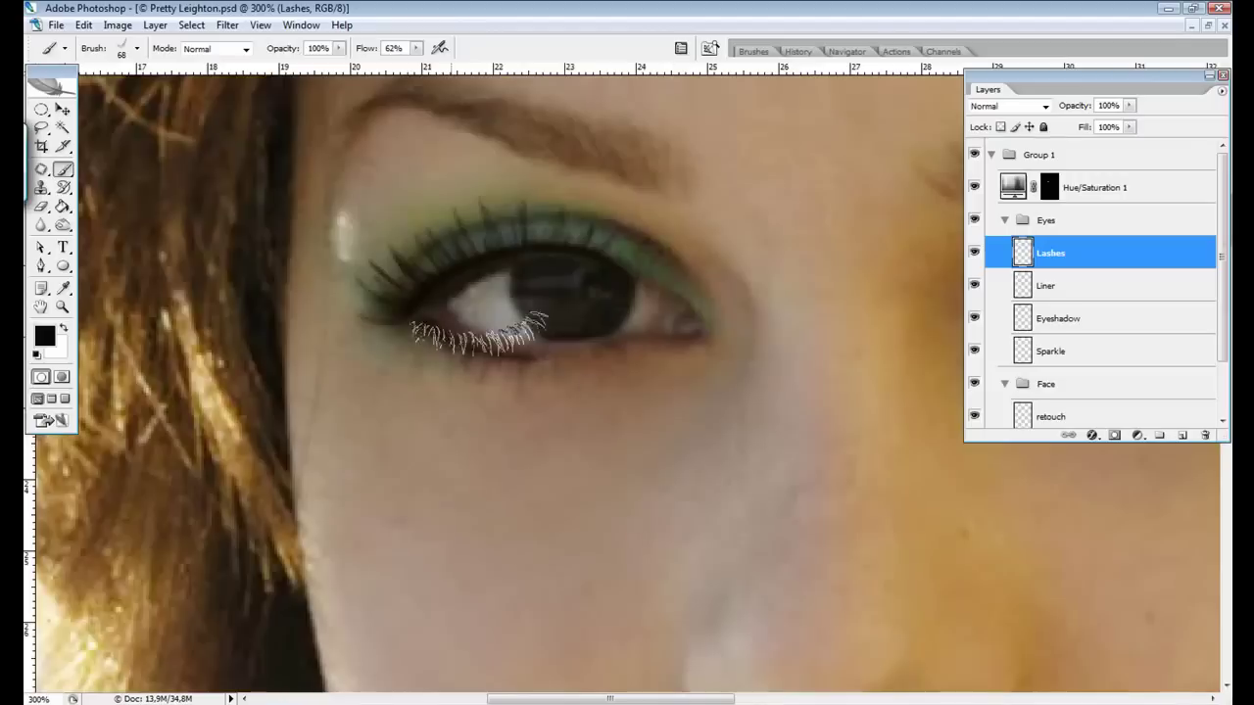
Step: Switch to the Eraser and move between the Eyeshadow and Lashes layers
key("e")
key("alt+bracketleft")
key("alt+bracketleft")
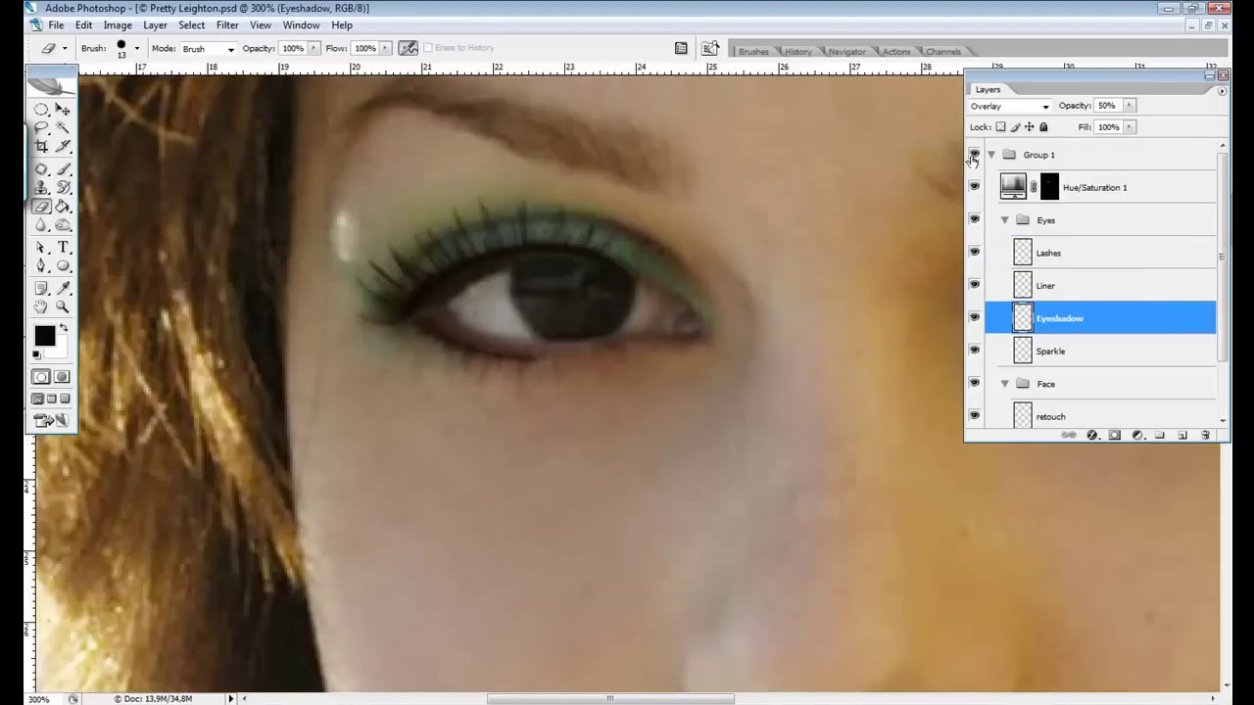
key("alt+bracketright")
key("alt+bracketright")
Step: Select the stamped lashes and warp them to follow the lid's curve
left_click_drag(41, 225, 93, 263)
right_click(393, 74)
double_click(445, 264)
left_click(126, 27)
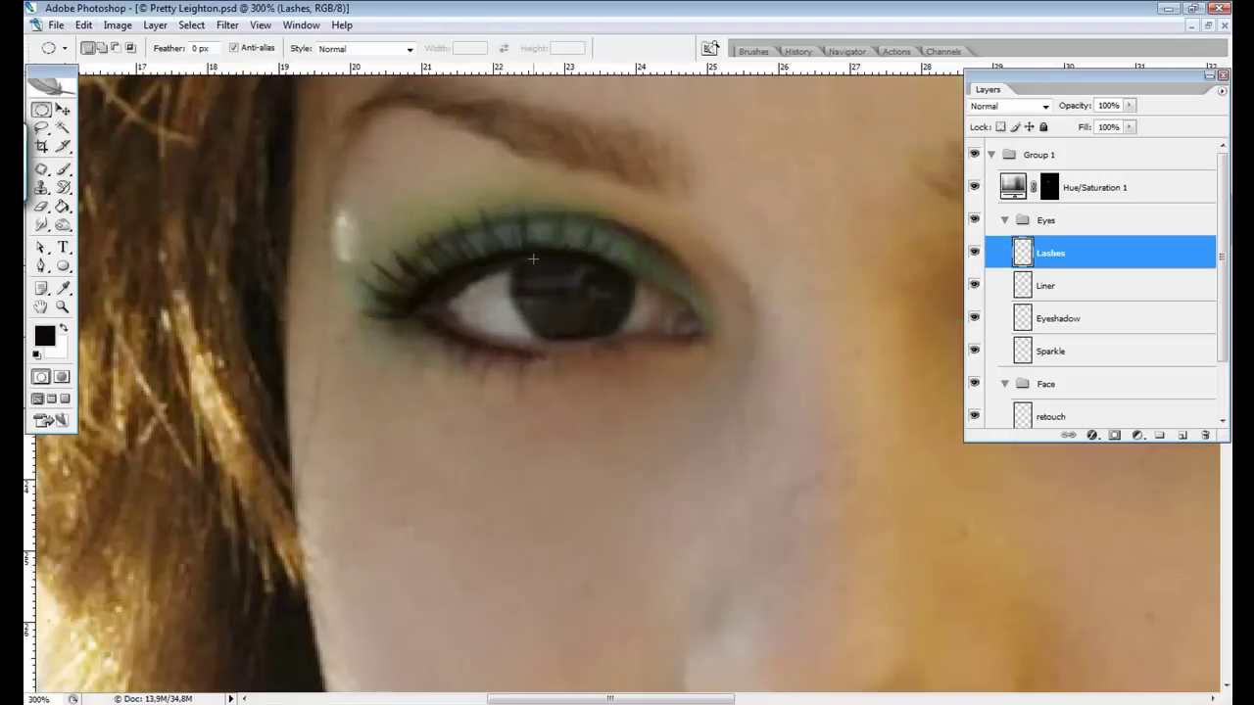
key("e")
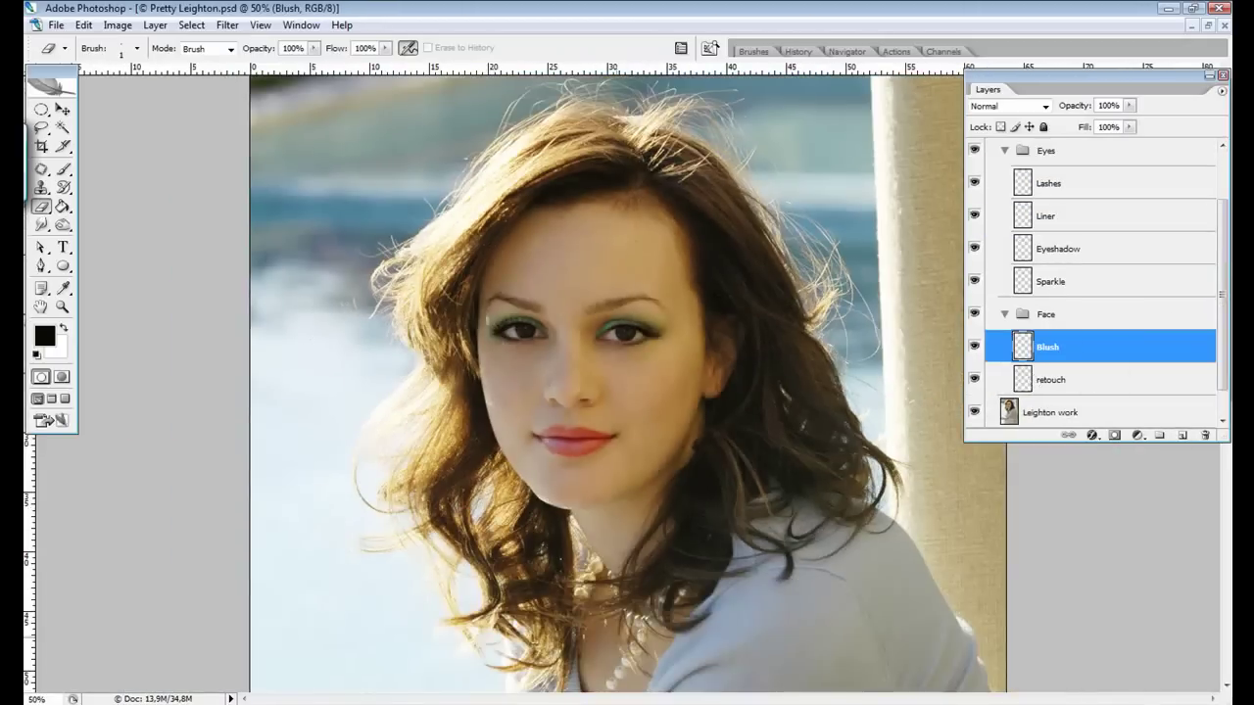
Step: Set the foreground colour to red and choose a 150 px brush for the blush
right_click(596, 362)
type("150")
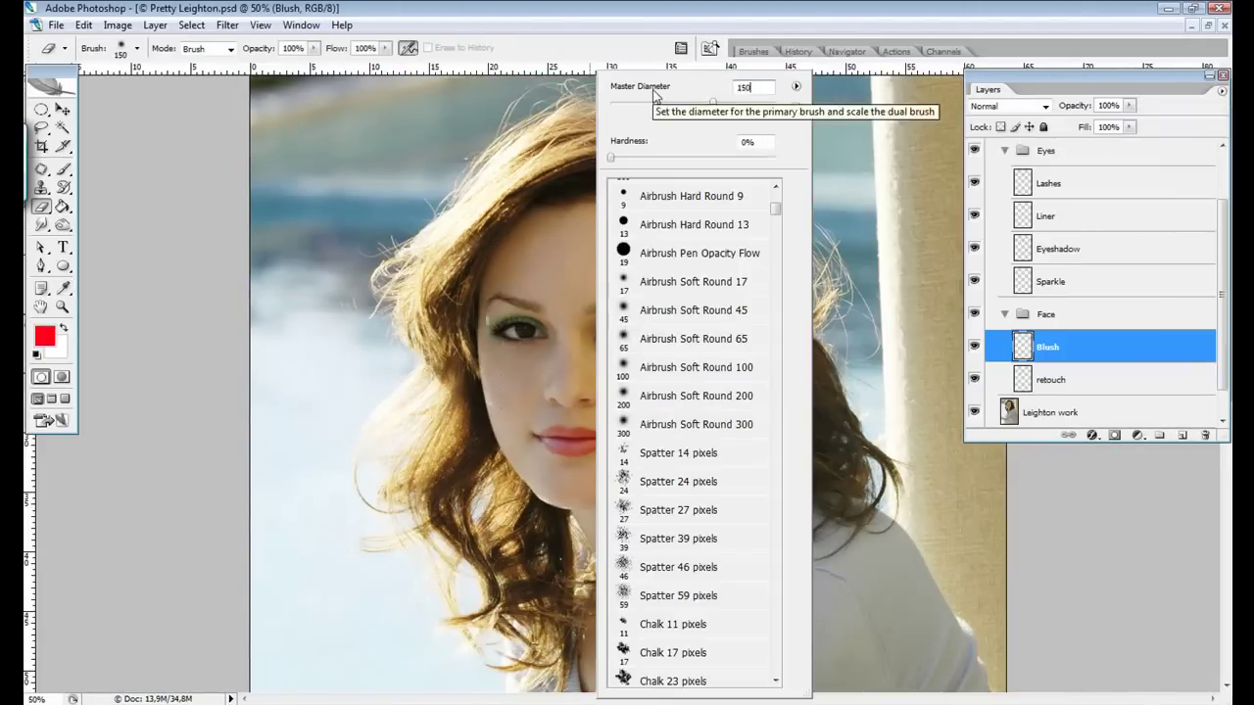
key("Return")
left_click(63, 168)
left_click(138, 48)
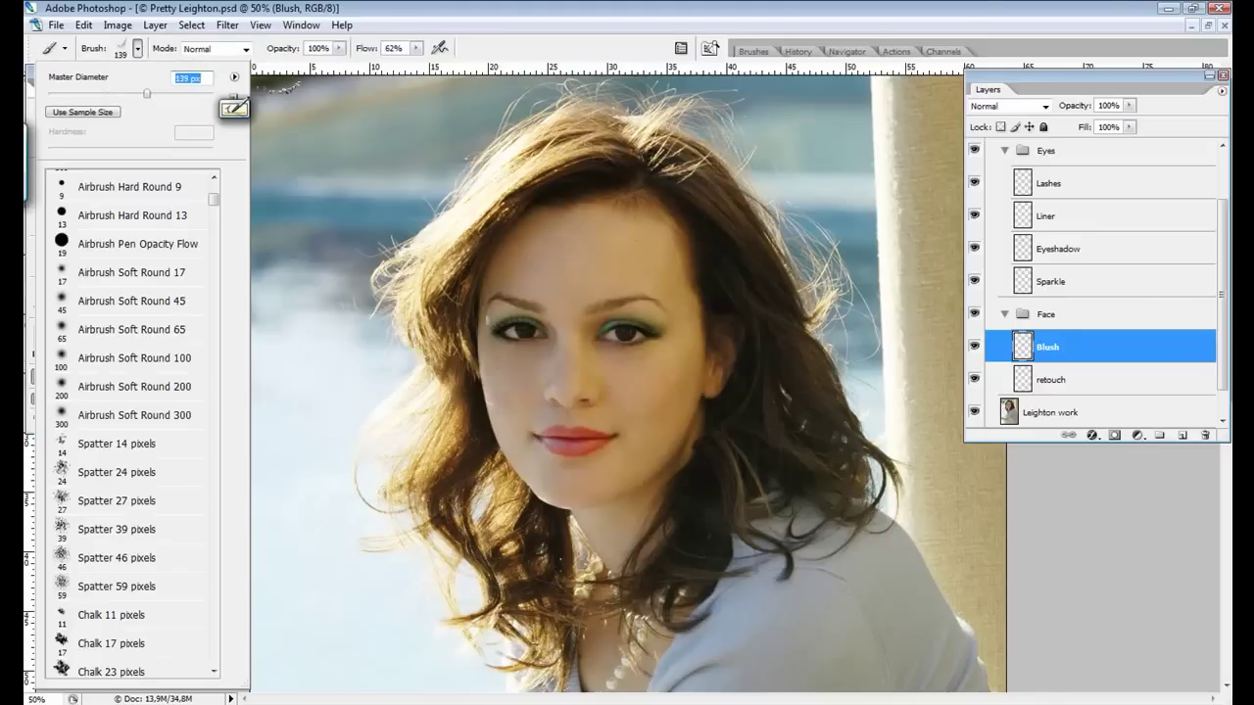
type("150")
key("Return")
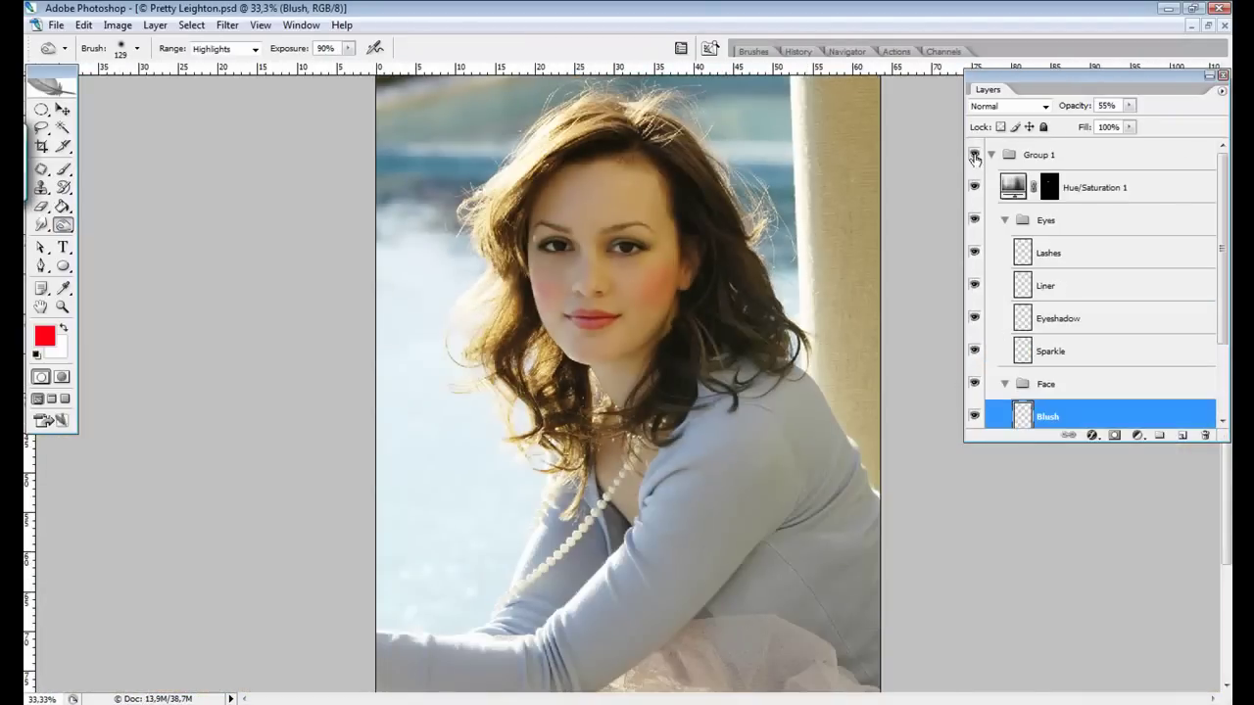
Step: Collapse the Eyes group, enable Color Balance preview, and shift the eyeshadow away from magenta
left_click(1006, 220)
left_click(1049, 187)
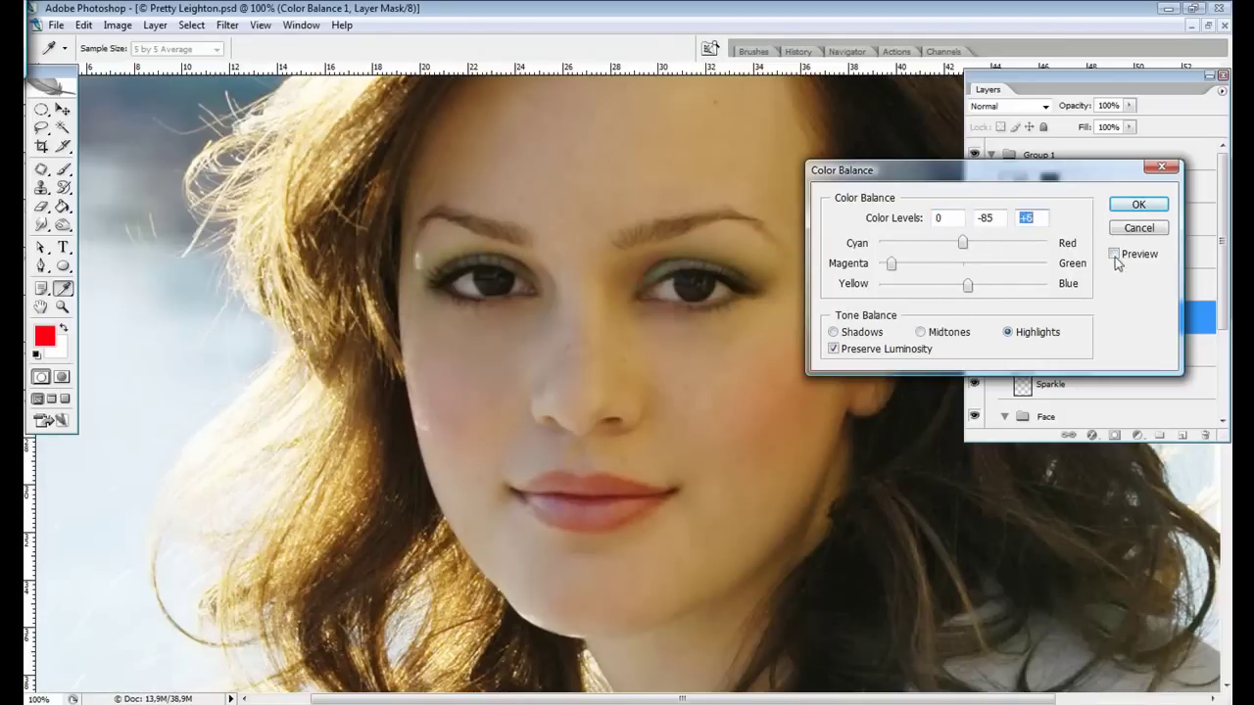
left_click(1114, 253)
mouse_move(892, 264)
left_mouse_down()
mouse_move(915, 277)
mouse_move(927, 265)
left_mouse_up()
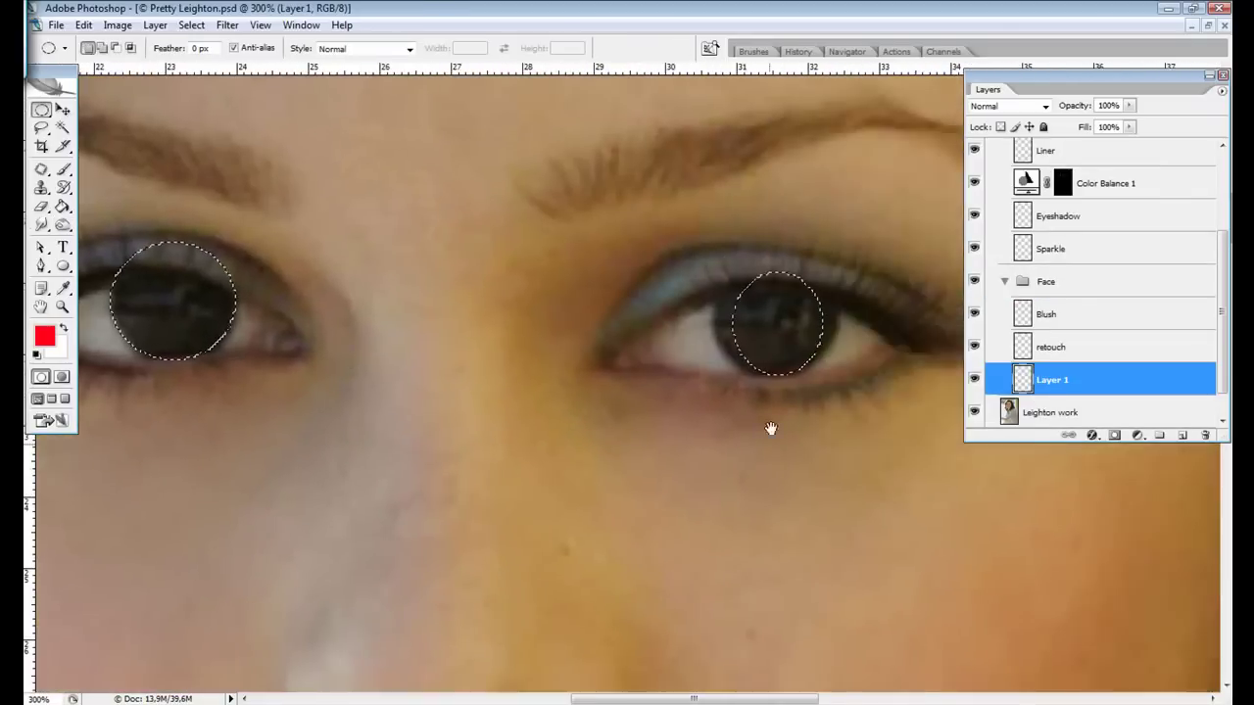
Step: Extend the iris selection to both eyes with the Lasso, trimming its top edge
key("ctrl+x")
left_click(626, 283)
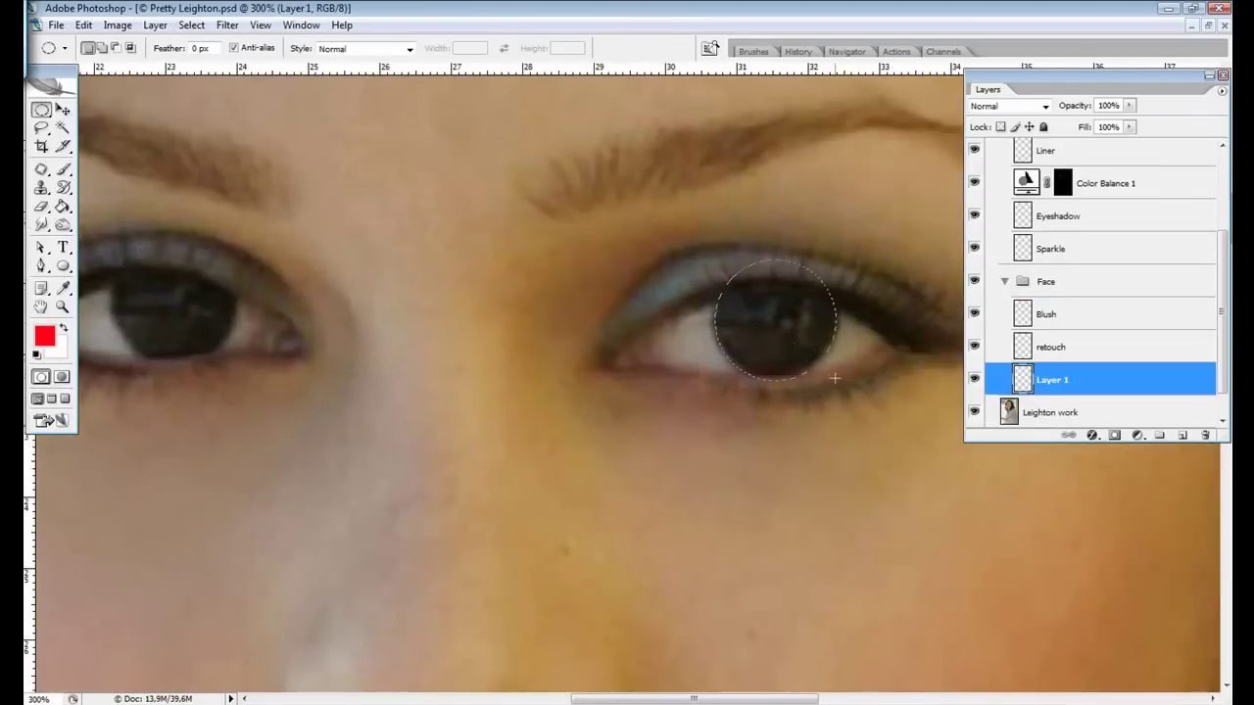
left_click_drag(538, 372, 790, 412)
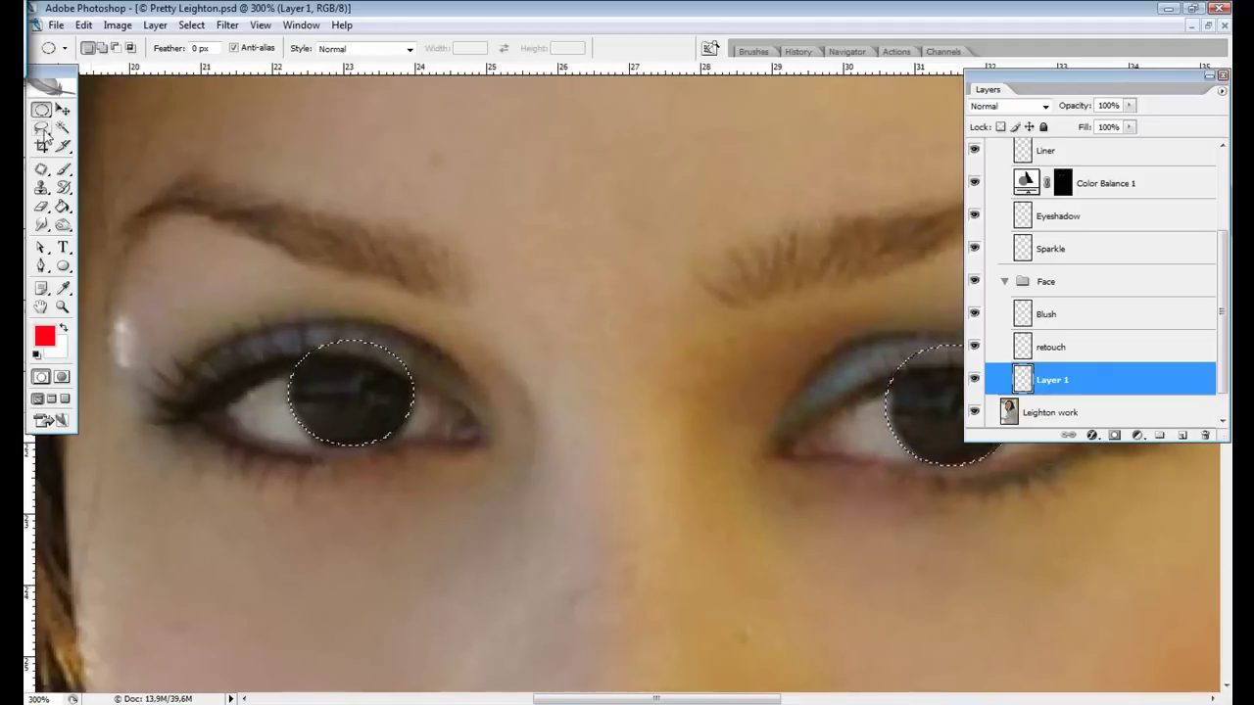
key("ctrl+plus")
key("ctrl+plus")
key("l")
left_click_drag(487, 418, 602, 349)
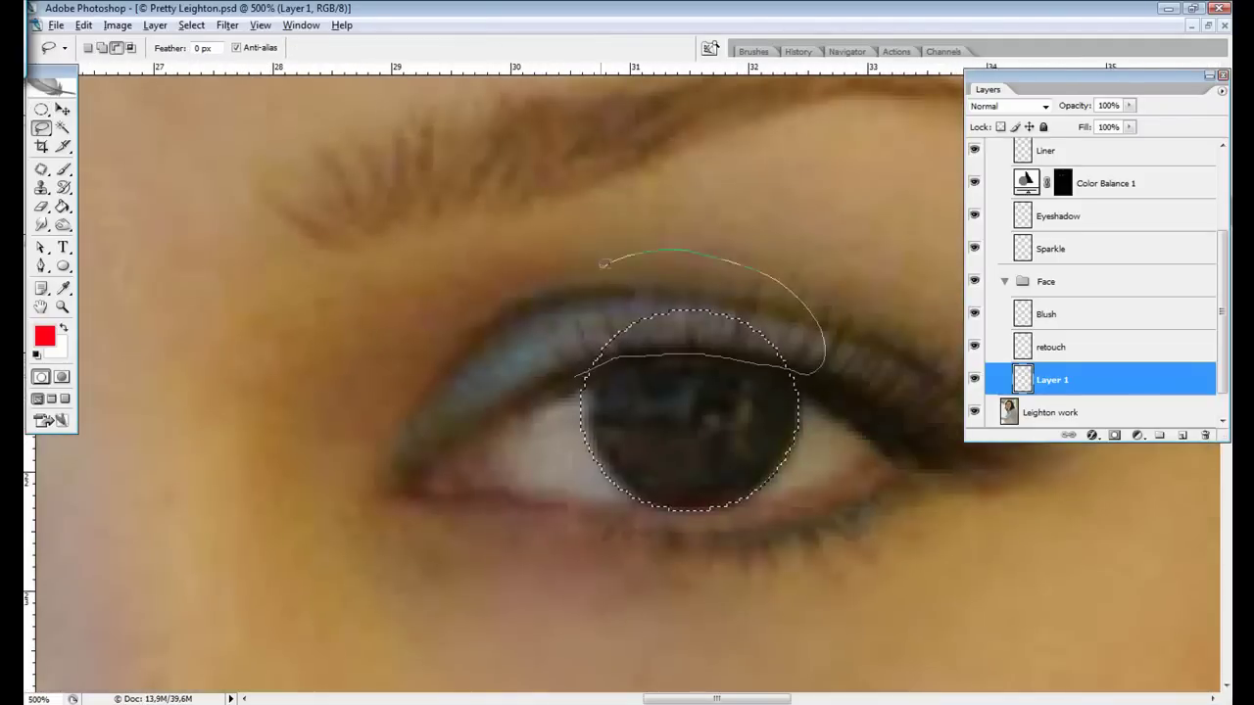
left_click_drag(604, 262, 587, 372)
key("ctrl+0")
key("ctrl+plus")
key("ctrl+plus")
Step: Feather and smooth the edges of the iris selection
left_click(191, 24)
left_click(183, 190)
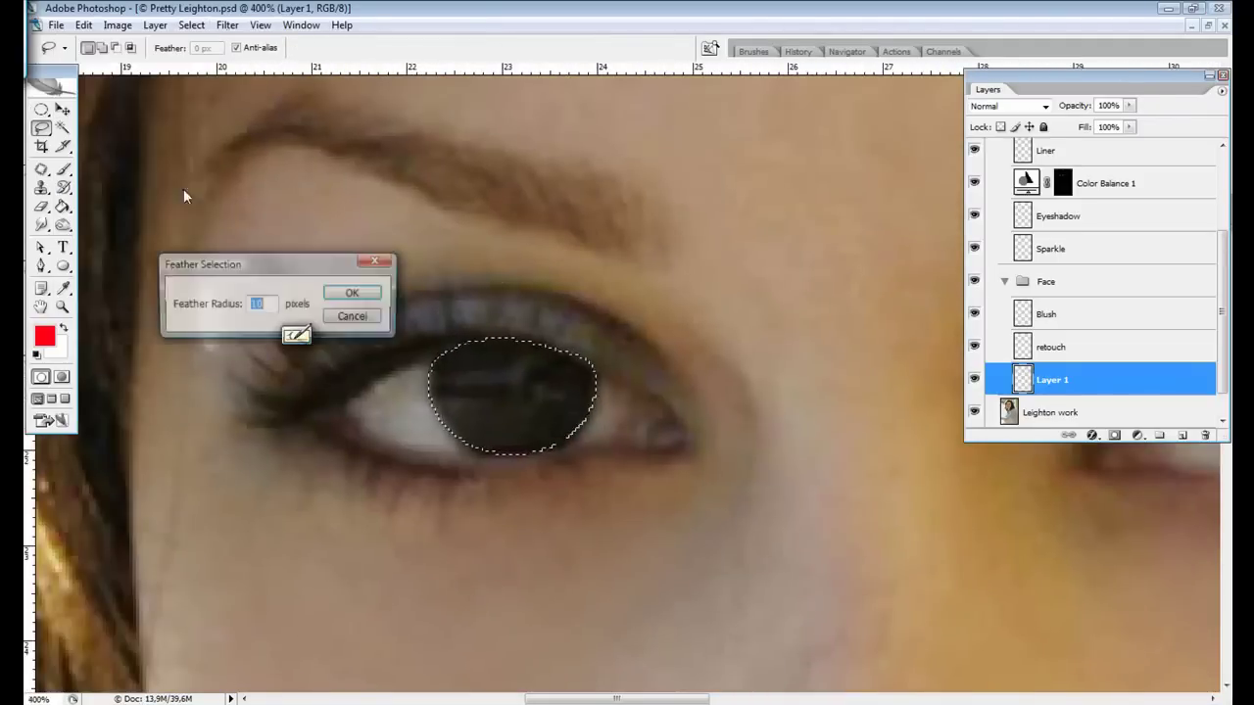
key("Return")
left_click(191, 24)
key("Return")
key("ctrl+minus")
key("ctrl+minus")
Step: Save the iris selection for later reuse
left_click(191, 25)
left_click(226, 299)
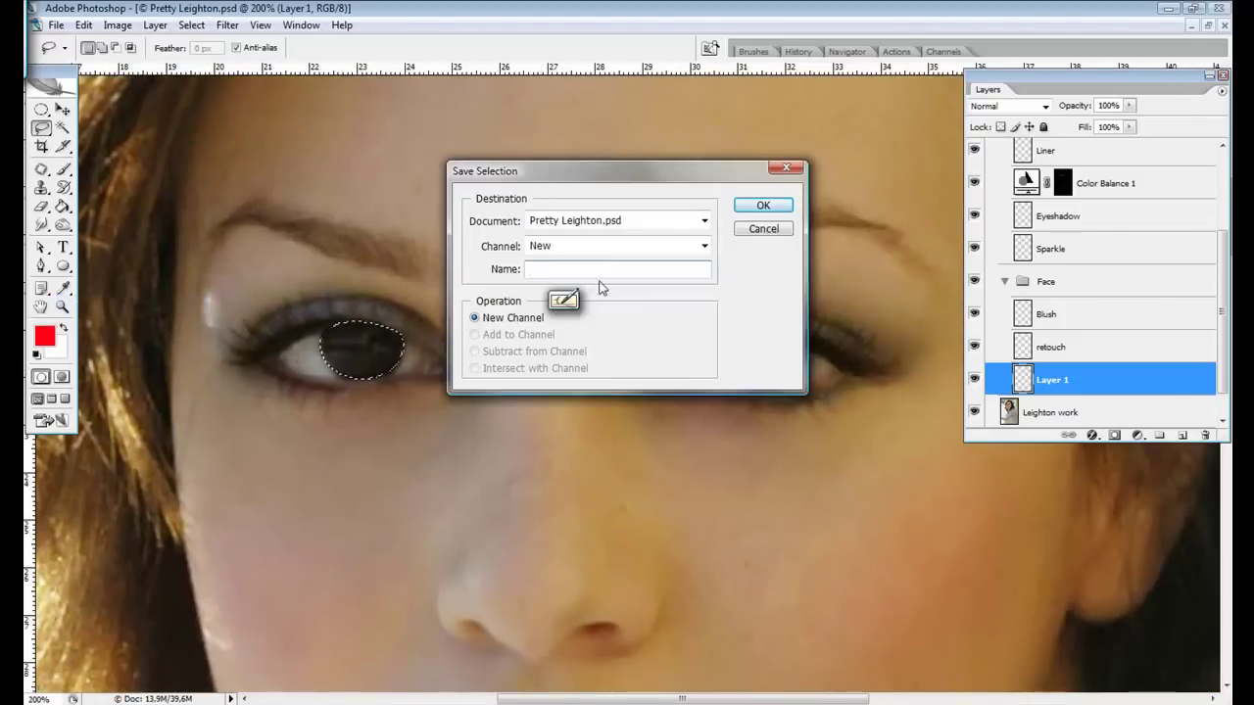
key("Return")
Step: Add a Brightness/Contrast adjustment layer and pick the saved iris selection to load
left_click(1136, 434)
left_click(191, 25)
left_click(225, 283)
Step: Load the iris selection and brighten the irises with Brightness +6 and Contrast +13
key("Return")
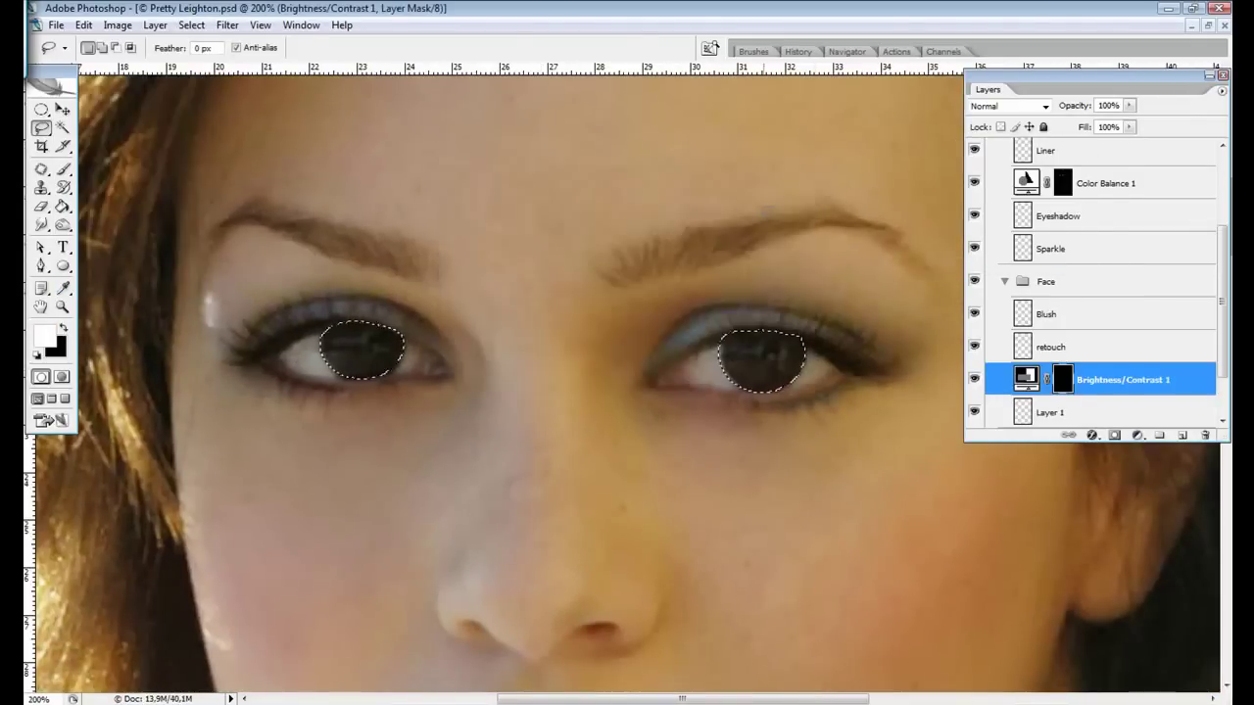
double_click(1025, 379)
left_click_drag(906, 274, 919, 273)
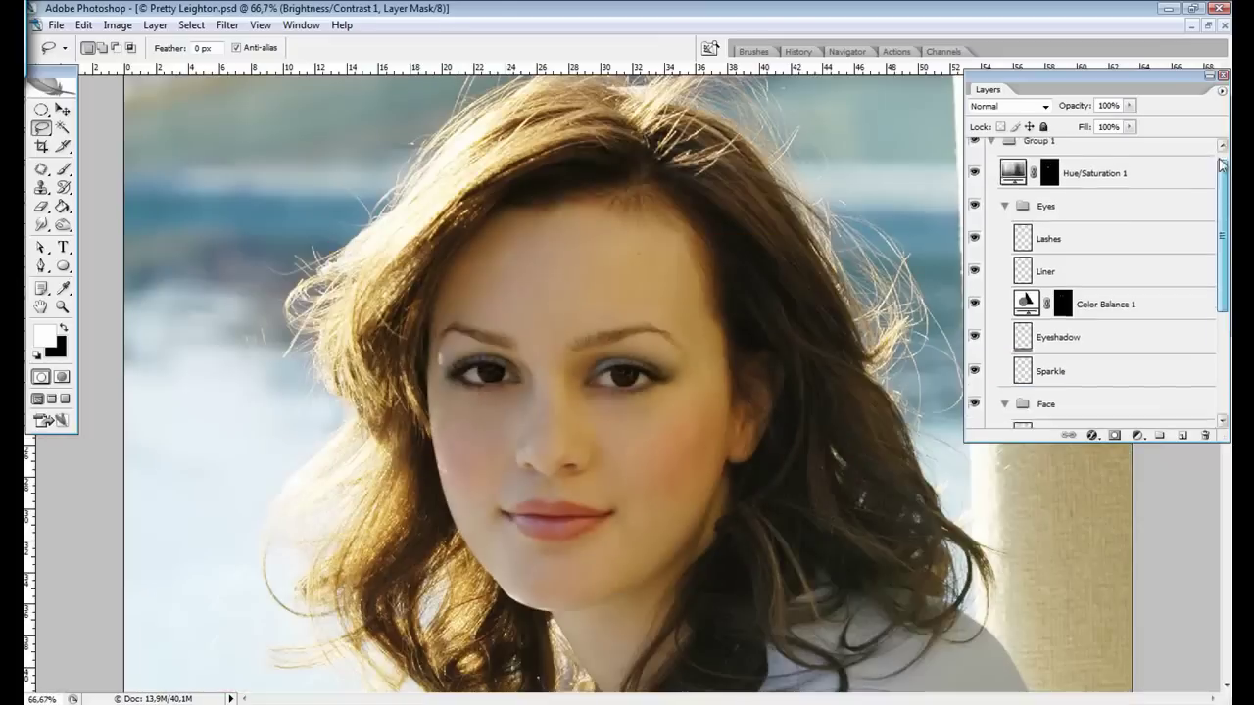
scroll(1221, 164, "up", 1)
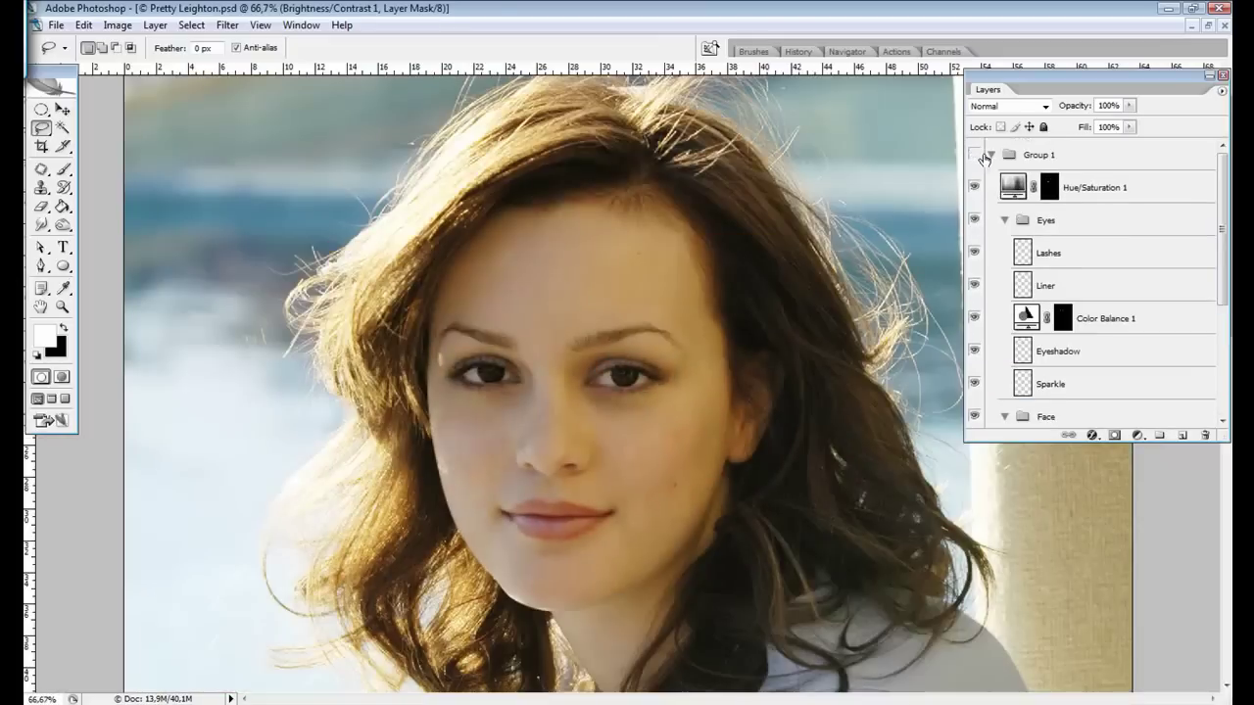
Step: Add a Hue/Saturation adjustment masked to the irises, with Colorize off and Hue -180
left_click(983, 155)
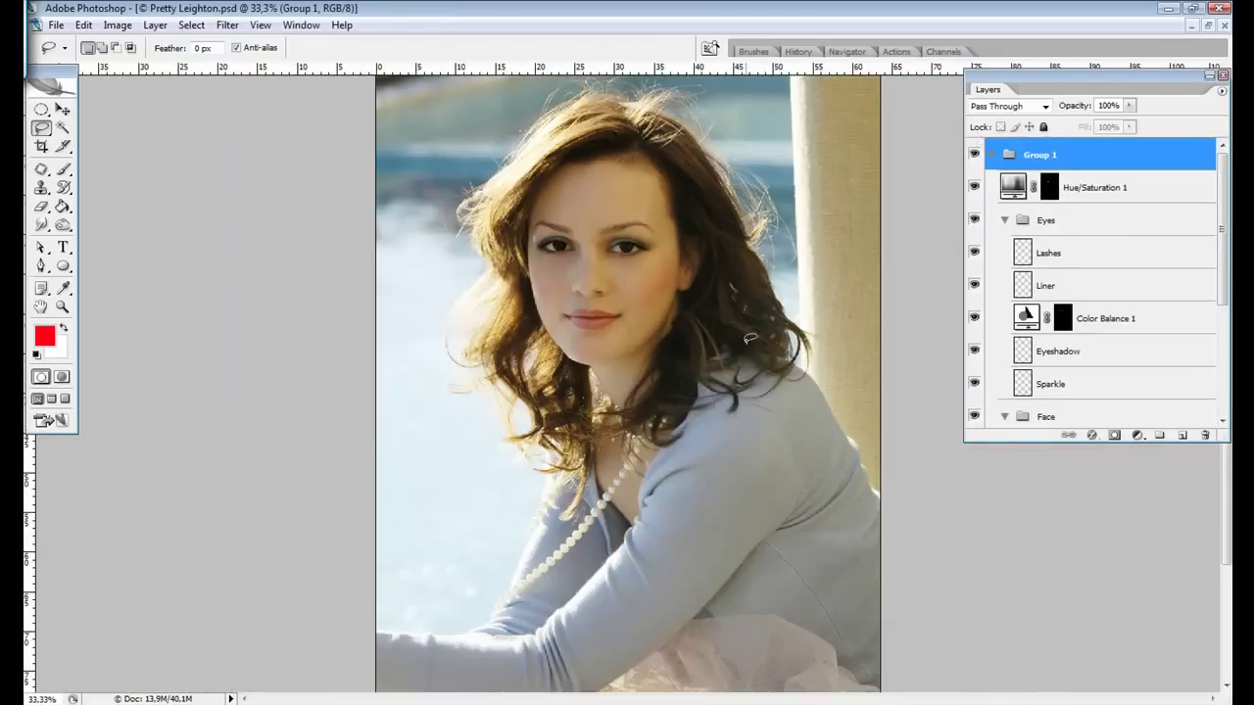
left_click(1058, 350)
left_click(1137, 435)
left_click(1035, 294)
left_click(1111, 204)
left_click(191, 25)
left_click(112, 260)
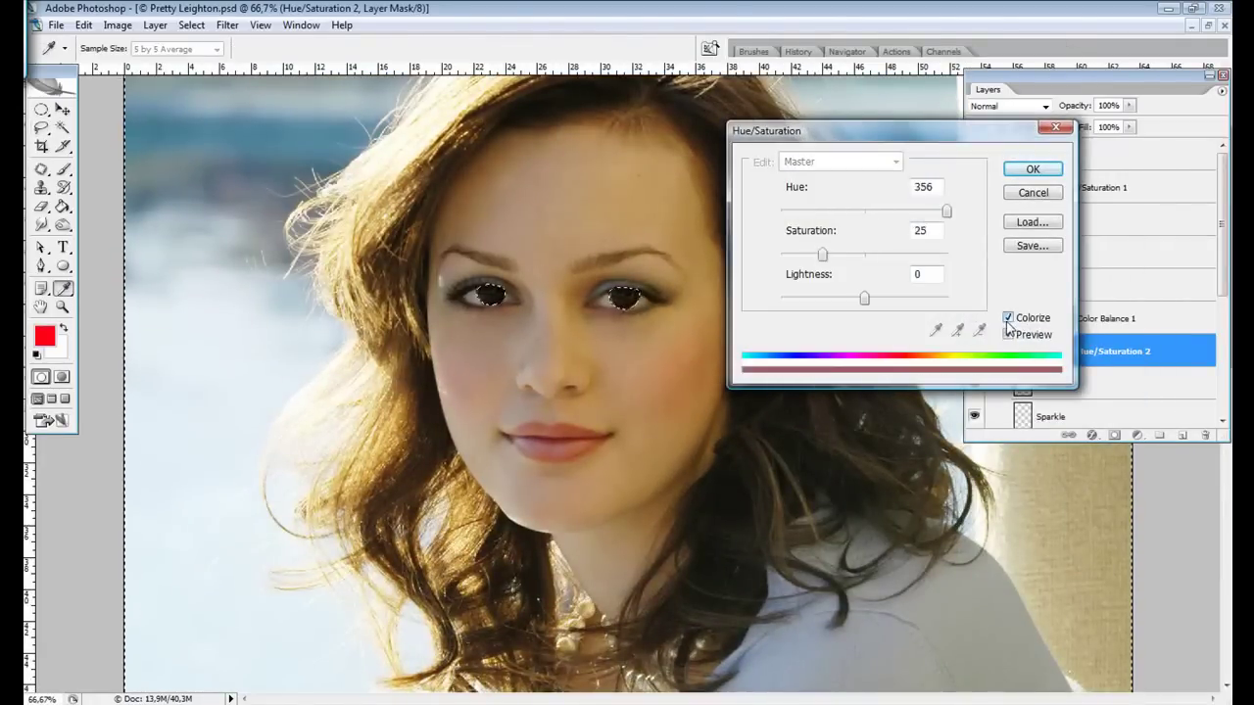
left_click(1007, 320)
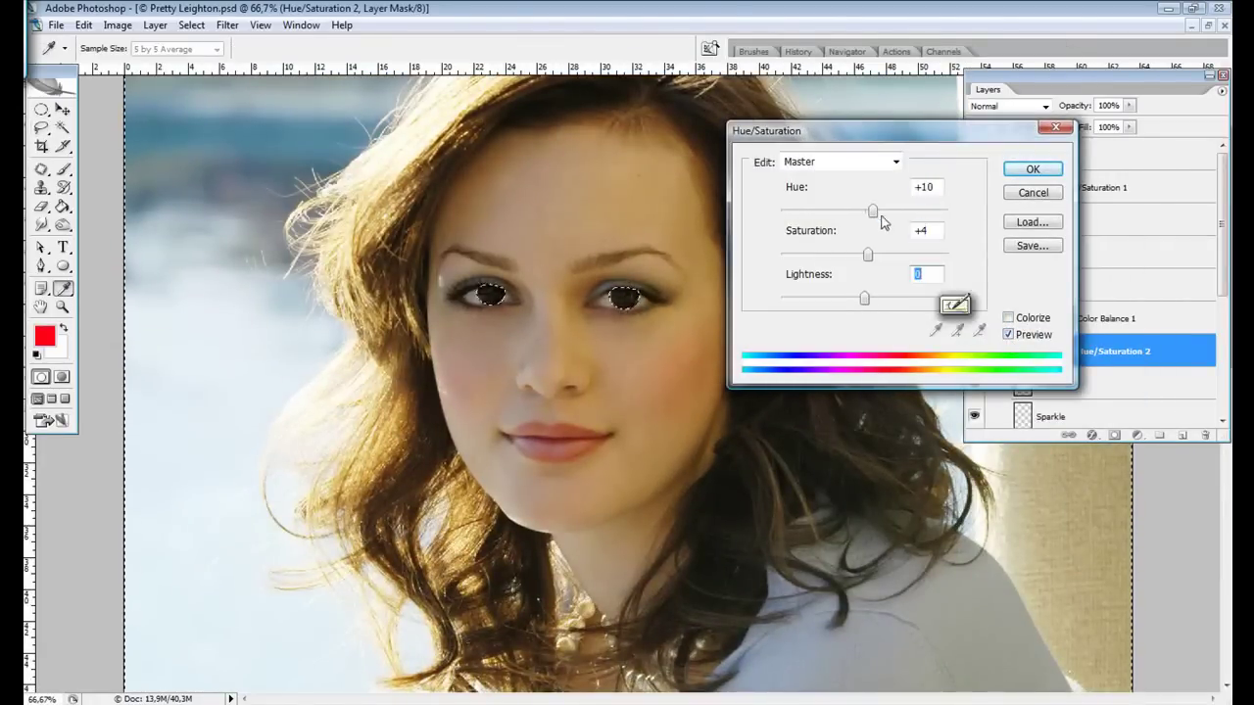
left_click_drag(873, 212, 764, 215)
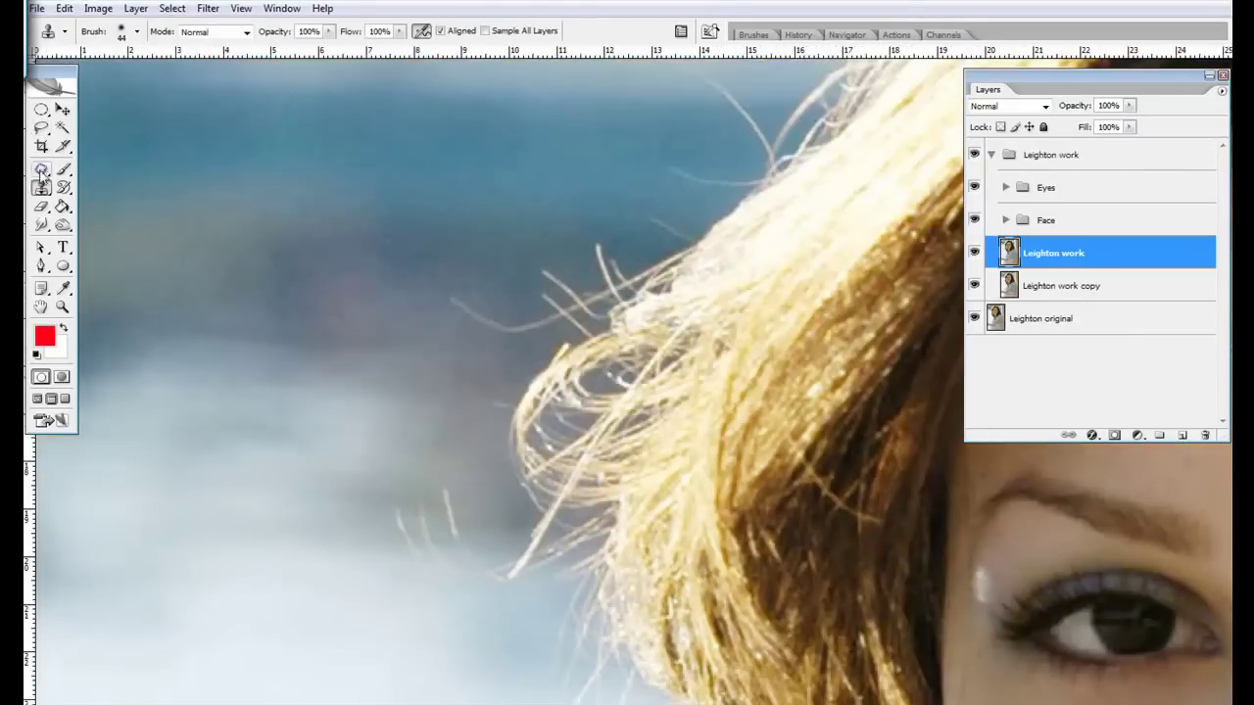
Step: Remove small spots in the sky background with the Spot Healing Brush
left_click(42, 170)
right_click(42, 169)
left_click(107, 163)
left_click_drag(431, 279, 464, 303)
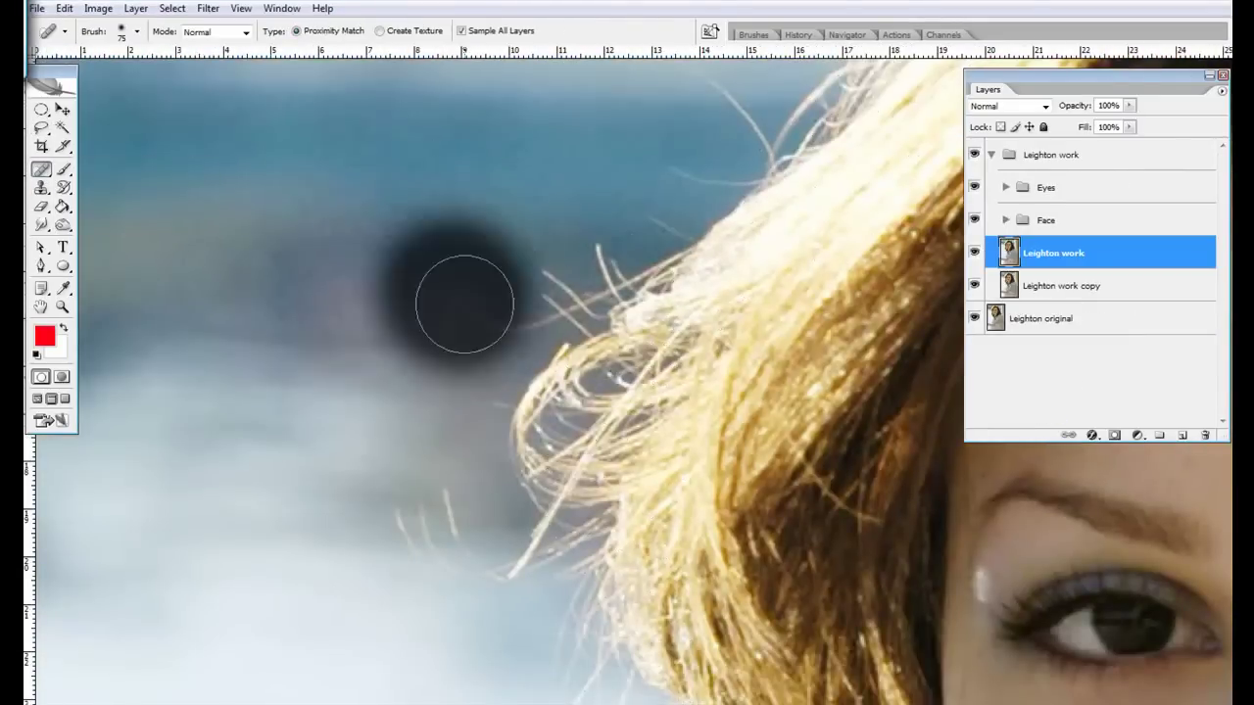
key("bracketleft")
key("bracketleft")
key("bracketleft")
left_click(456, 297)
Step: Switch to the Brush and inspect the outer hair edge at the upper left
key("ctrl+minus")
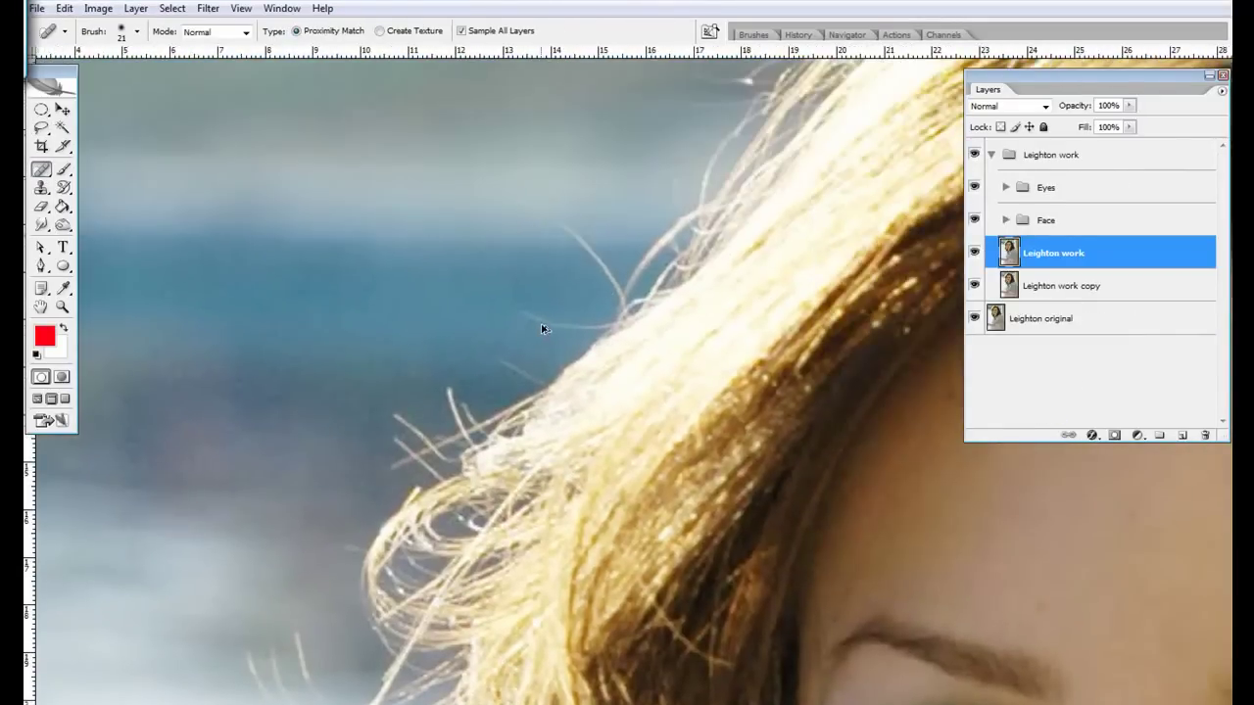
key("ctrl+minus")
key("ctrl+minus")
key("ctrl+plus")
key("ctrl+plus")
key("ctrl+plus")
key("b")
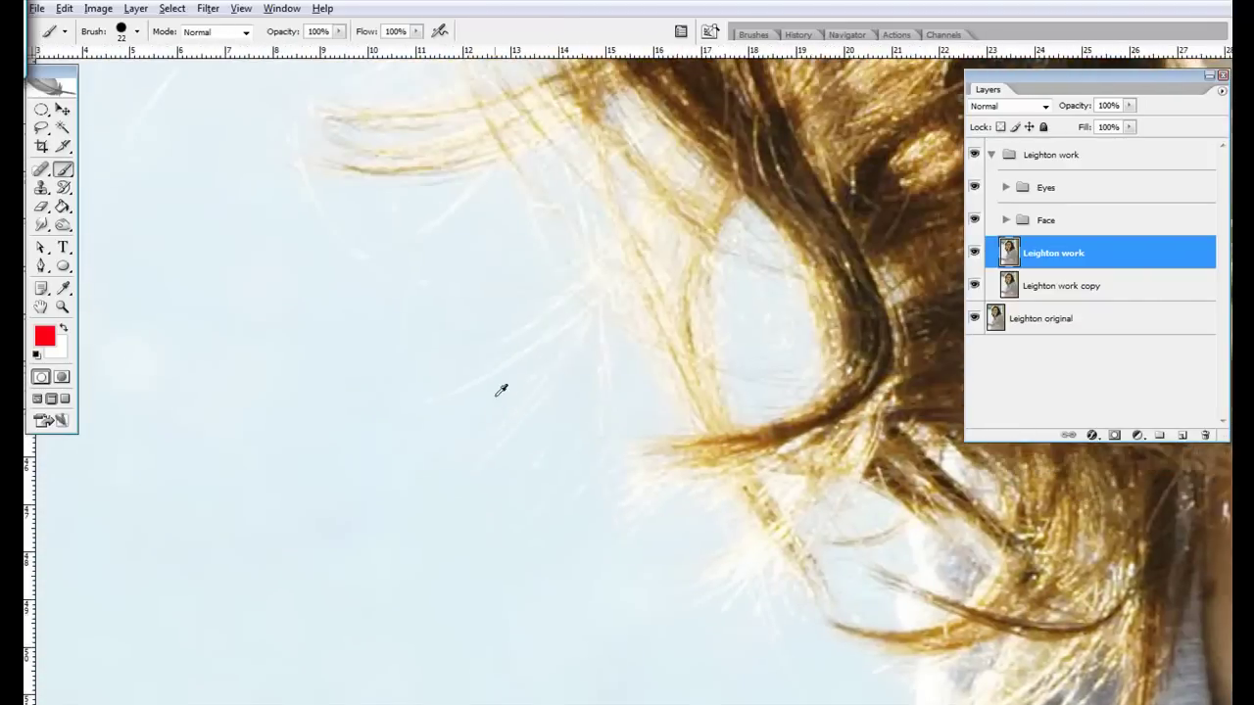
left_click_drag(599, 398, 638, 501)
left_click_drag(236, 90, 383, 198)
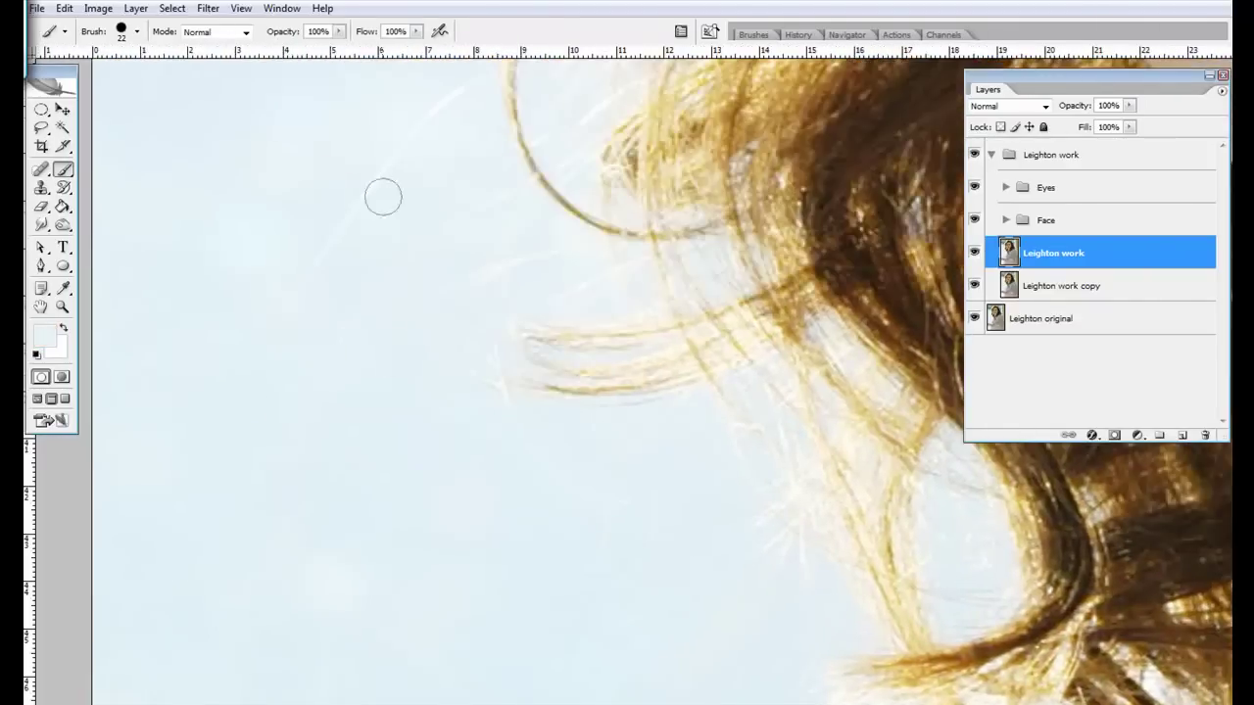
key("ctrl+minus")
key("ctrl+minus")
key("ctrl+minus")
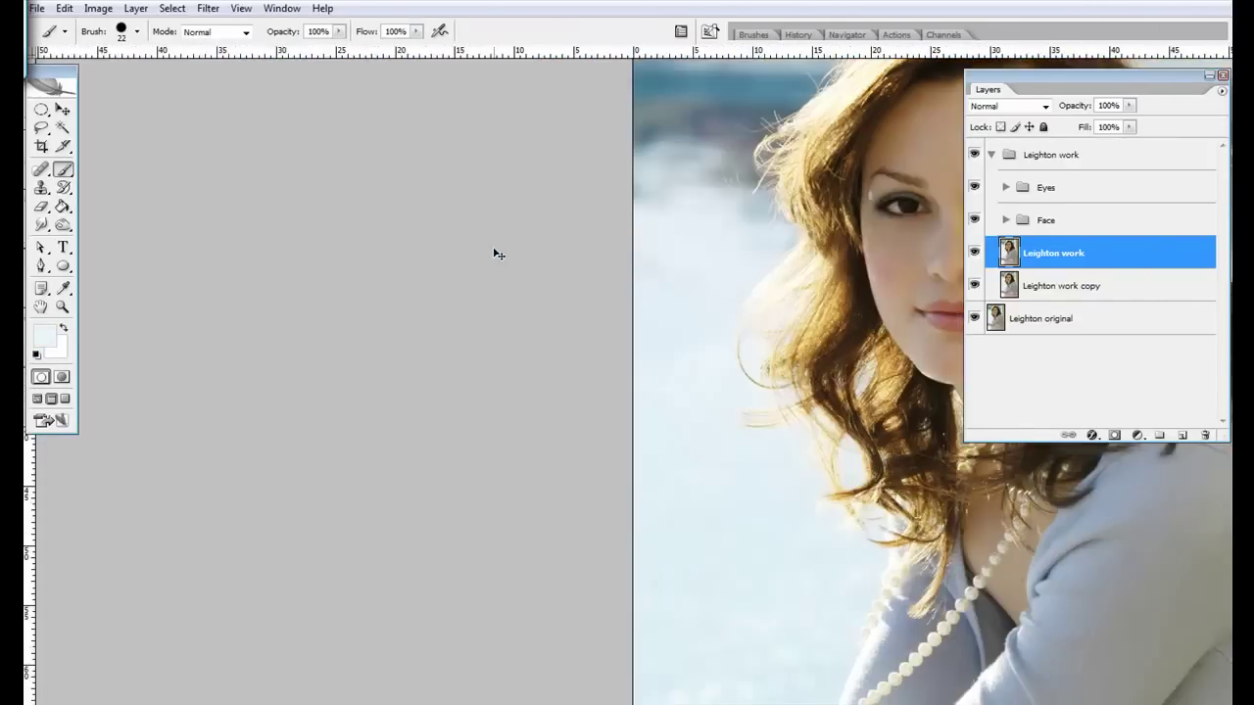
key("ctrl+plus")
key("ctrl+plus")
key("ctrl+plus")
left_click_drag(252, 222, 594, 270)
left_click_drag(738, 218, 654, 287)
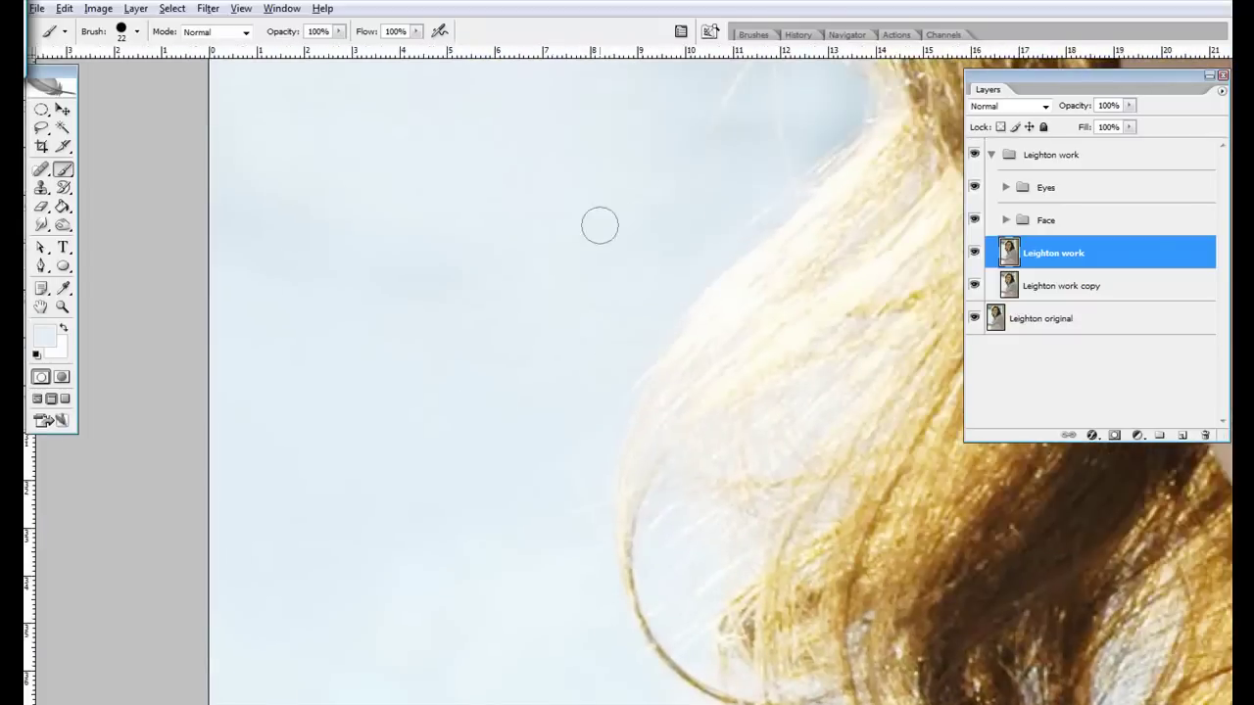
left_click_drag(791, 230, 726, 259)
mouse_move(762, 213)
left_mouse_down()
mouse_move(649, 265)
mouse_move(738, 260)
mouse_move(657, 246)
mouse_move(674, 386)
mouse_move(626, 394)
mouse_move(505, 346)
left_mouse_up()
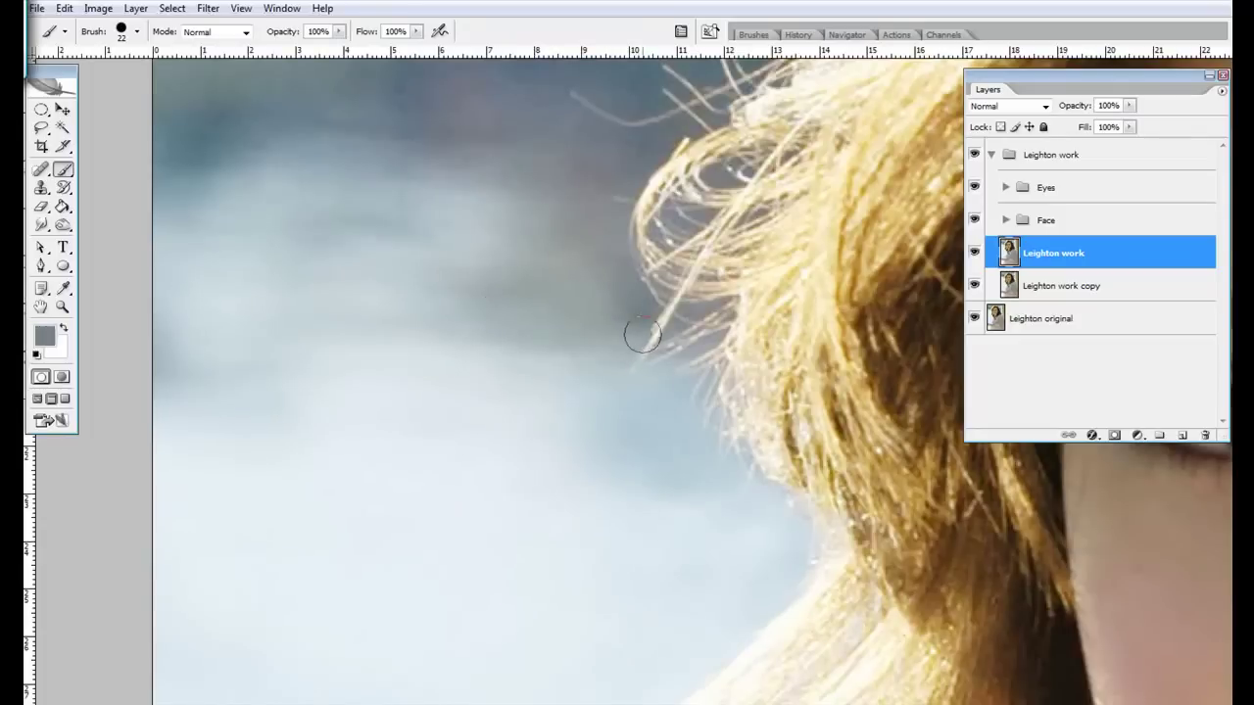
Step: Zoom in on the stray hairs beside her eye and above her eyebrow
key("ctrl+0")
key("ctrl+plus")
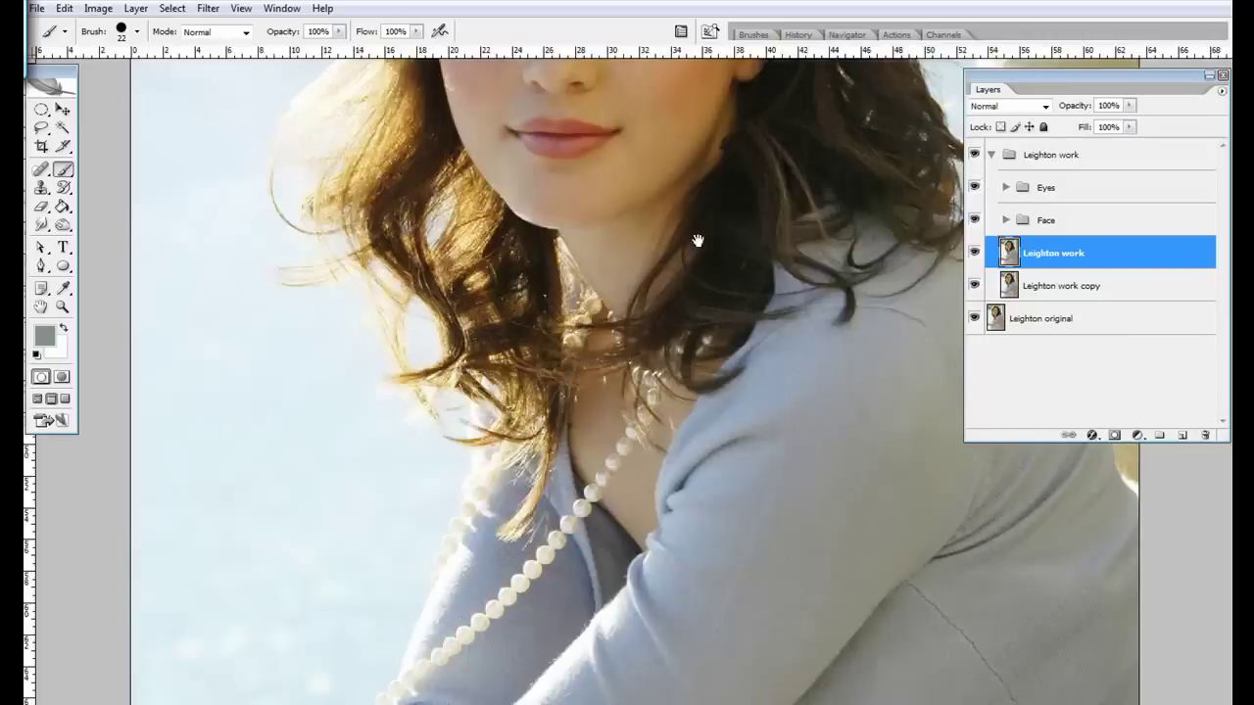
key("ctrl+plus")
left_click_drag(499, 330, 593, 414)
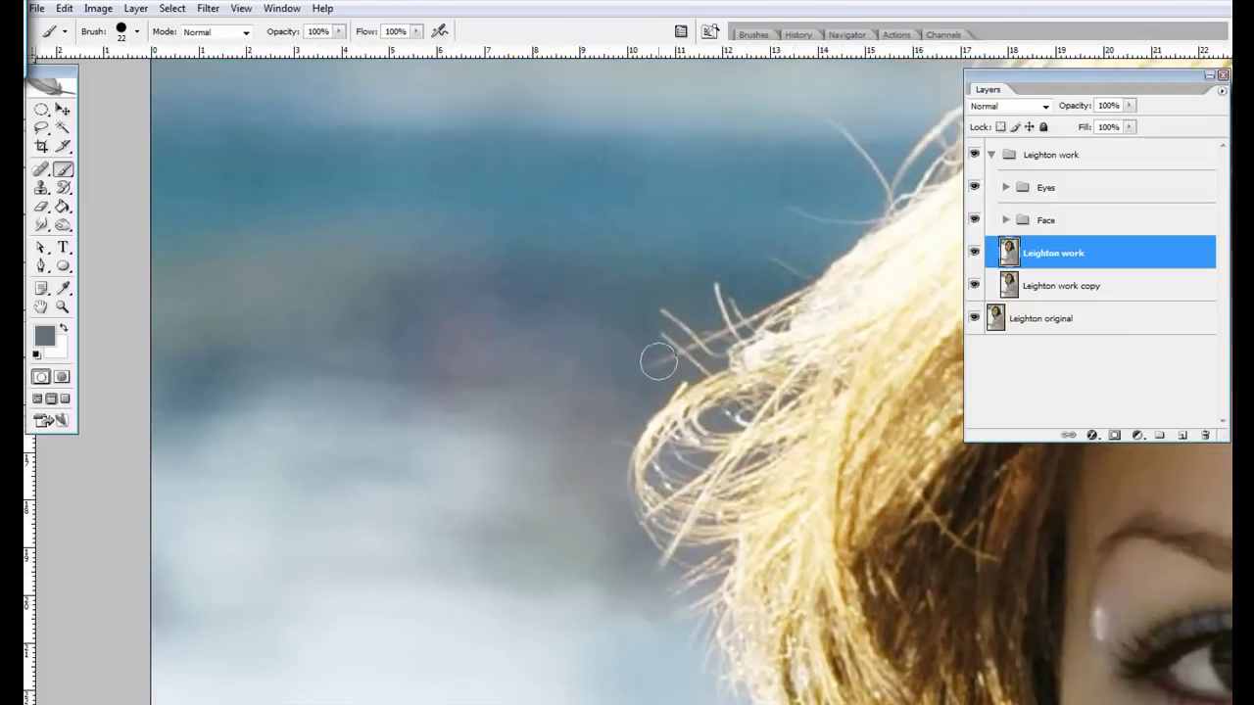
mouse_move(658, 362)
left_mouse_down()
mouse_move(578, 322)
mouse_move(512, 397)
left_mouse_up()
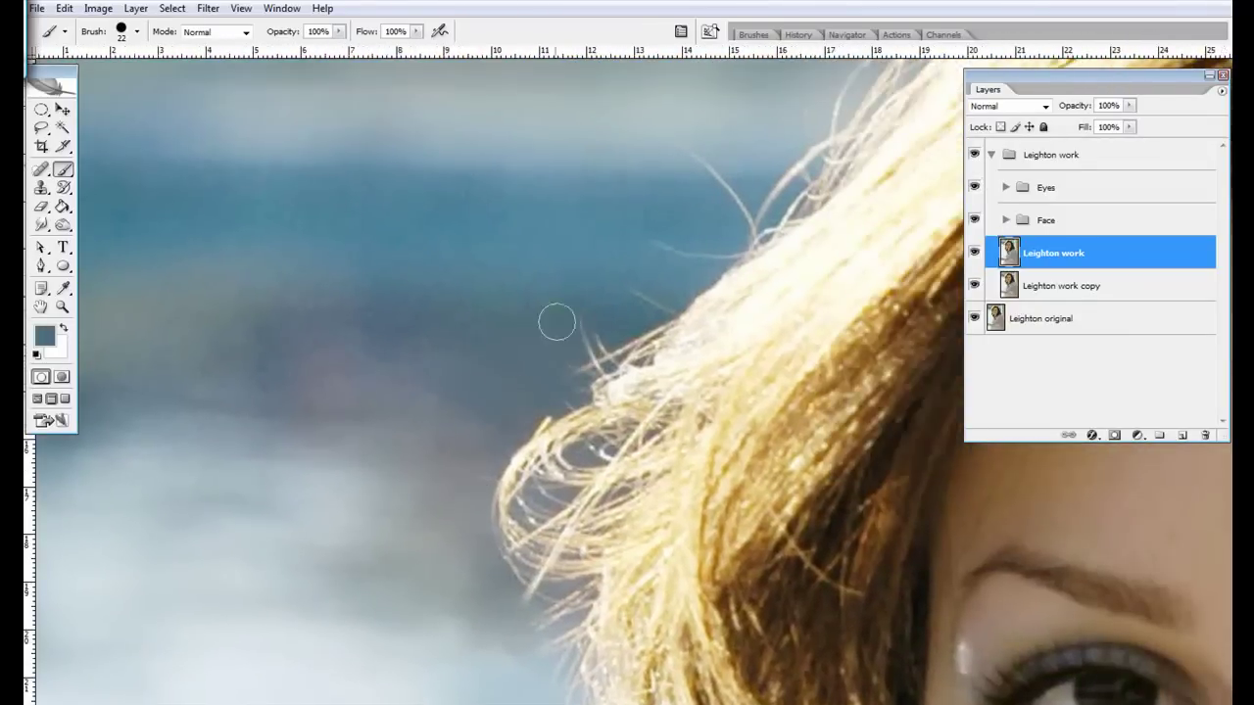
mouse_move(575, 361)
left_mouse_down()
mouse_move(519, 441)
mouse_move(428, 508)
left_mouse_up()
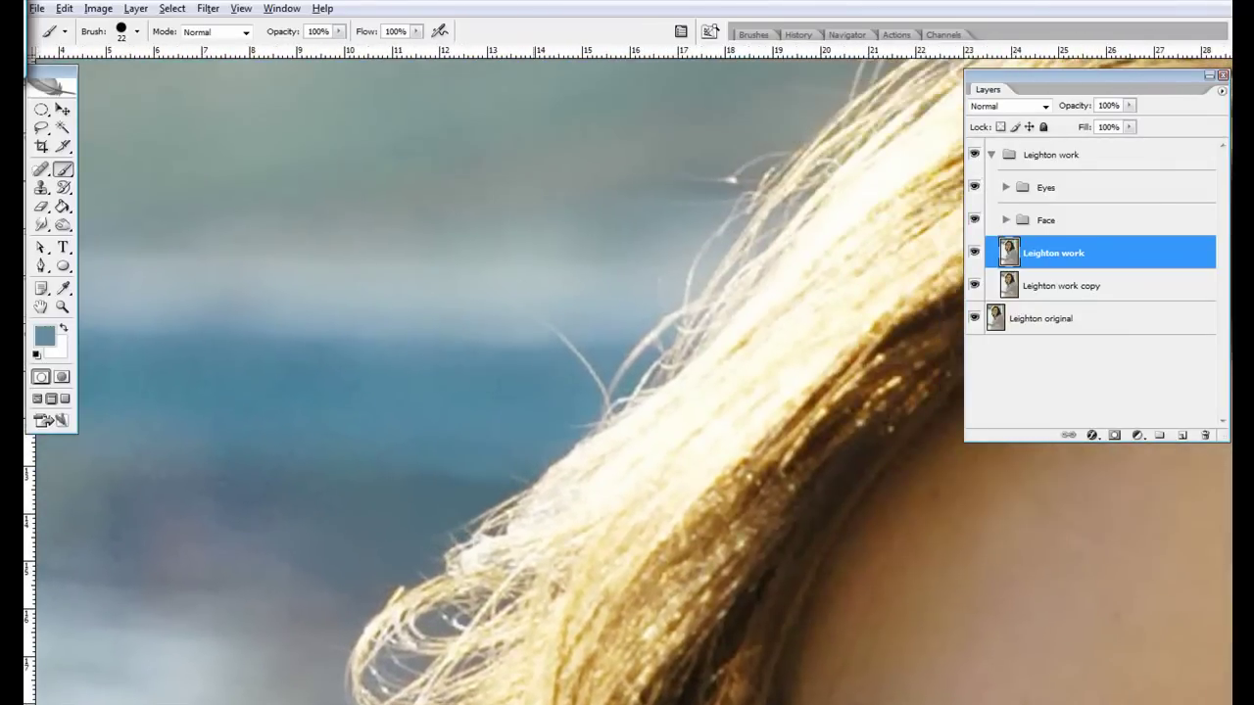
key("ctrl+alt+0")
key("ctrl+alt+0")
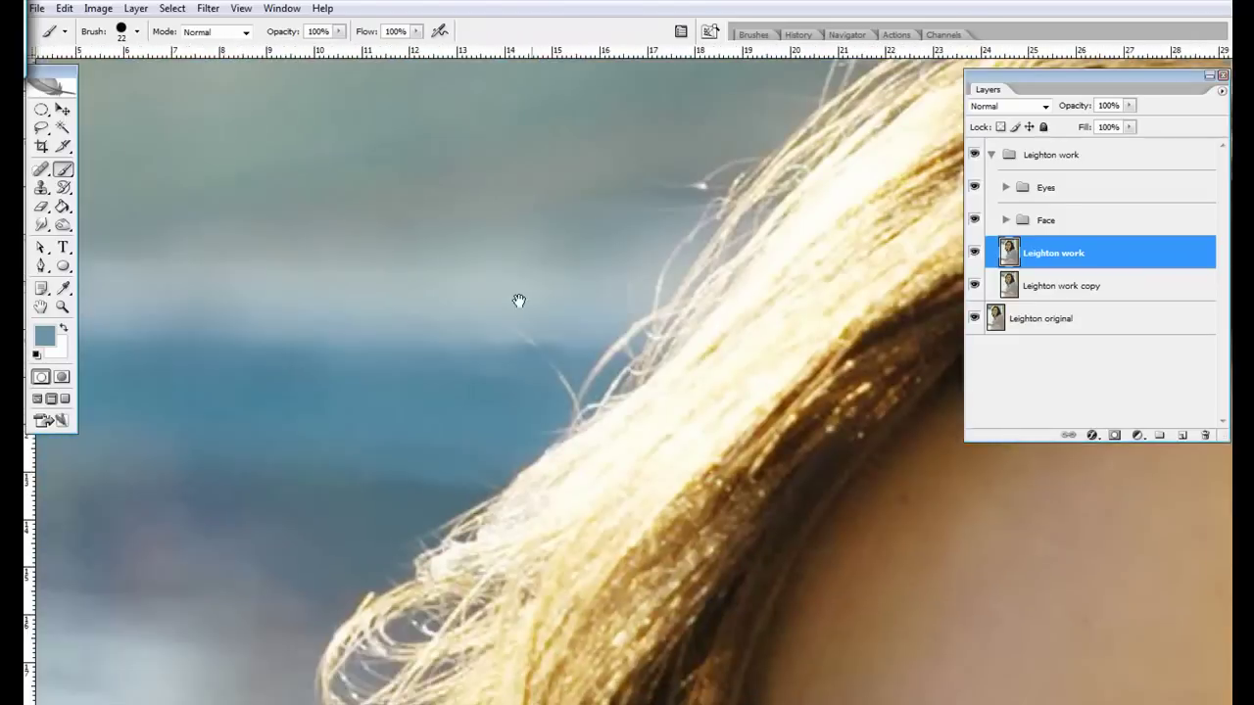
Step: Set a 10 px brush and paint background colour over the stray hairs
right_click(509, 355)
key("Return")
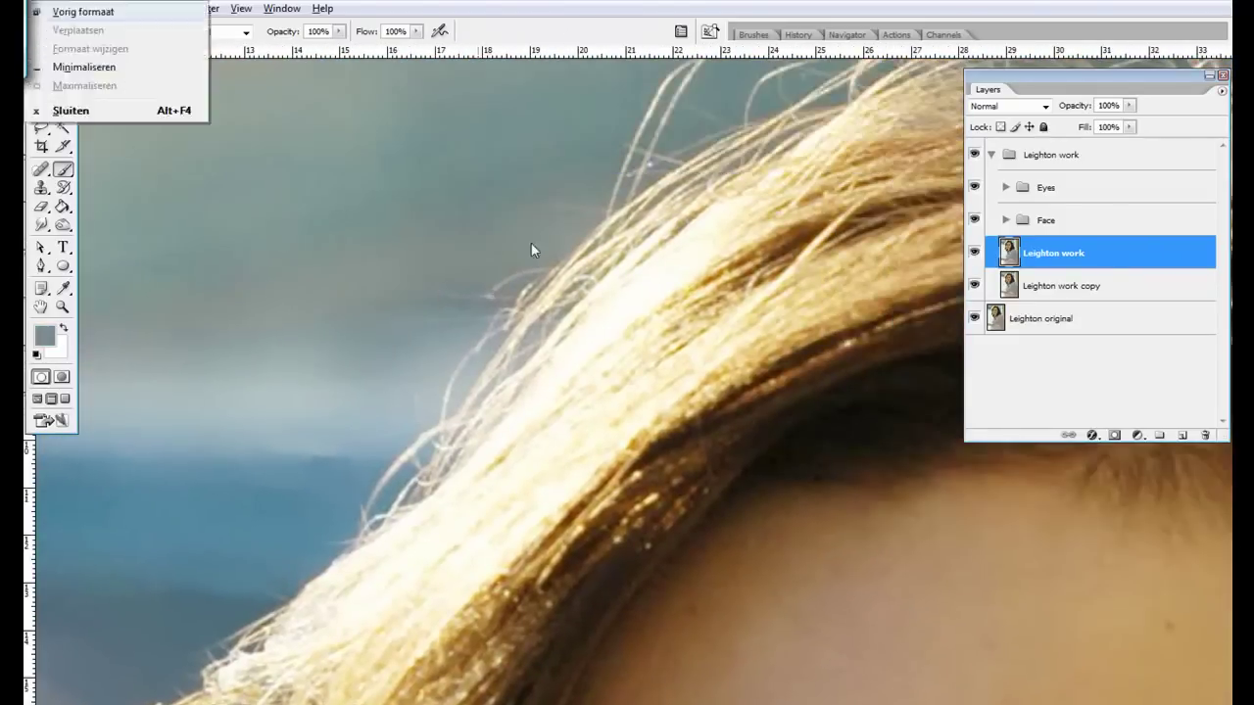
right_click(485, 284)
key("Return")
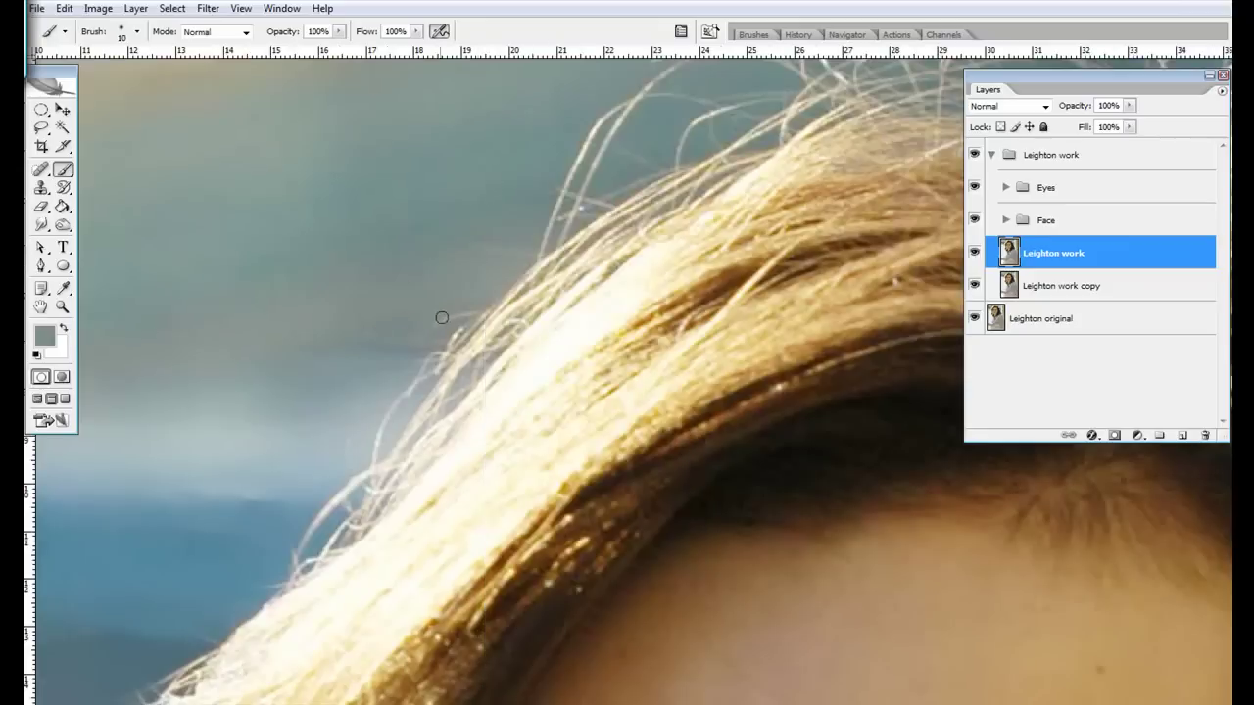
left_click_drag(441, 317, 438, 374)
scroll(389, 366, "up", 3)
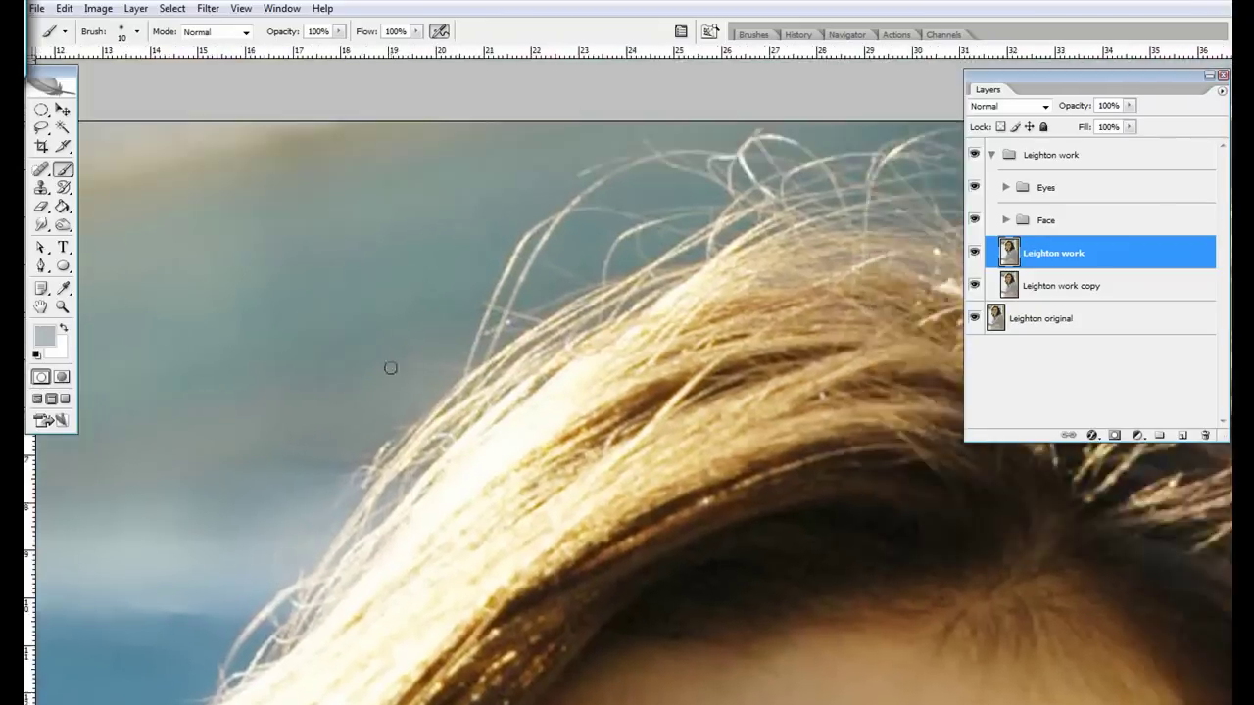
scroll(398, 392, "right", 3)
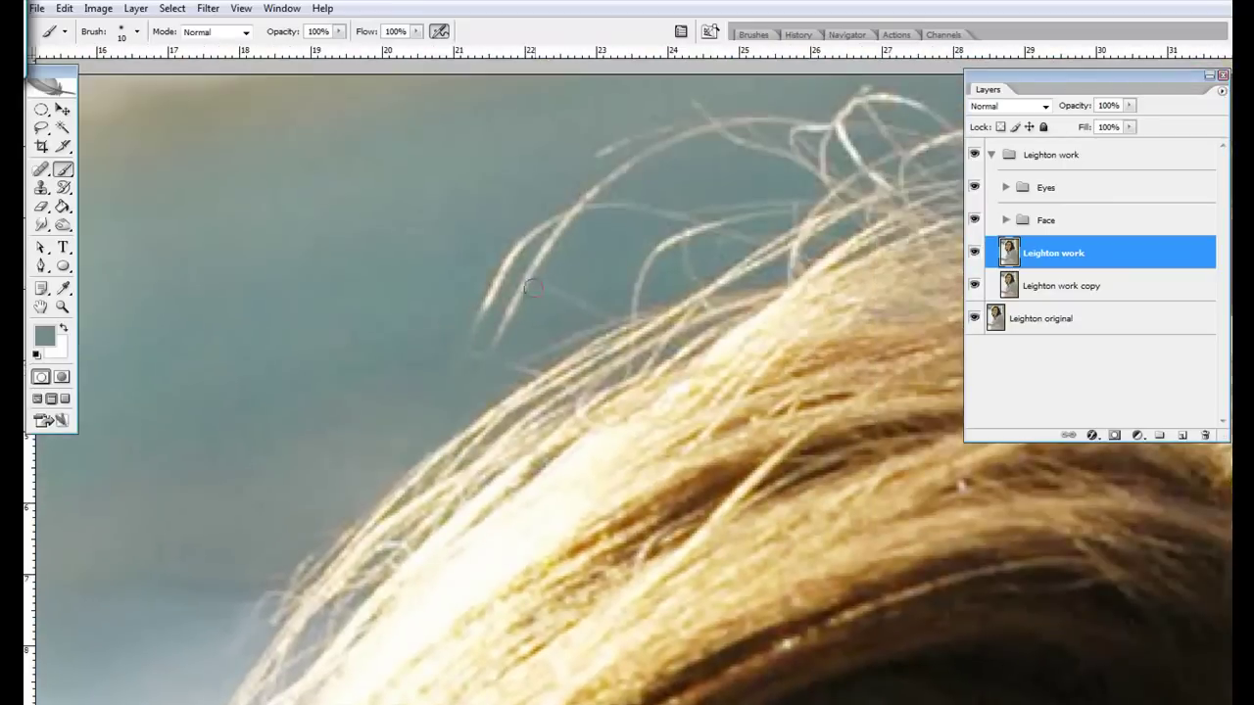
Step: Choose a 9 px hard round brush and enlarge it to 14 pixels
right_click(531, 287)
scroll(607, 280, "up", 5)
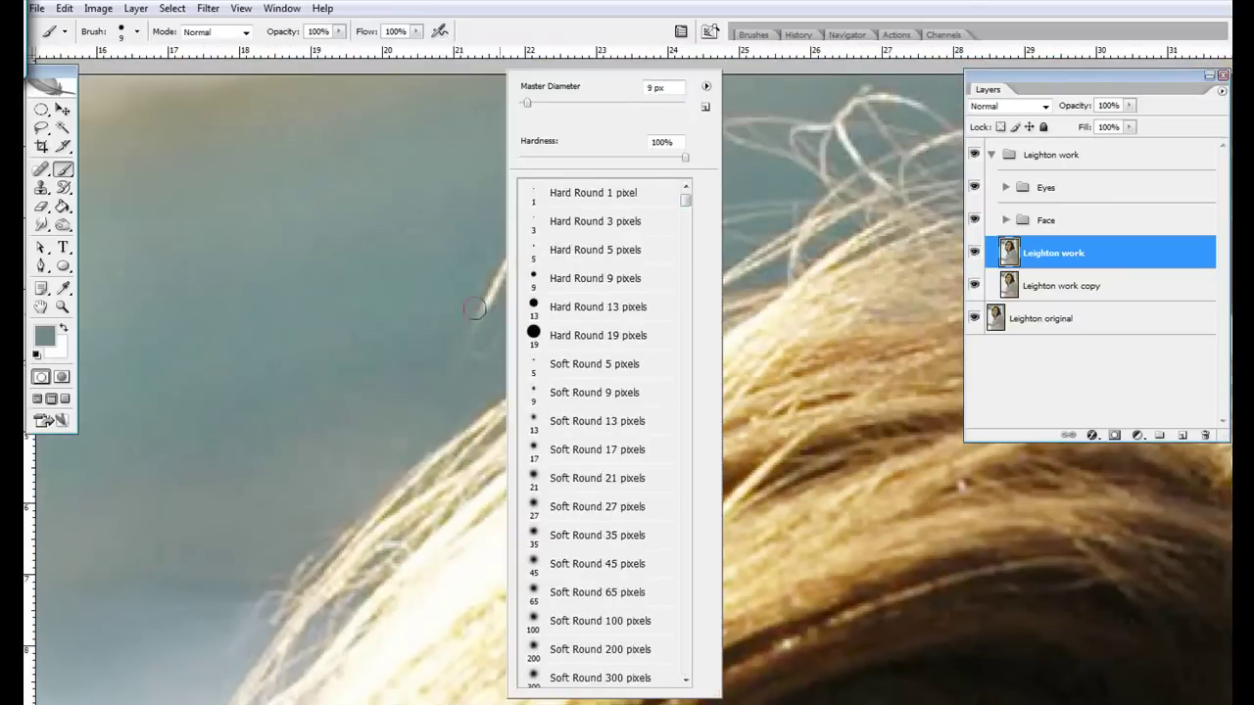
double_click(588, 280)
key("period")
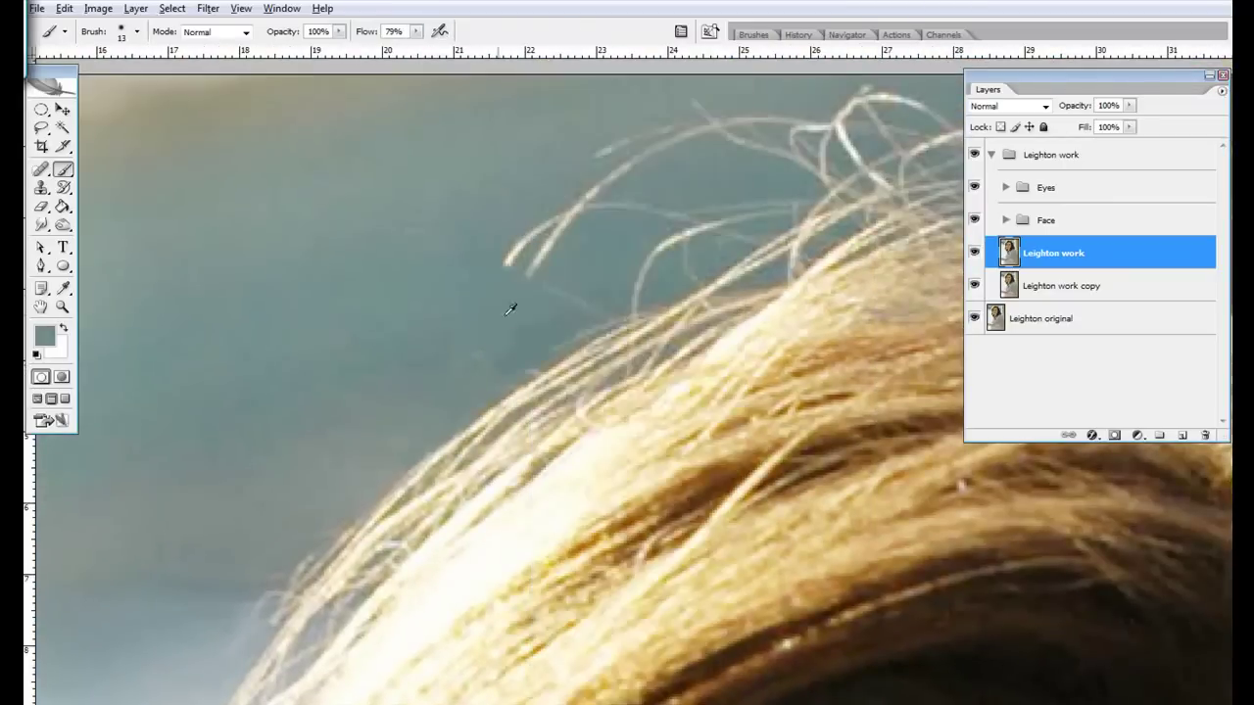
right_click(524, 272)
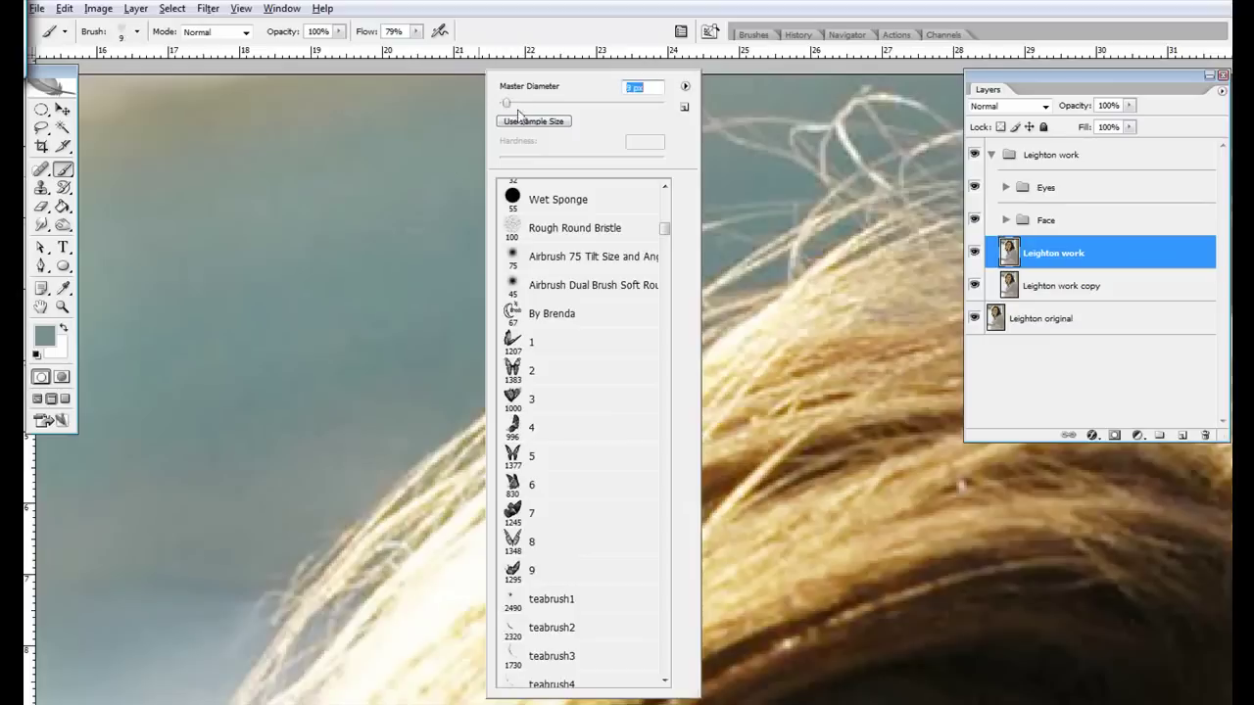
key("Return")
Step: Frame the hair at the top of the head and enlarge the brush to 66 pixels
mouse_move(566, 171)
left_mouse_down()
mouse_move(434, 229)
mouse_move(162, 174)
left_mouse_up()
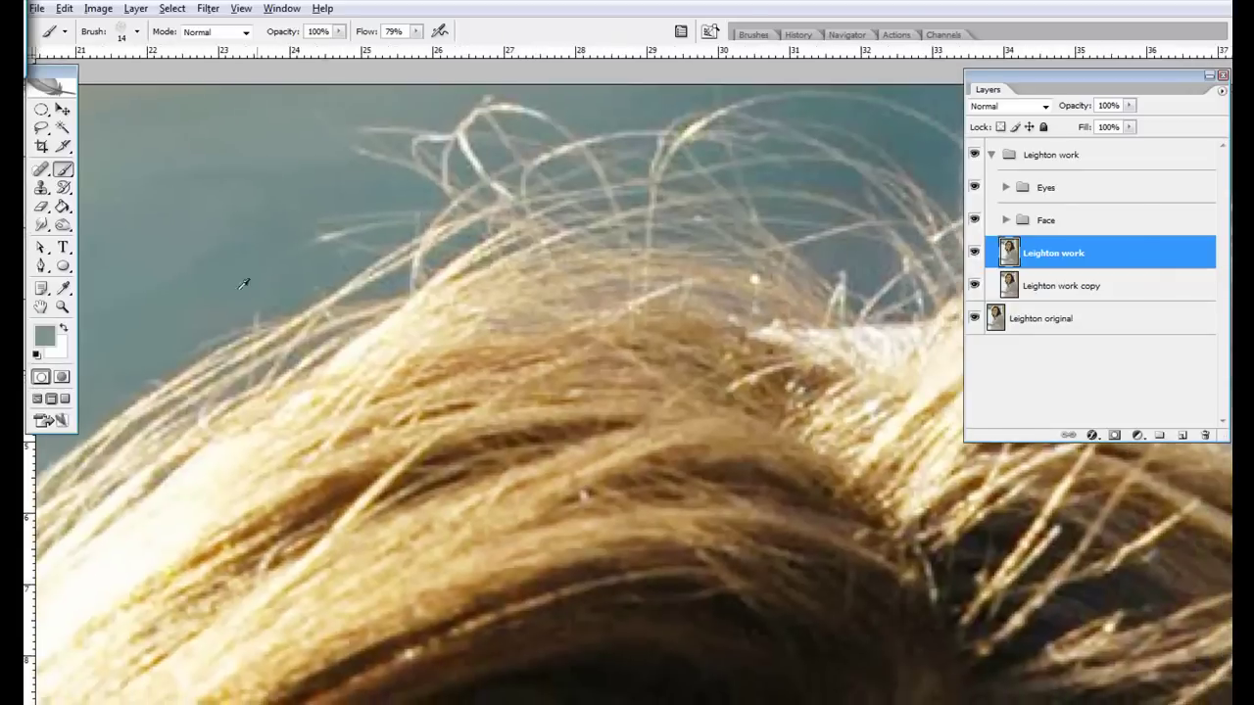
right_click(391, 245)
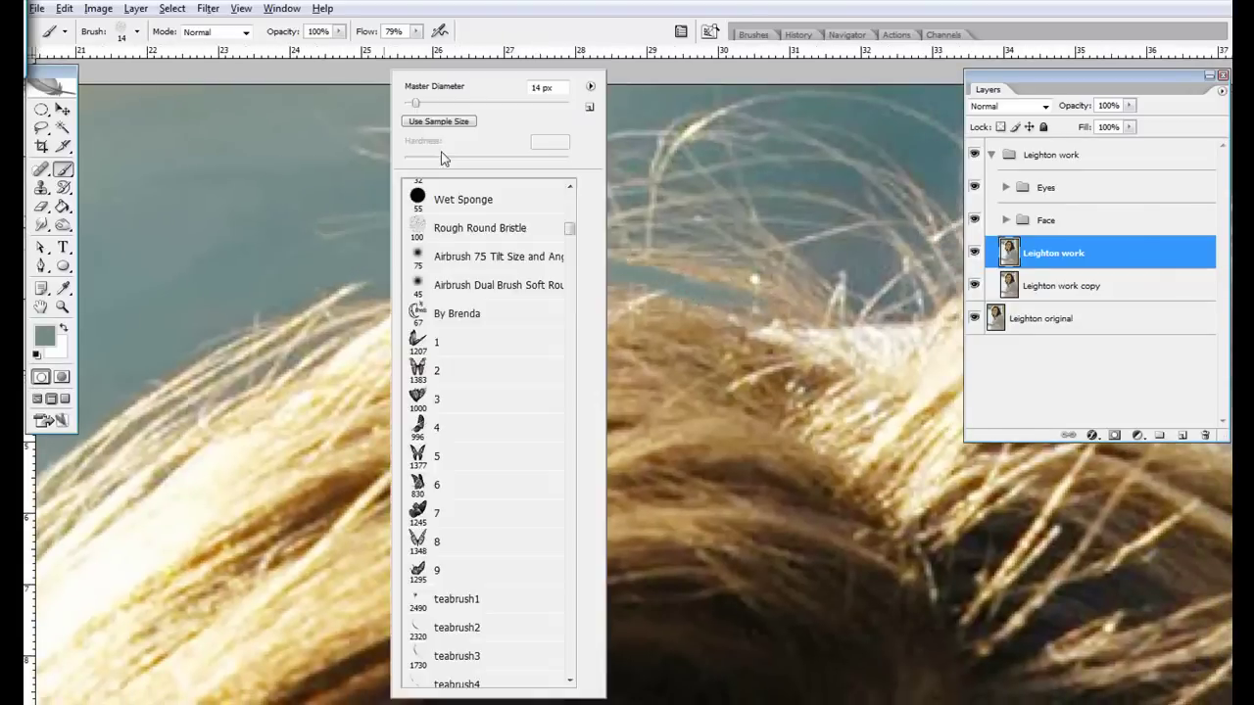
key("Return")
left_click(754, 34)
key("ctrl+alt+0")
key("ctrl+0")
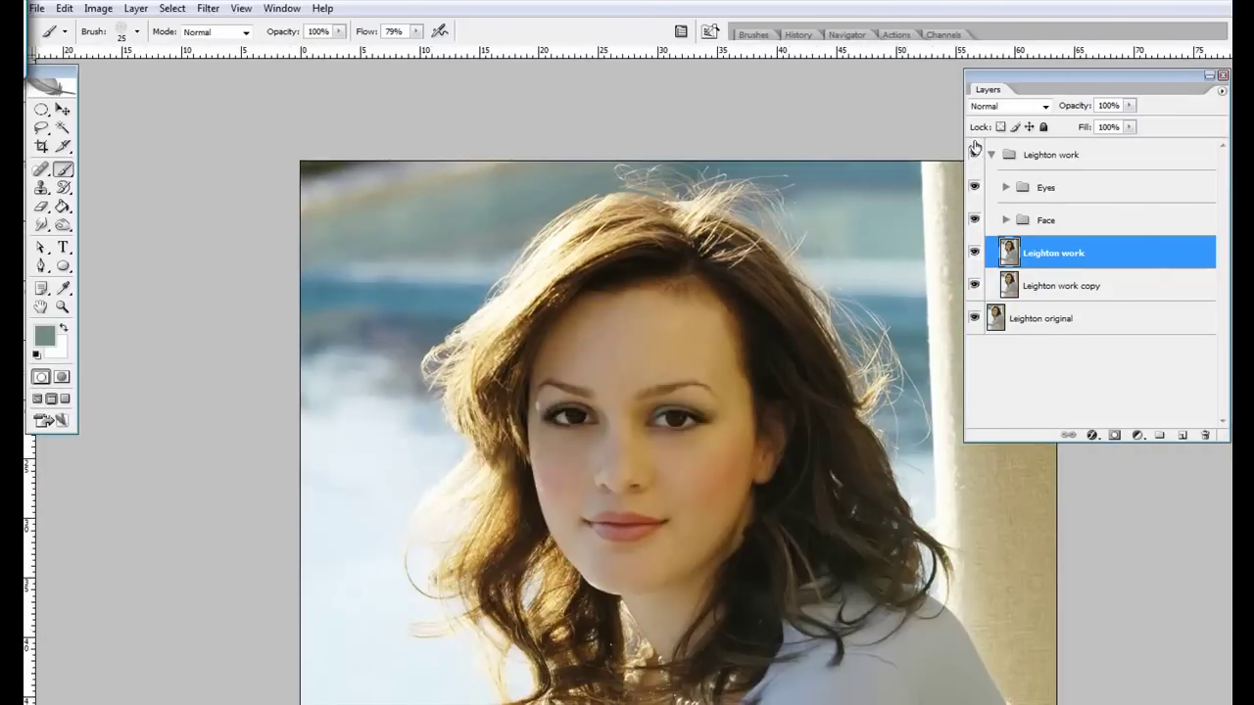
key("ctrl+plus")
Step: Paint teal over the flyaways above the head, toggling Leighton work to compare
key("ctrl+plus")
right_click(576, 218)
key("Return")
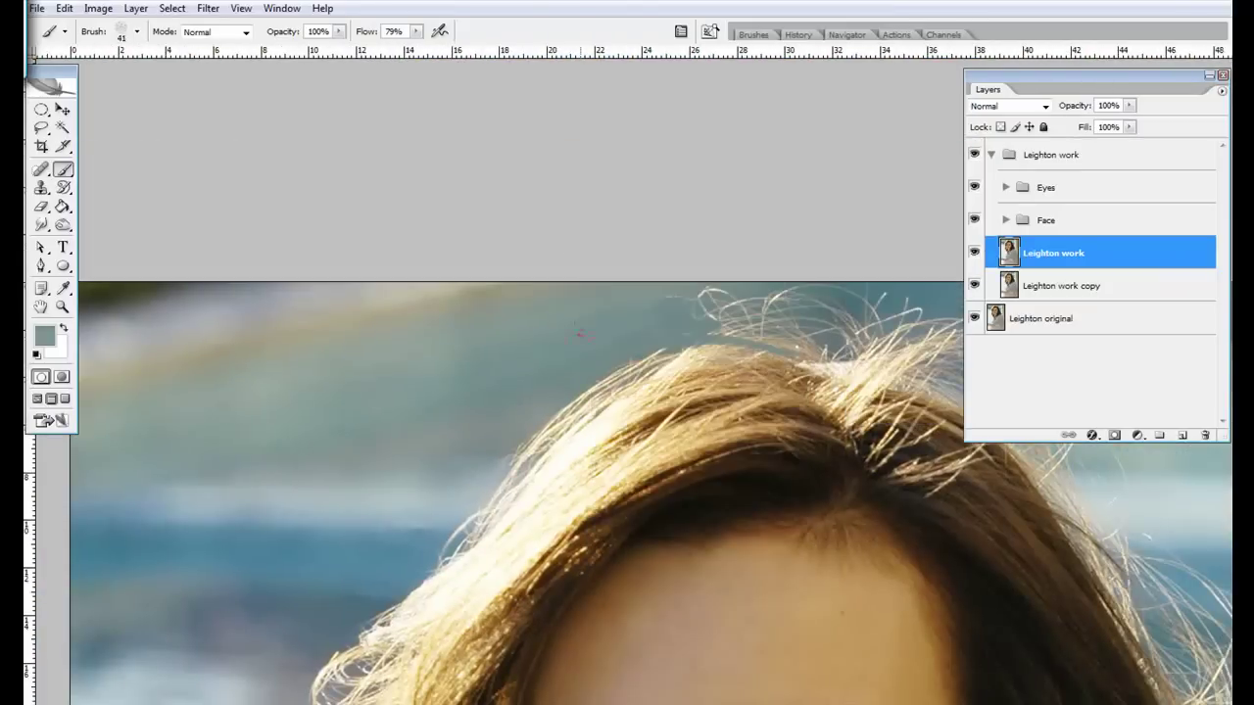
right_click(534, 331)
key("Return")
key("ctrl+plus")
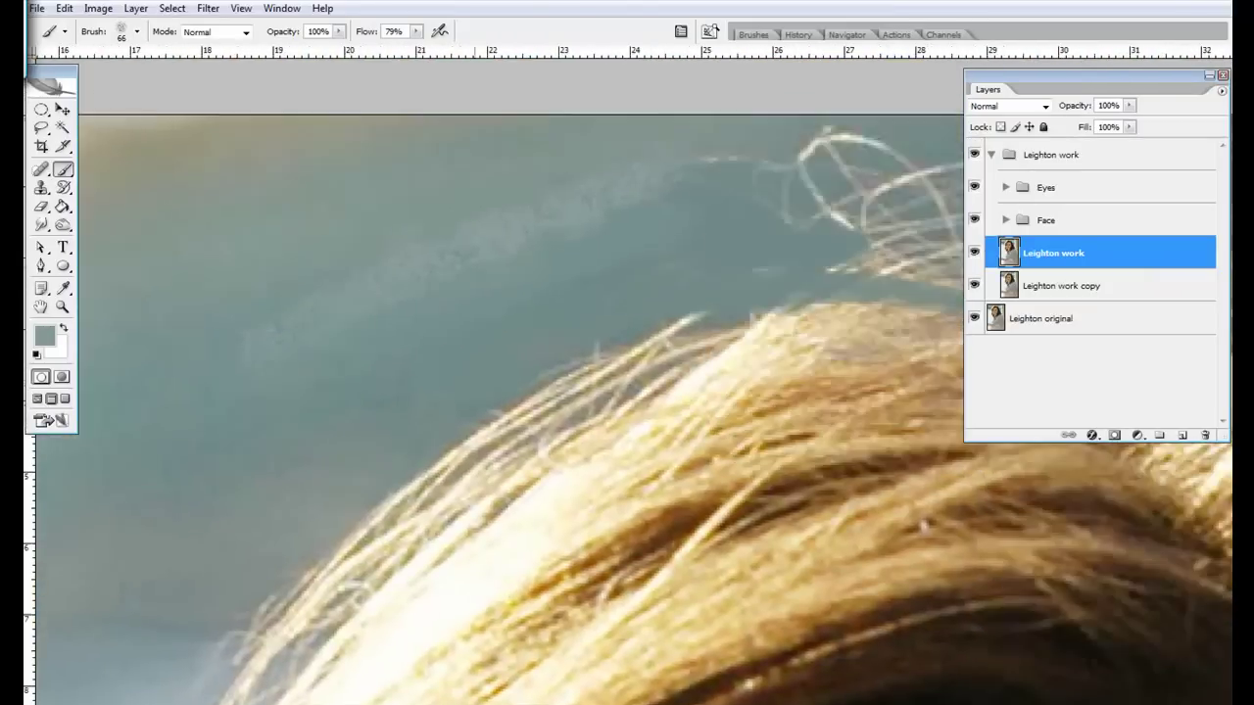
left_click_drag(612, 232, 549, 235)
left_click_drag(352, 245, 431, 284)
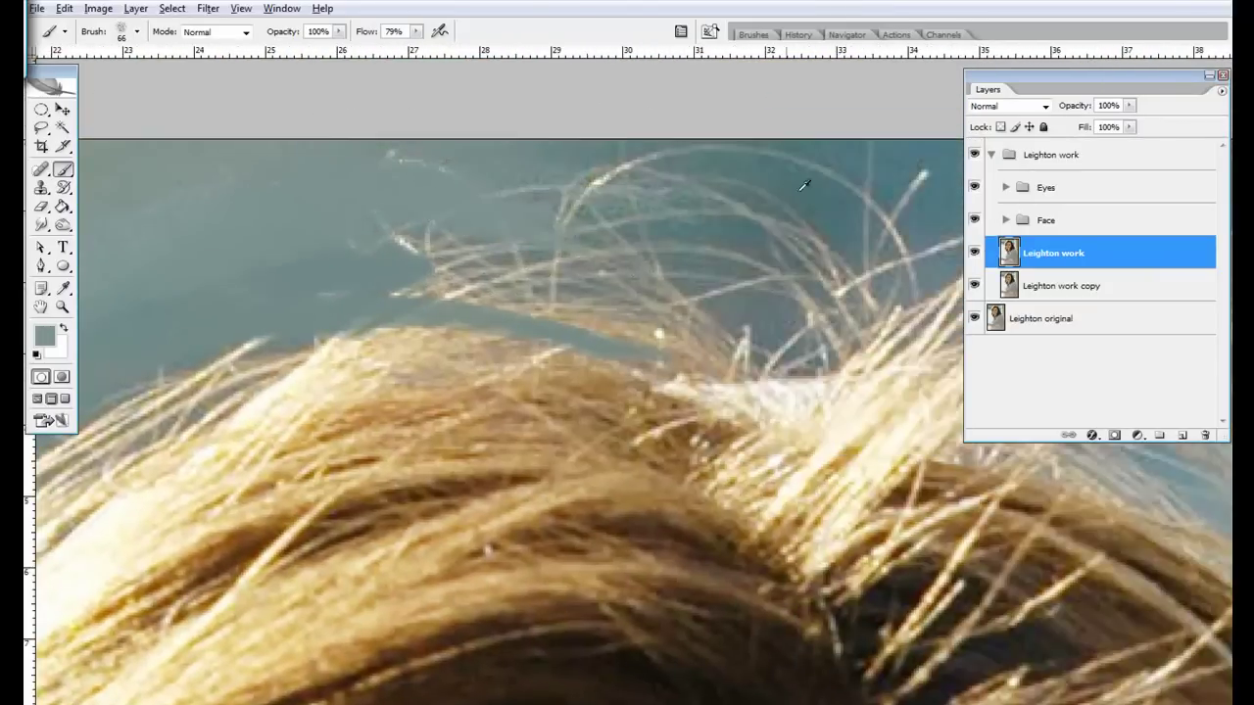
key("ctrl+minus")
key("ctrl+0")
left_click(973, 252)
key("ctrl+plus")
key("ctrl+plus")
key("ctrl+plus")
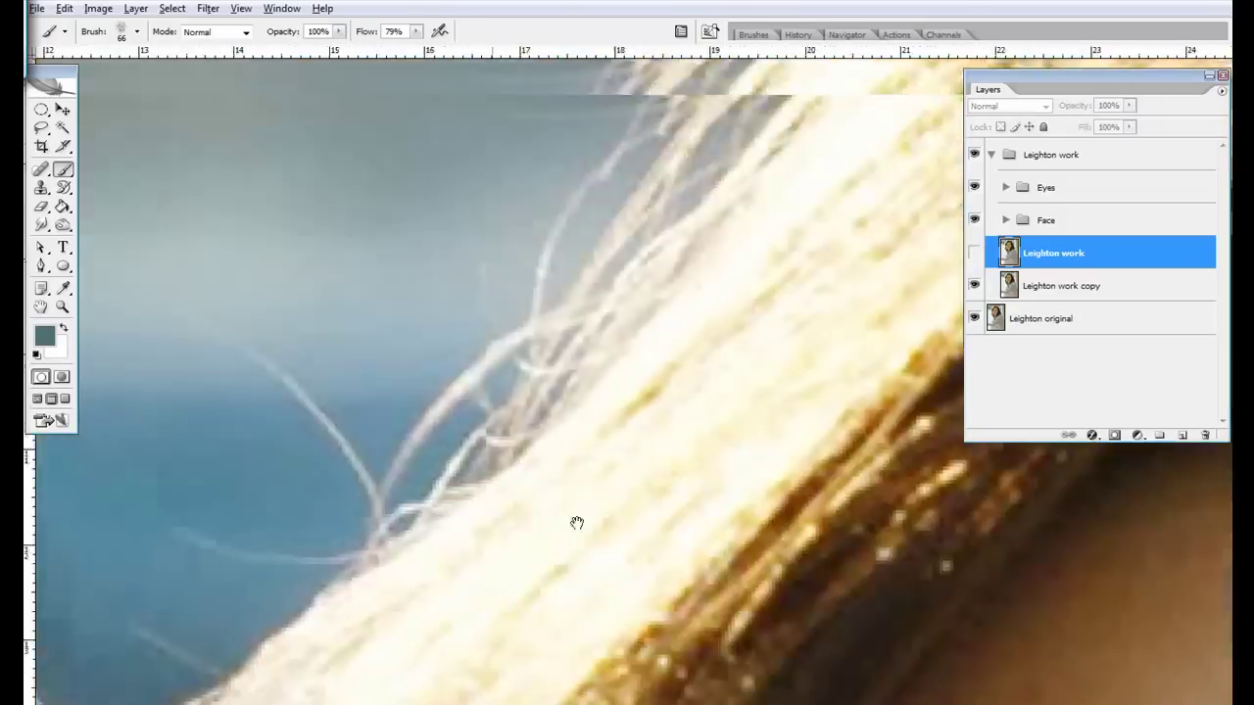
mouse_move(577, 520)
left_mouse_down()
mouse_move(583, 358)
mouse_move(490, 308)
left_mouse_up()
left_click(973, 253)
Step: Reduce the brush to 25 pixels with flow lowered from 48% to 35%
key("shift+4")
key("shift+8")
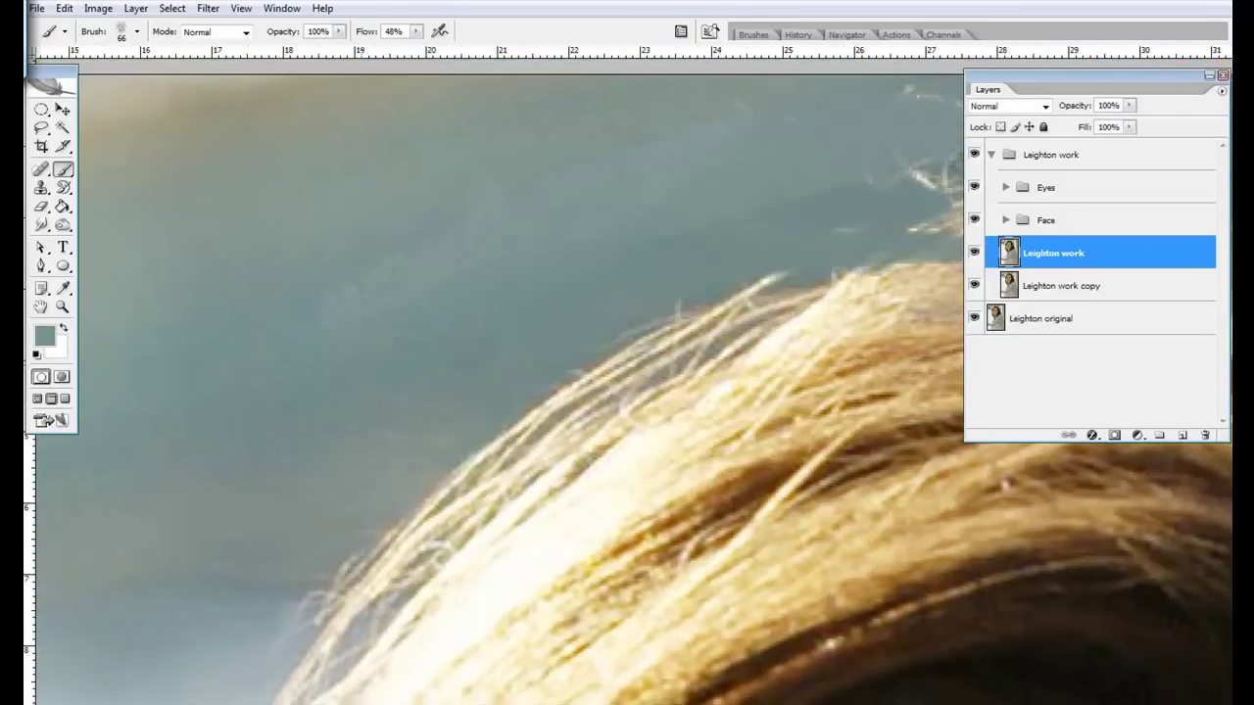
mouse_move(696, 181)
left_mouse_down()
mouse_move(672, 210)
mouse_move(499, 238)
left_mouse_up()
key("F5")
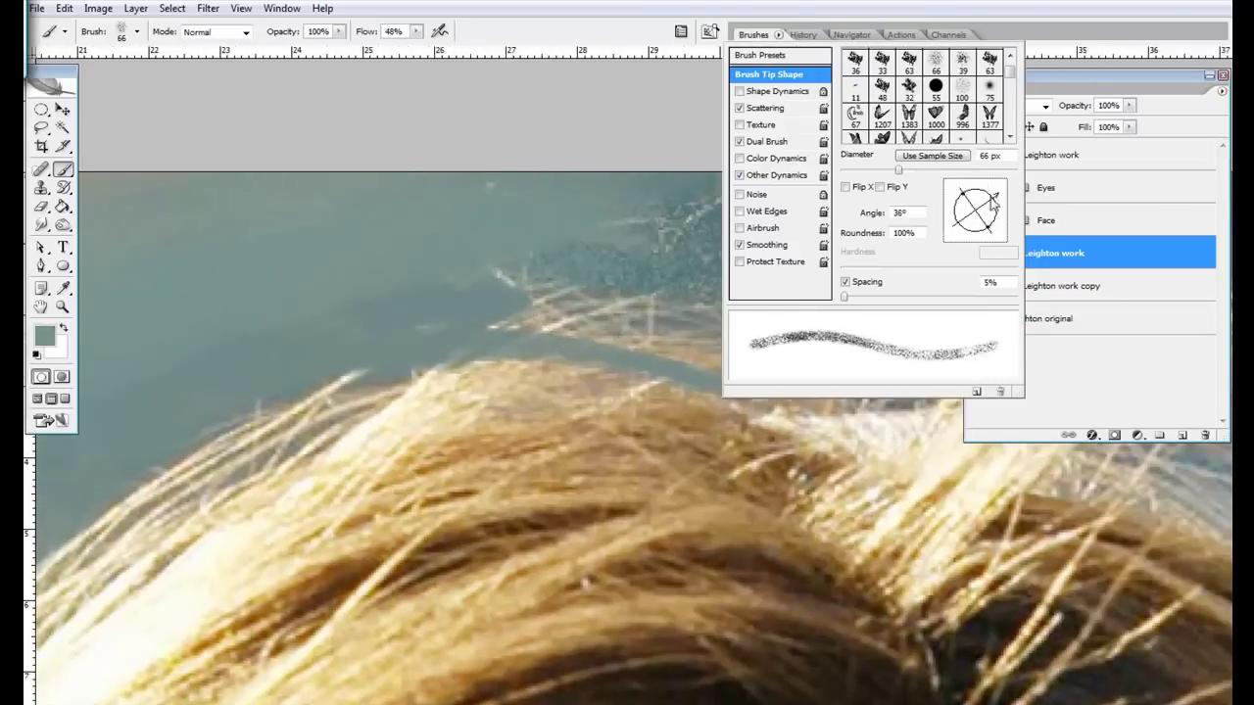
key("F5")
right_click(417, 223)
key("Return")
key("shift+3")
key("shift+5")
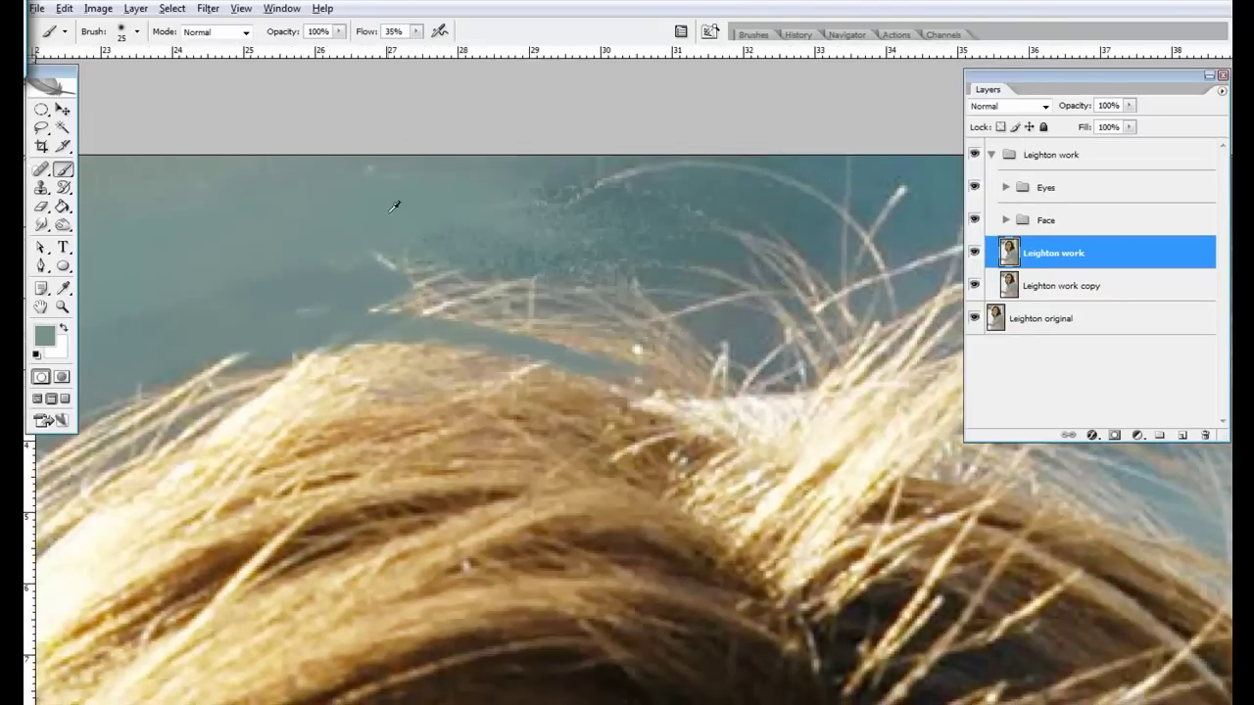
Step: Enlarge the brush to 143 pixels with flow at 24%
right_click(597, 215)
key("Return")
right_click(568, 98)
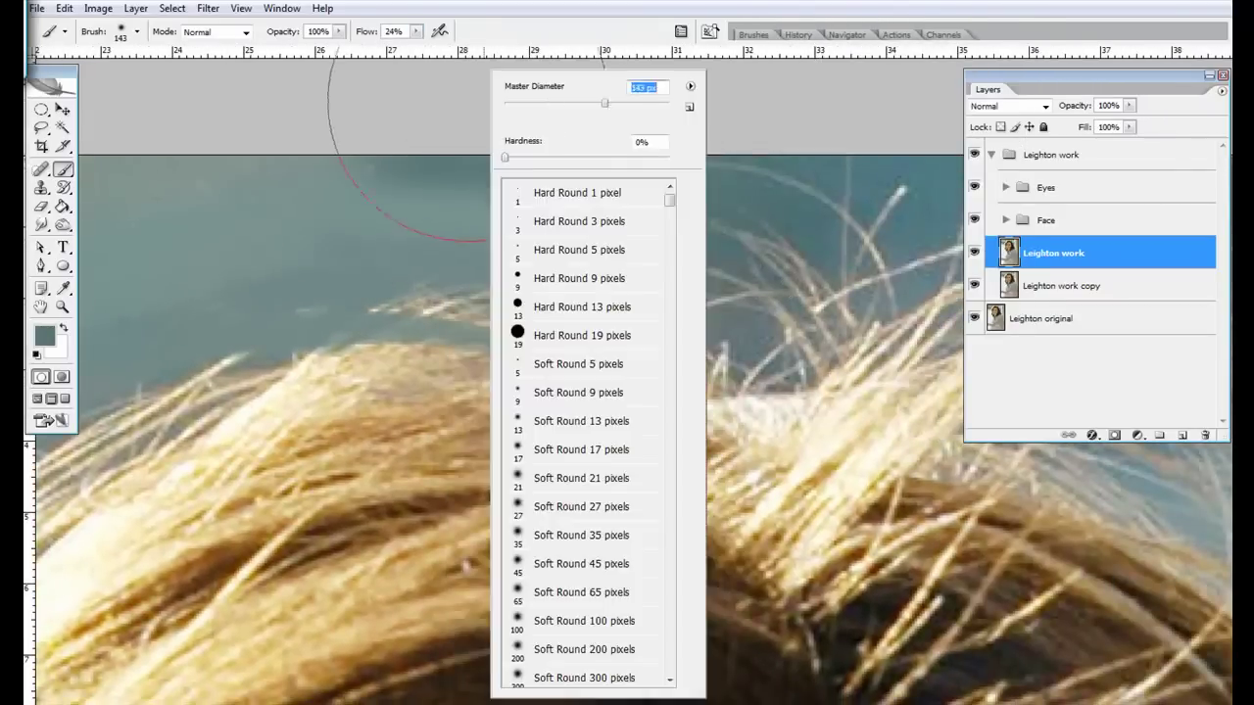
key("Return")
key("shift+2")
key("shift+4")
Step: Shrink the brush to 29 pixels and work across the top edge of the hair
key("ctrl+minus")
key("ctrl+minus")
key("ctrl+minus")
scroll(604, 192, "down", 3)
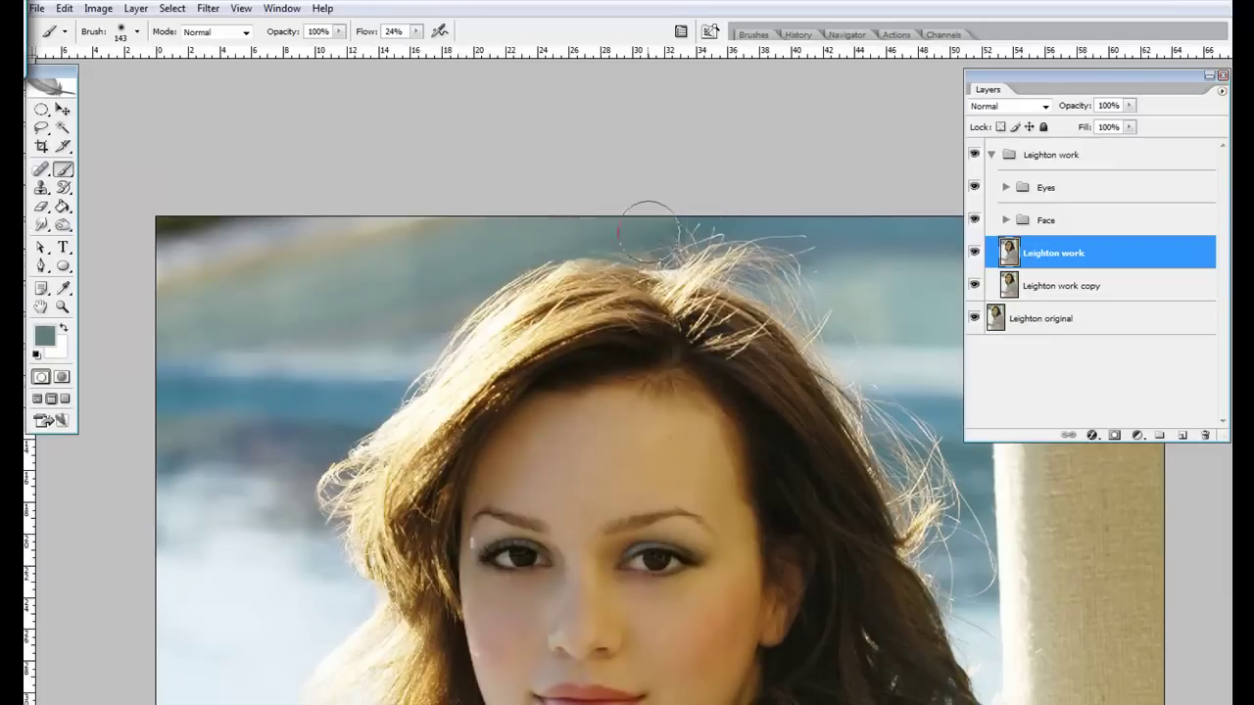
key("ctrl+plus")
key("ctrl+plus")
right_click(505, 75)
key("Return")
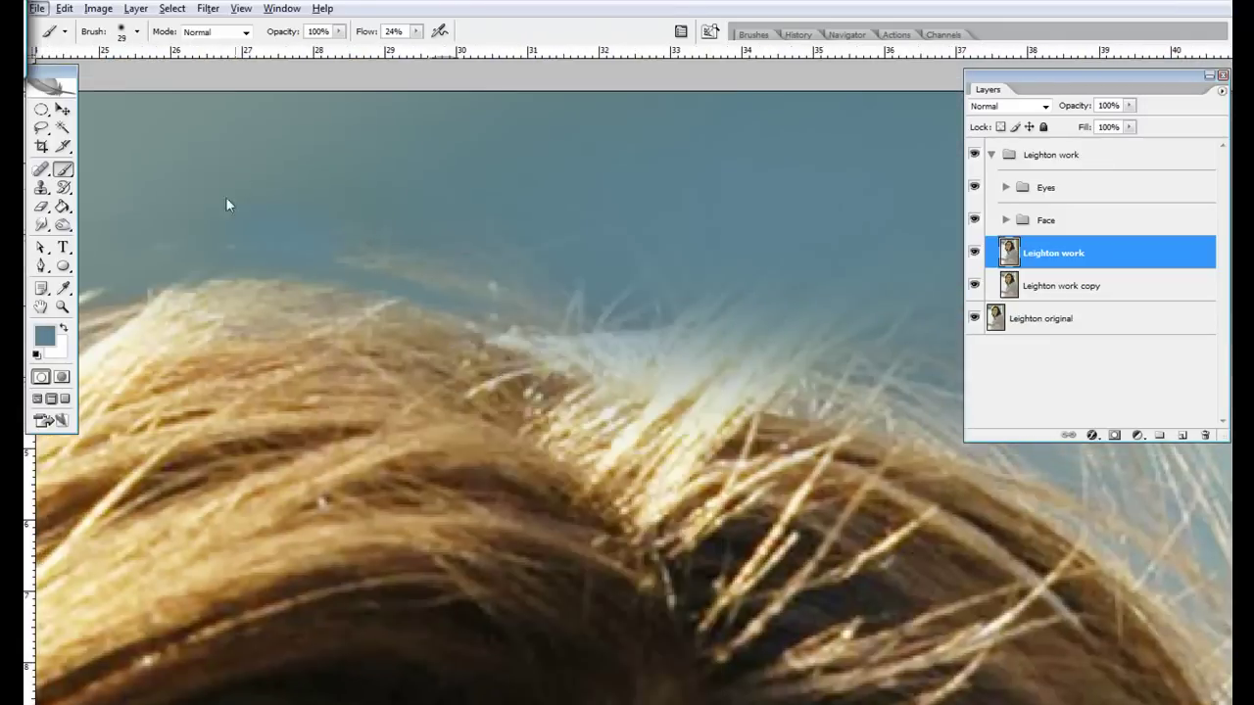
left_click_drag(601, 294, 490, 251)
left_click_drag(657, 258, 421, 174)
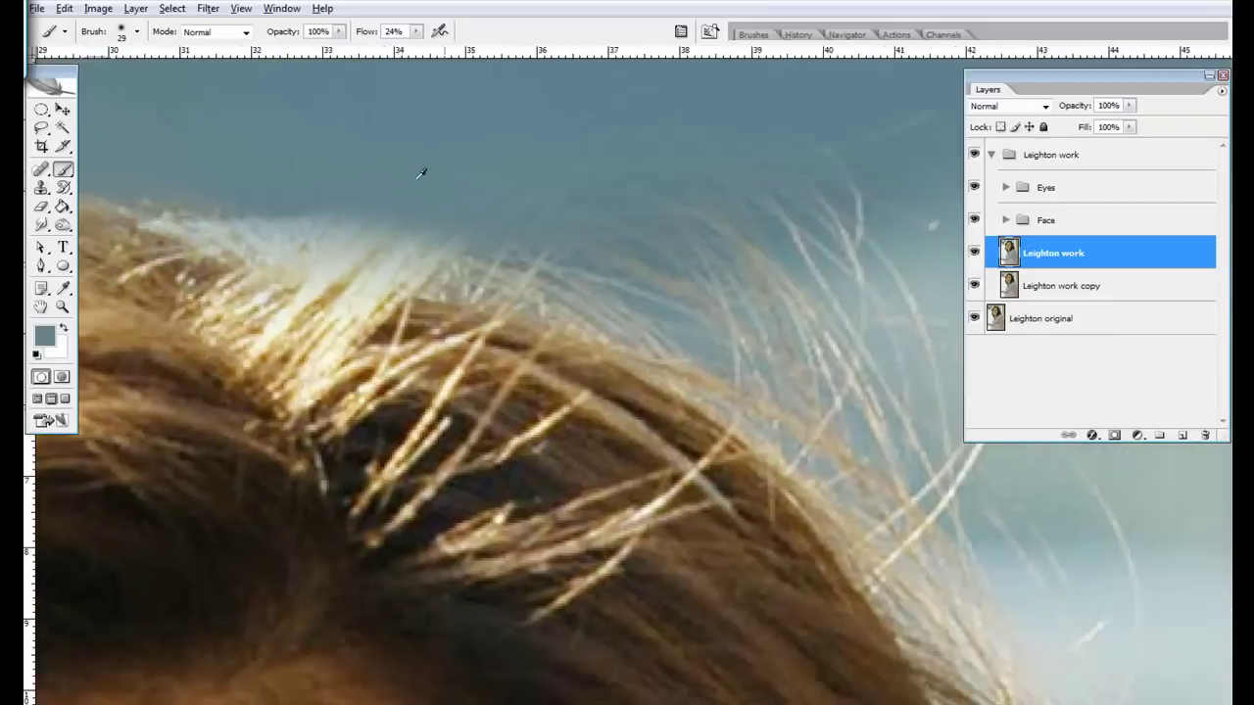
left_click_drag(581, 271, 428, 428)
scroll(677, 283, "down", 1)
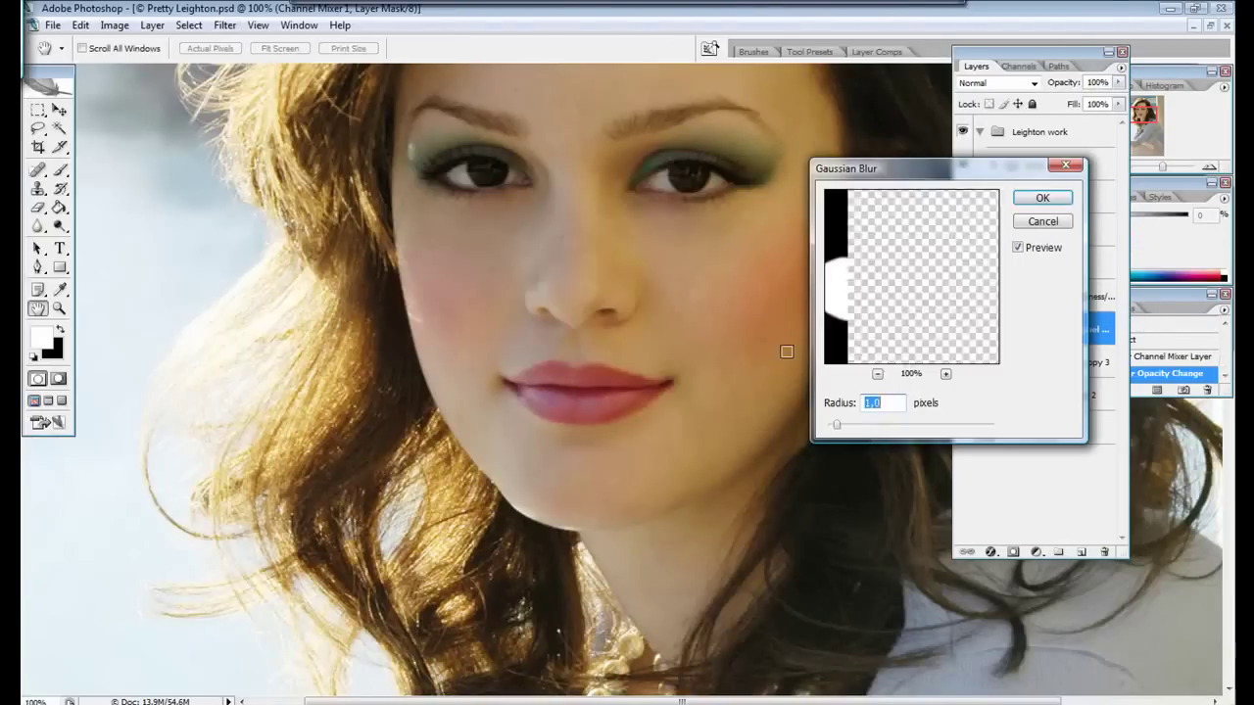
Step: Blur the nose highlight heavily with Gaussian Blur and set the Highlights layer to Soft Light
left_click_drag(885, 425, 879, 431)
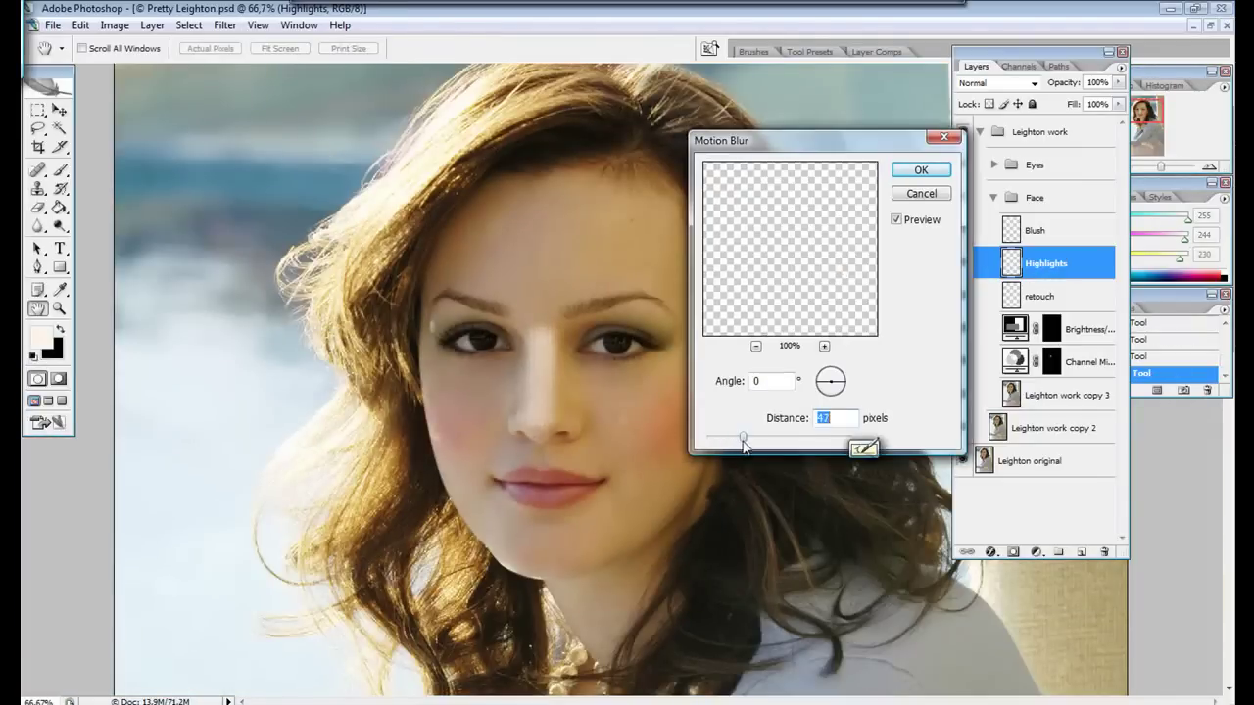
left_click_drag(743, 445, 772, 443)
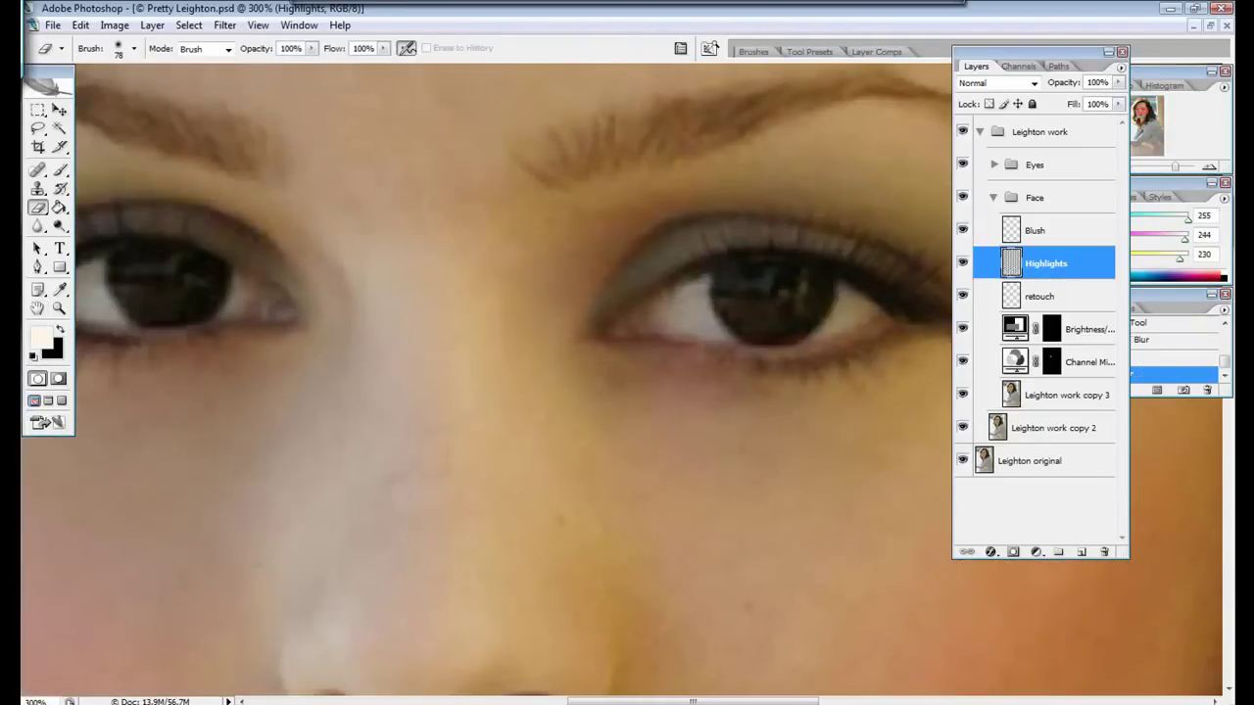
key("ctrl+alt+0")
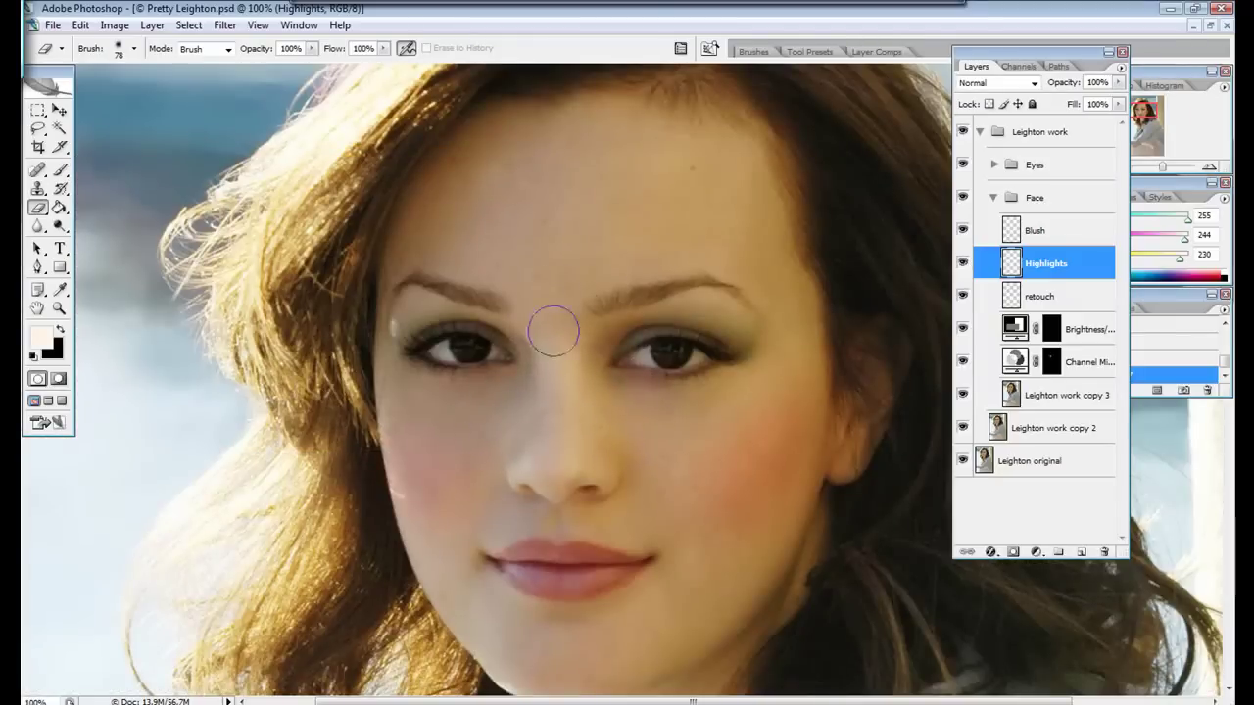
key("ctrl+minus")
left_click(997, 82)
left_click(972, 282)
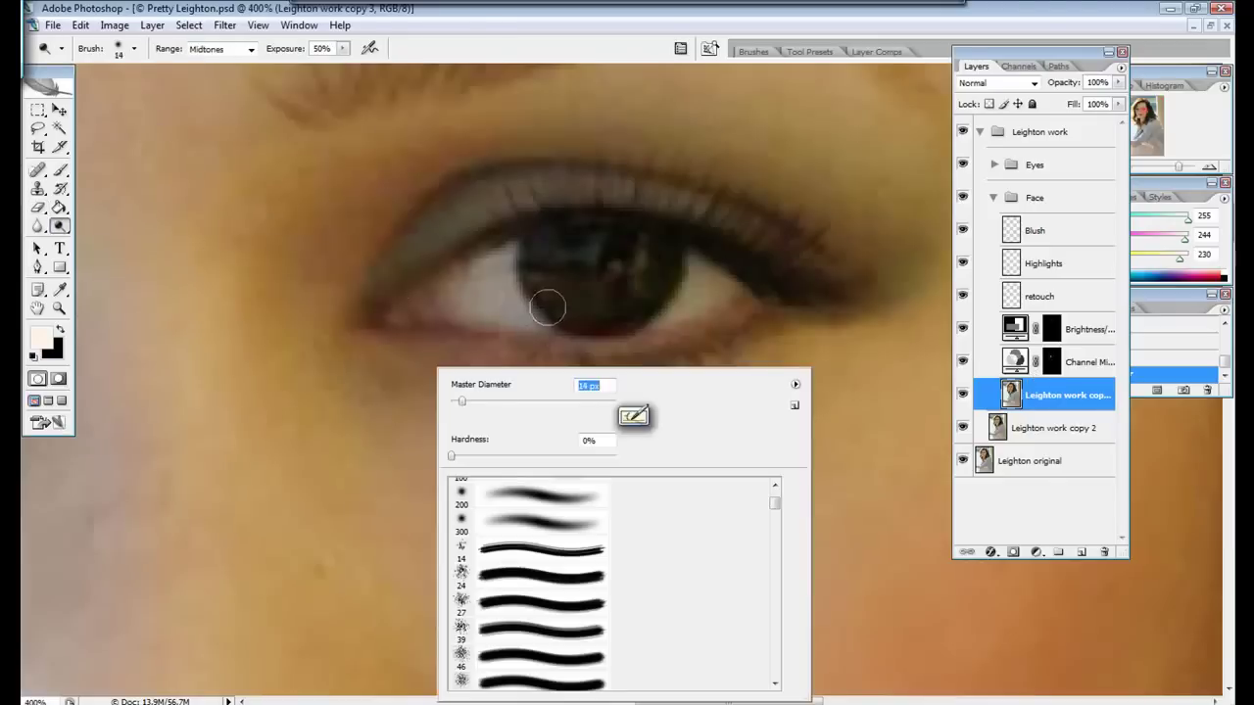
Step: Scroll the view left across the portrait
scroll(366, 369, "left", 5)
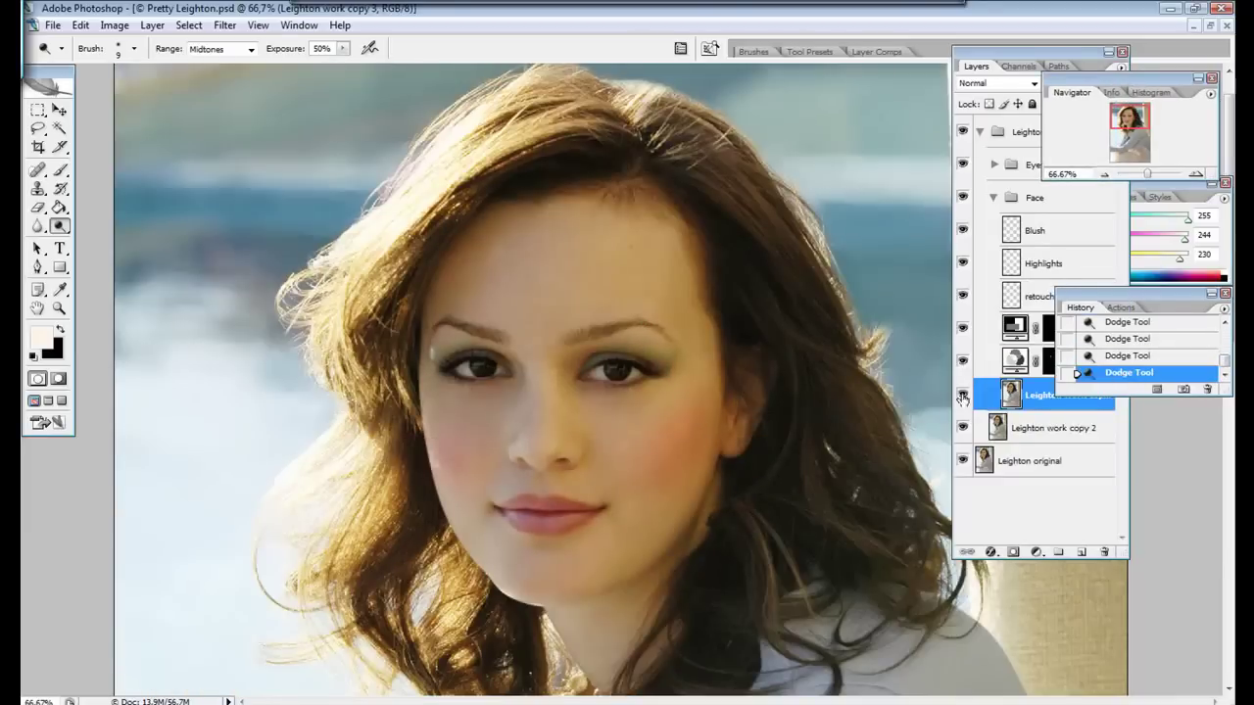
scroll(571, 302, "left", 5)
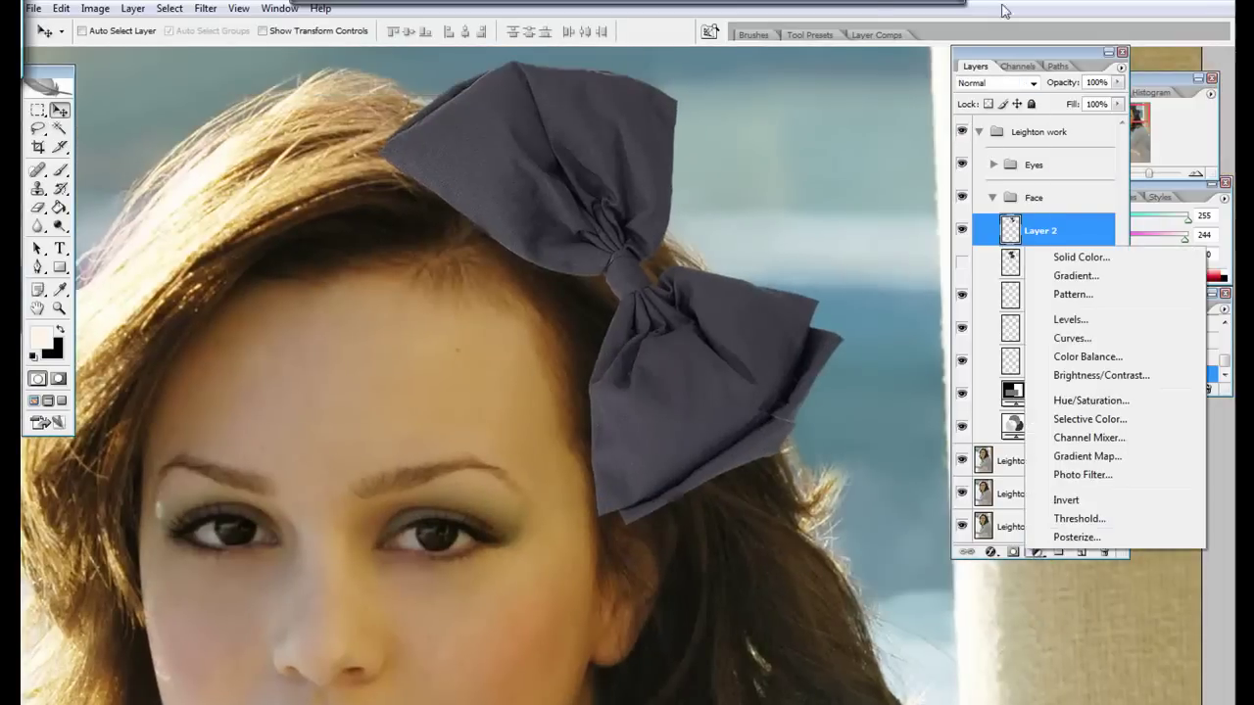
Step: Warp the bow, curving its lower edge down and pulling its upper-left corner inward
key("Escape")
key("w")
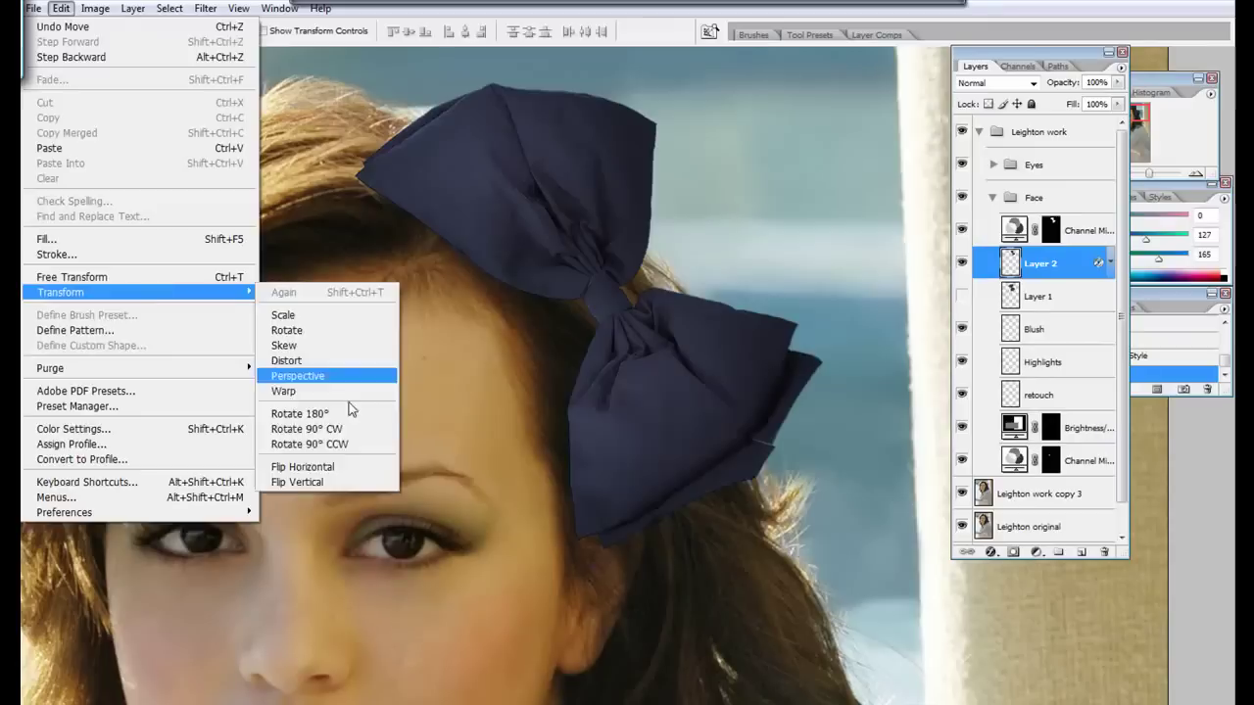
left_click(372, 372)
left_click_drag(574, 559, 602, 596)
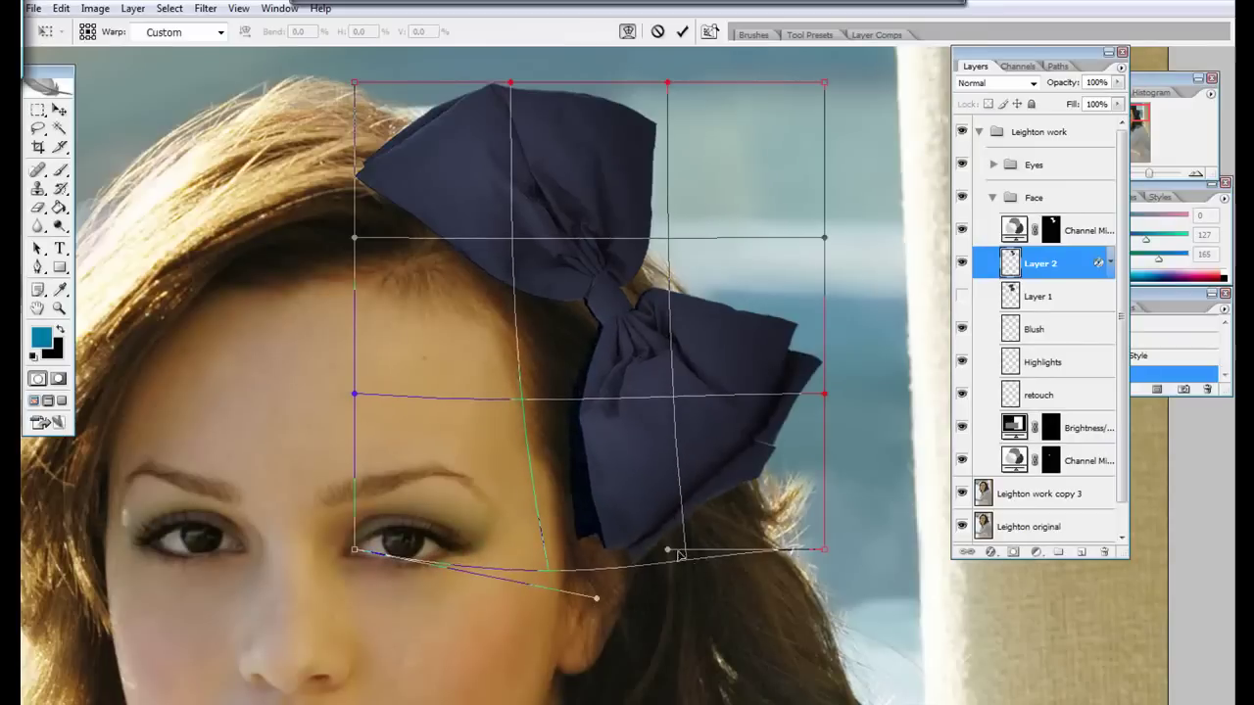
left_click_drag(355, 82, 416, 102)
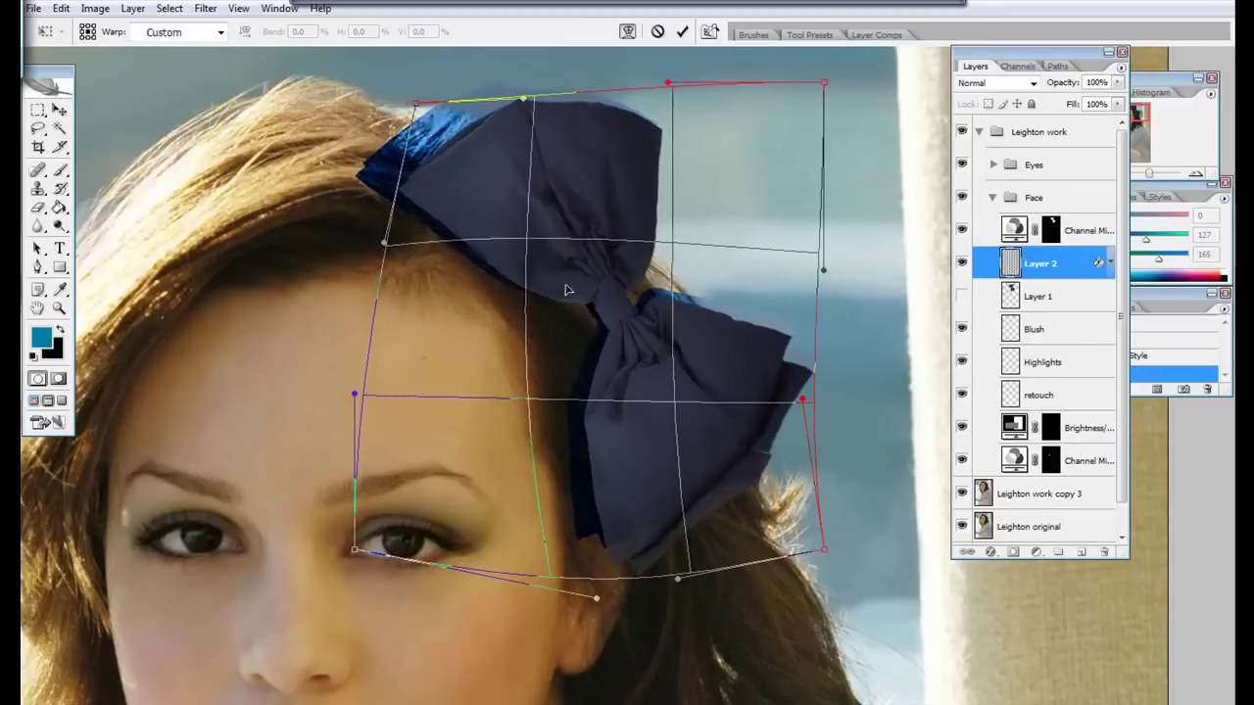
key("Return")
Step: Give the bow layer Inner Shadow and Color Overlay styles
double_click(1073, 263)
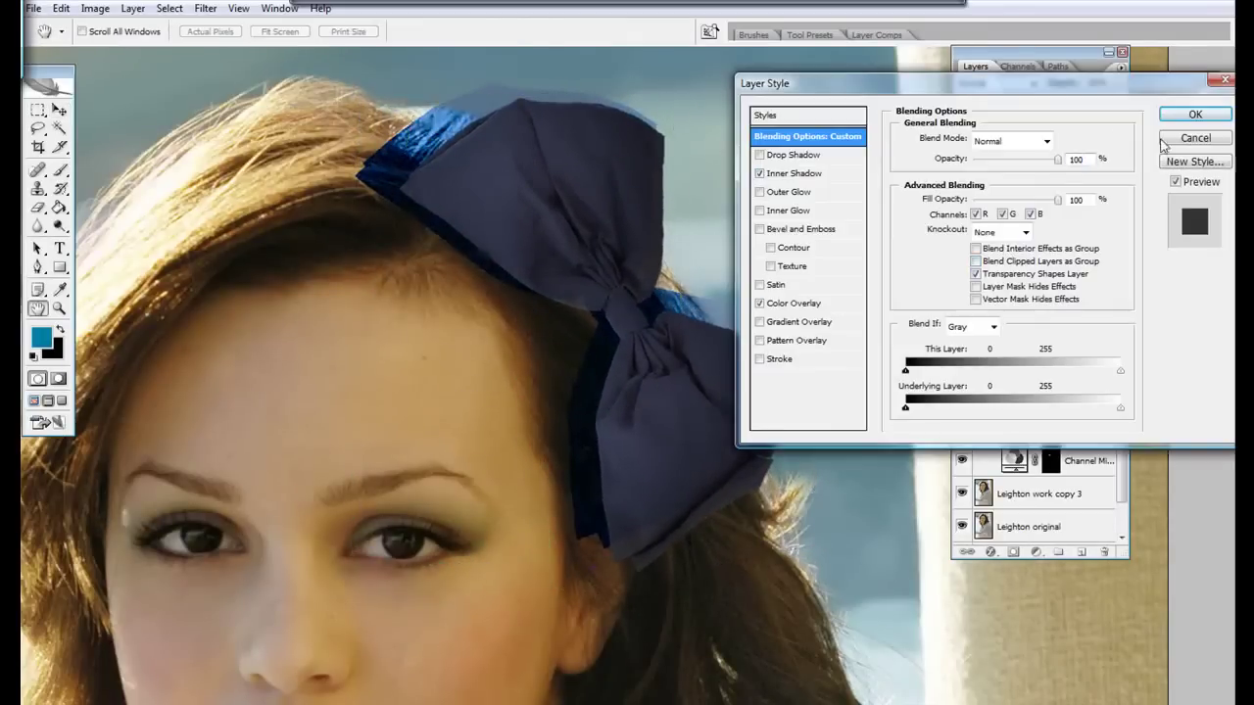
key("Escape")
left_click(1075, 233)
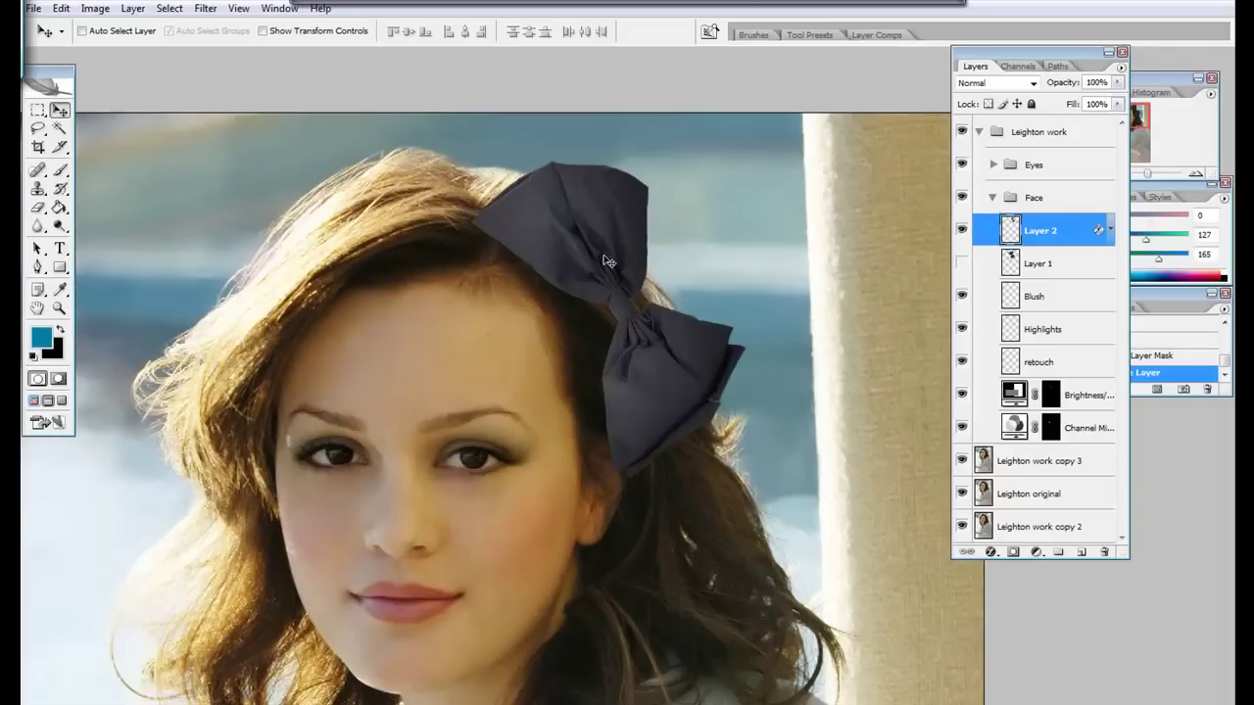
Step: Flip, rotate and shrink the bow with Free Transform and tuck it into the hair on the head
key("ctrl+t")
mouse_move(468, 158)
left_mouse_down()
mouse_move(923, 235)
mouse_move(617, 289)
mouse_move(627, 304)
left_mouse_up()
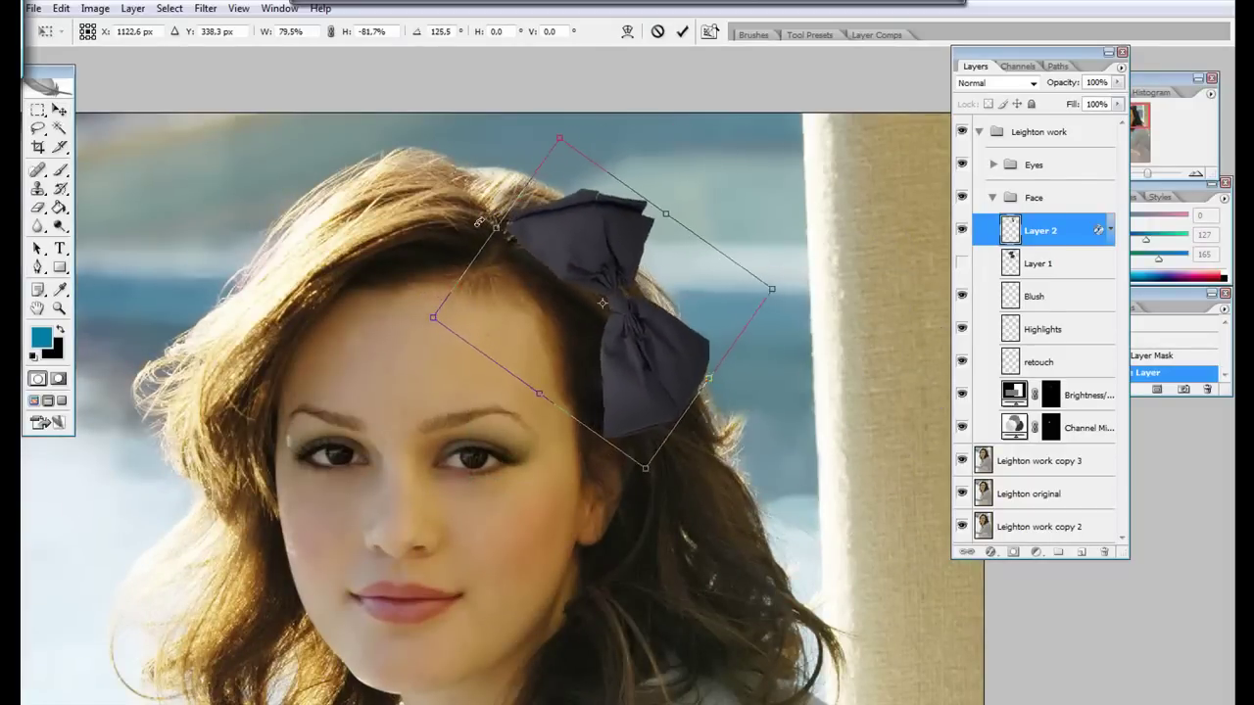
key("Return")
left_click_drag(518, 344, 518, 362)
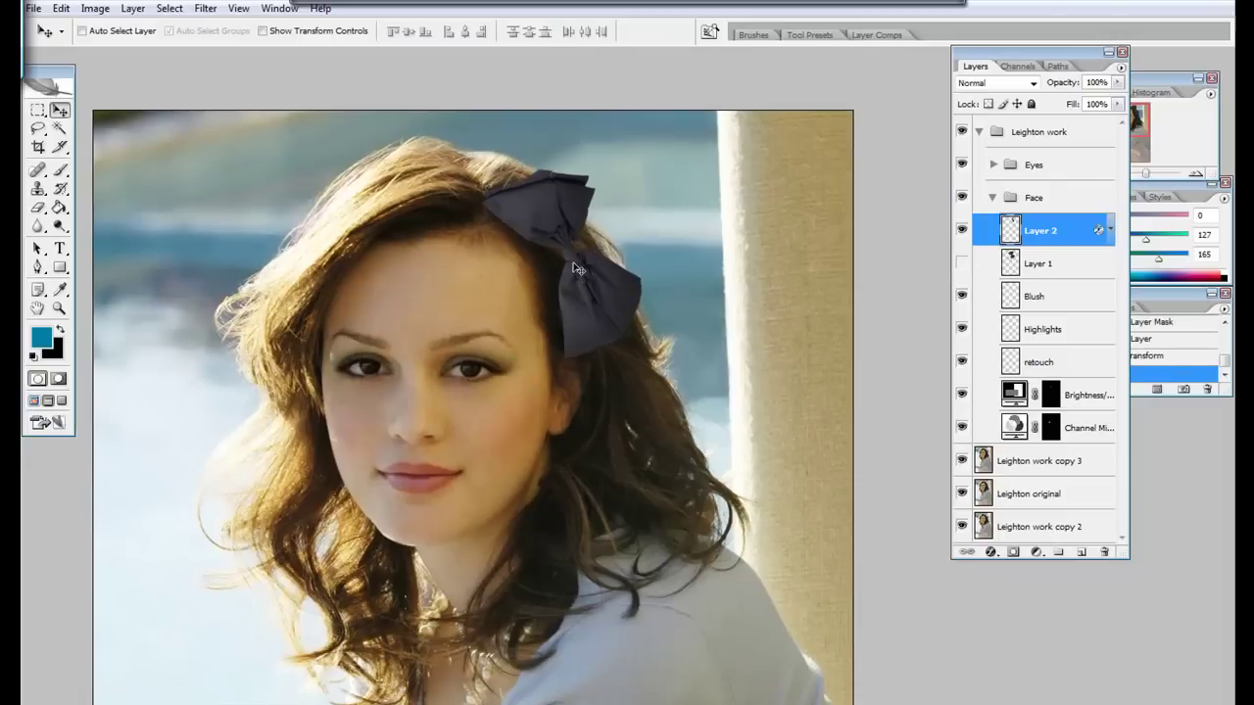
key("ctrl+t")
left_click_drag(481, 252, 459, 256)
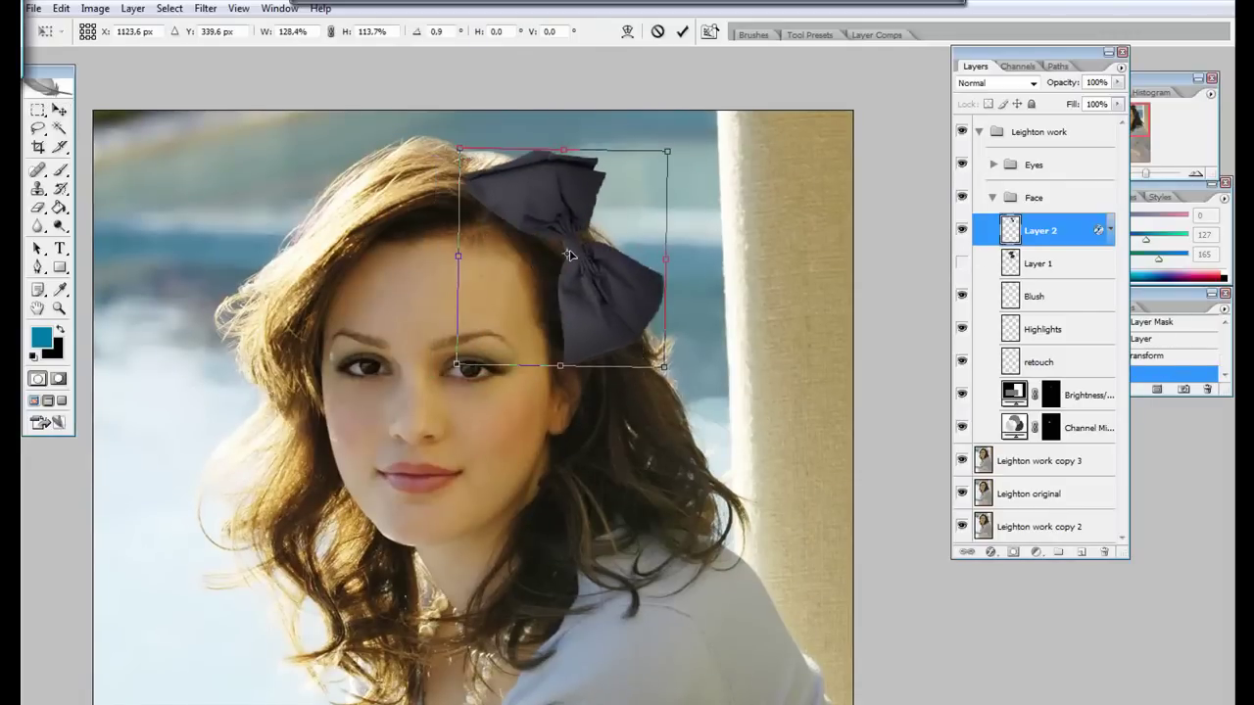
left_click_drag(569, 256, 561, 249)
key("Return")
left_click(1035, 551)
Step: Add a Channel Mixer adjustment layer and select just the bow with Magic Wand and Select Inverse
left_click(1088, 434)
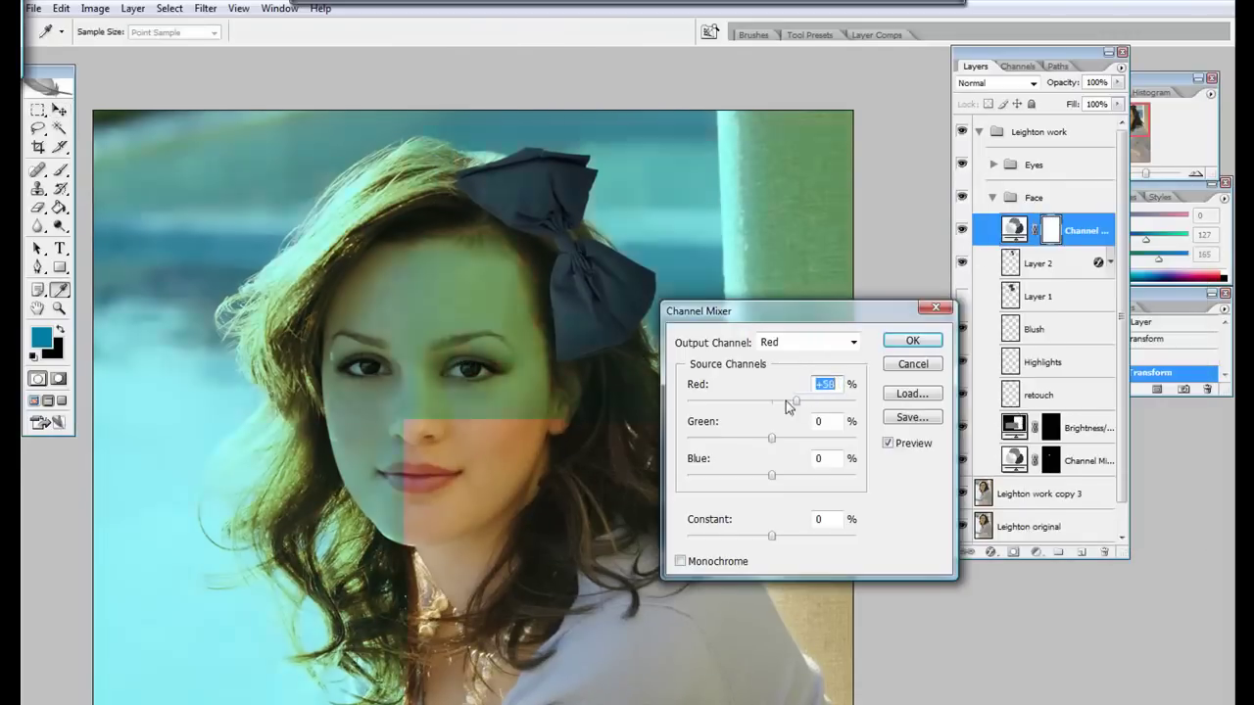
key("Return")
key("w")
left_click(167, 238)
key("ctrl+shift+i")
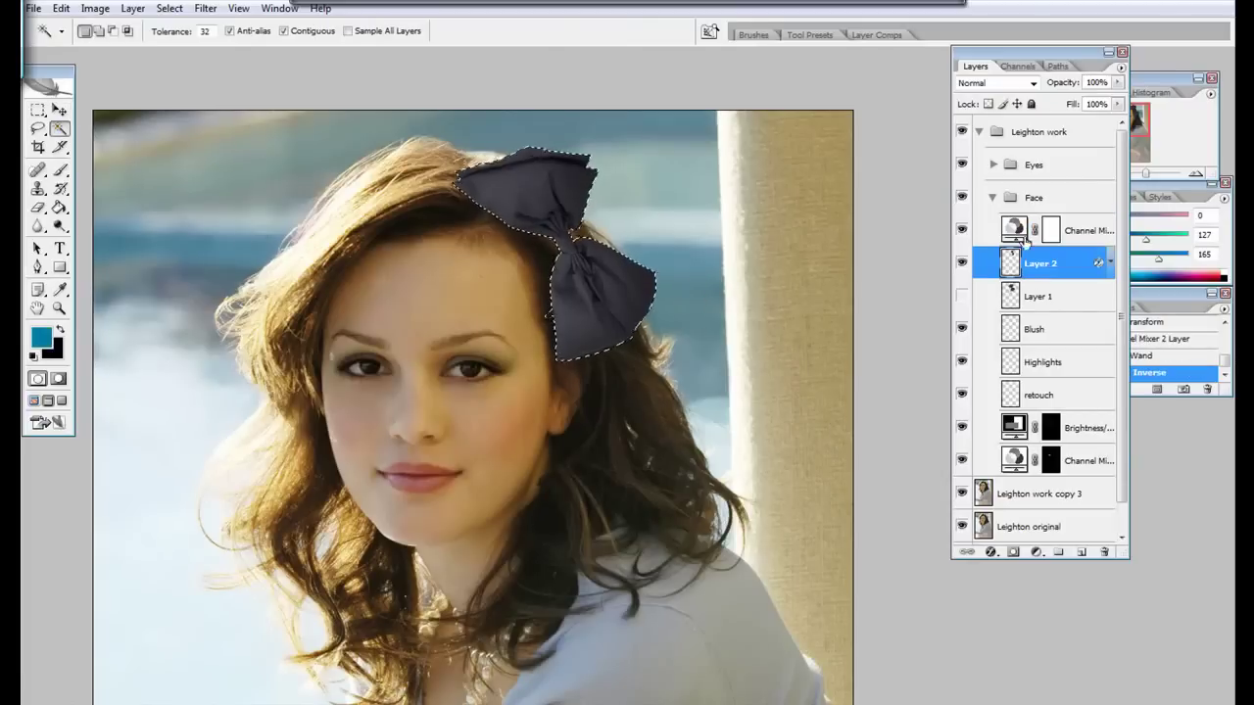
double_click(1014, 229)
key("Escape")
Step: Paint and fill the Channel Mixer mask so only the bow is affected, then deselect
key("b")
right_click(539, 195)
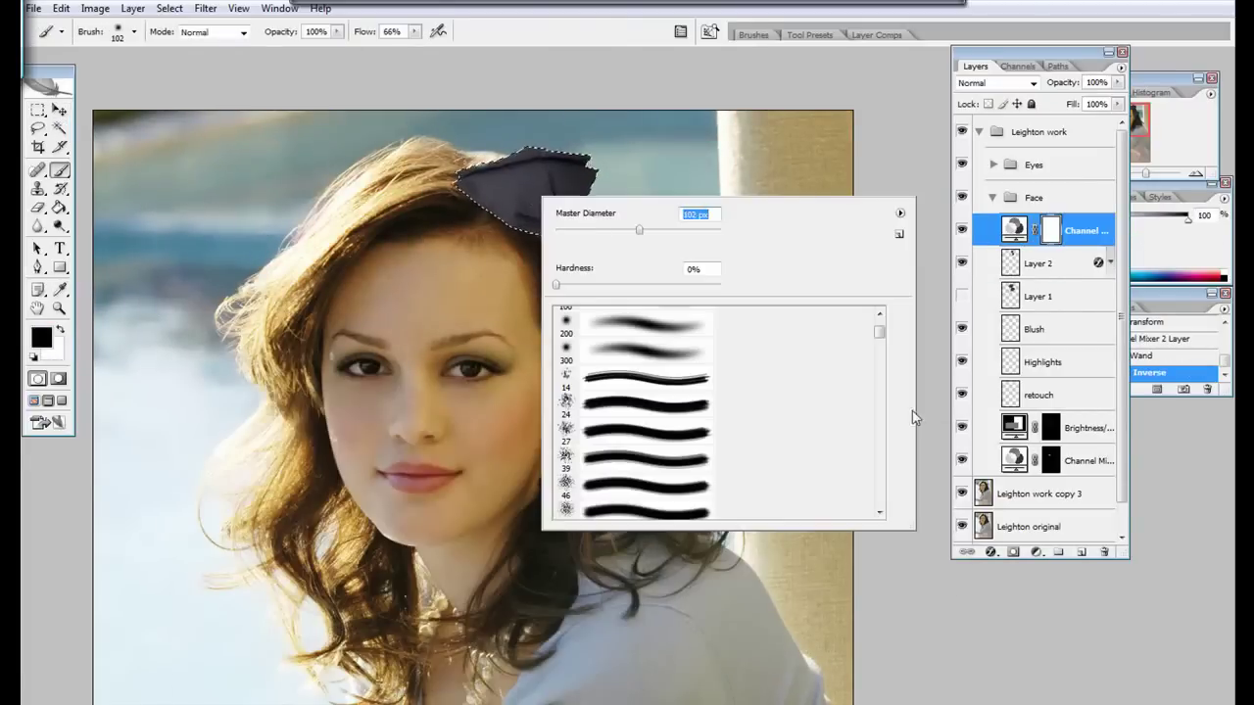
key("Return")
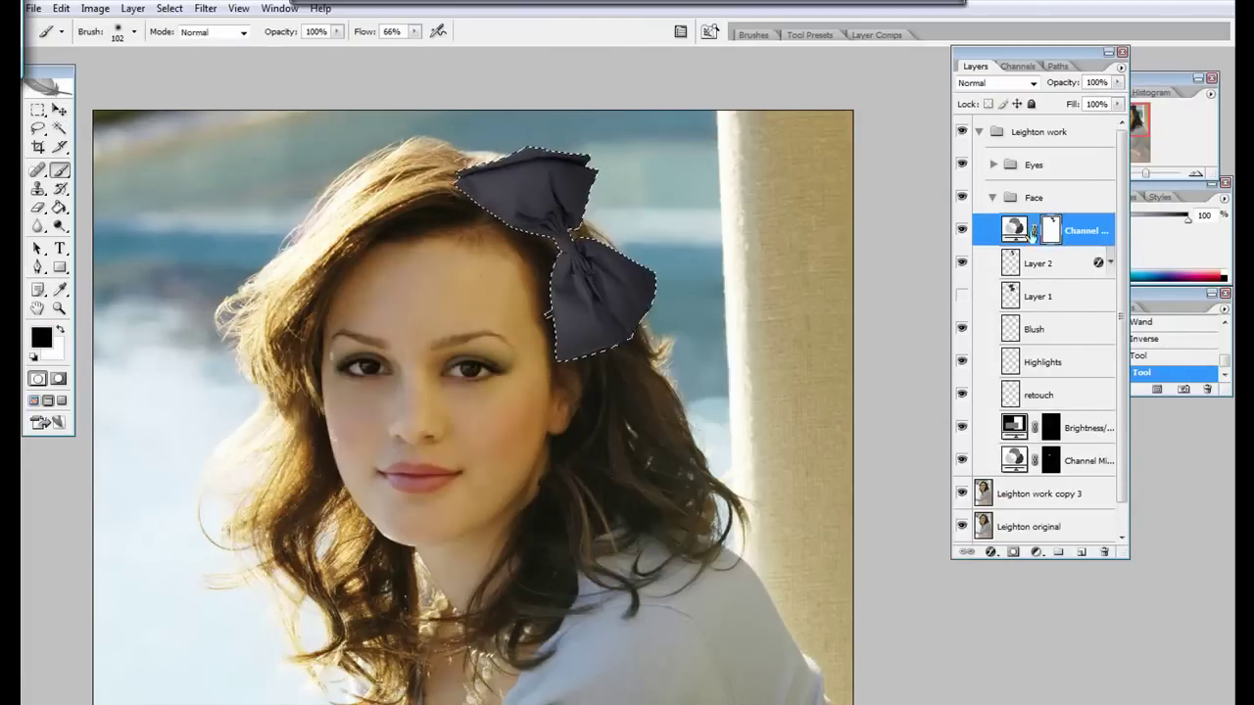
double_click(1014, 229)
left_click(910, 363)
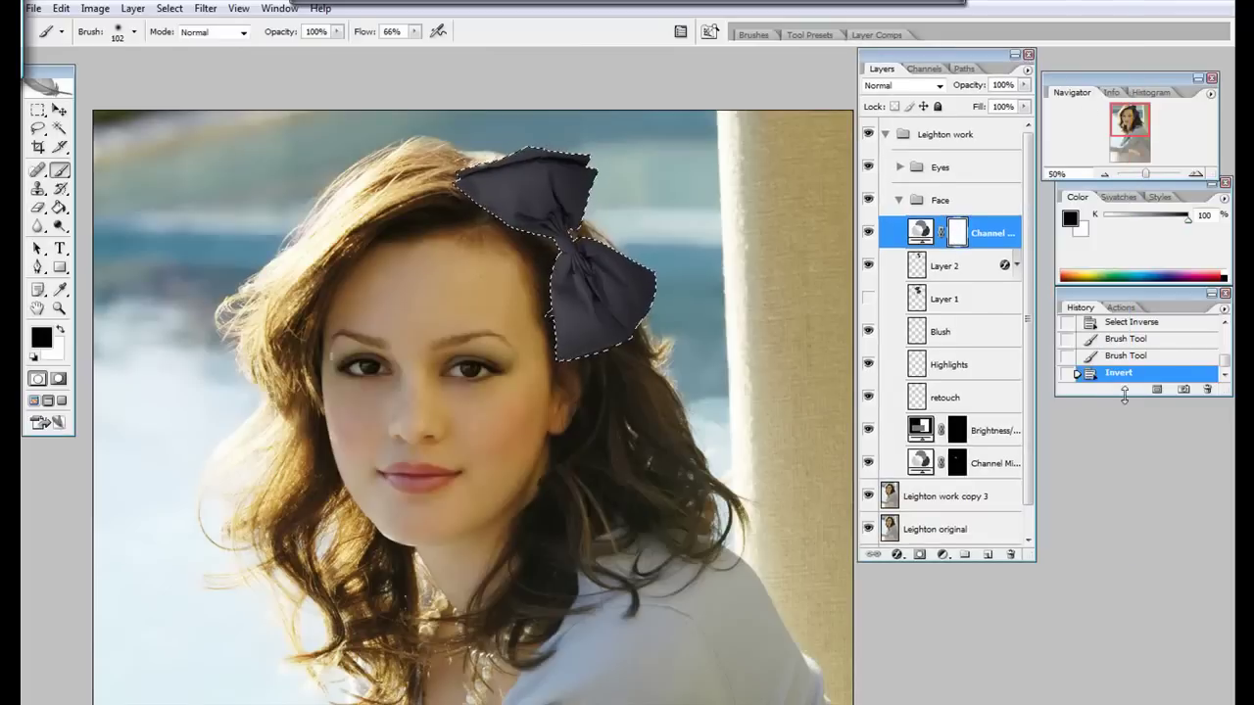
left_click_drag(1124, 392, 1124, 425)
double_click(920, 232)
key("Escape")
key("g")
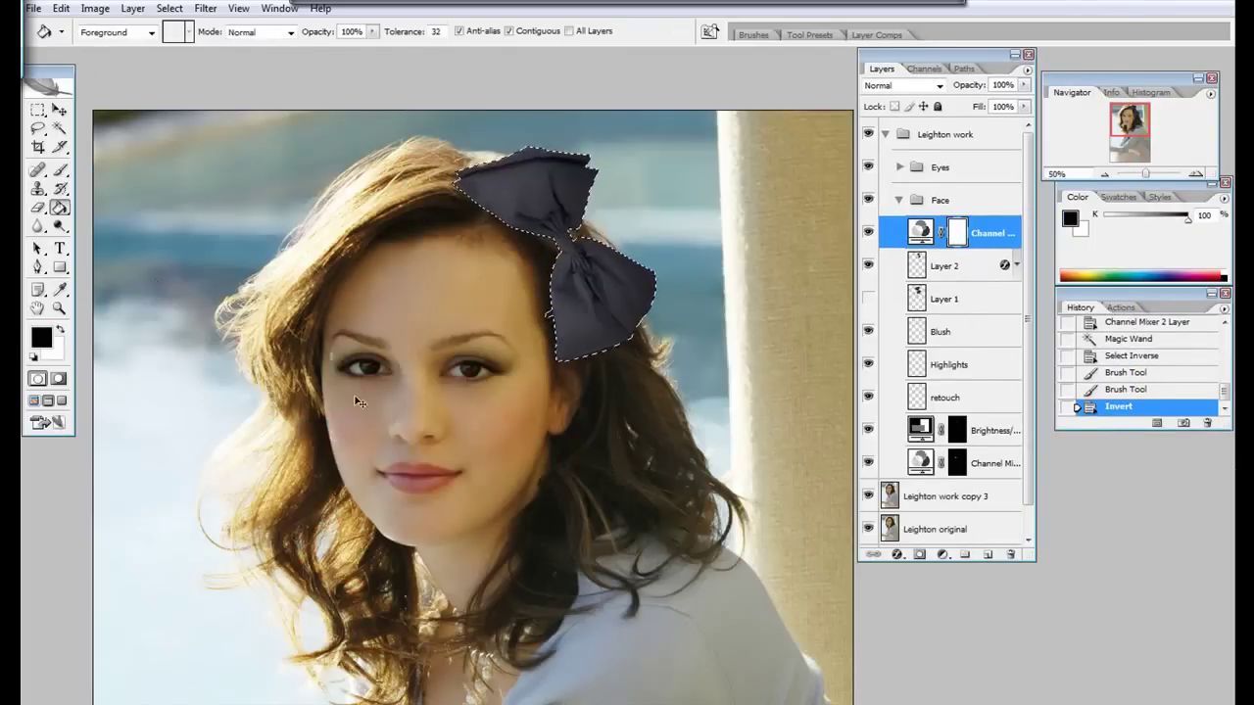
key("ctrl+d")
Step: Set the Channel Mixer to Red -6, Green -10 and Blue +120 to turn the bow purple
double_click(921, 232)
left_click_drag(771, 437, 767, 438)
left_click_drag(813, 401, 769, 401)
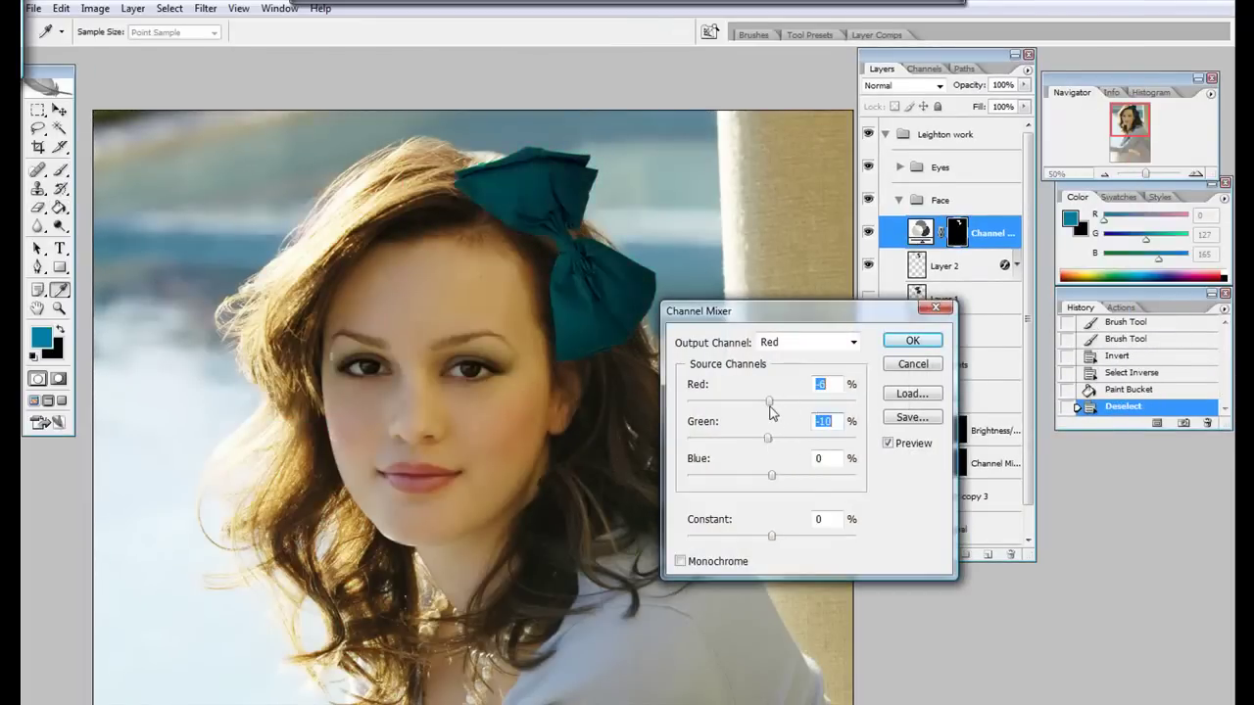
left_click_drag(772, 475, 822, 475)
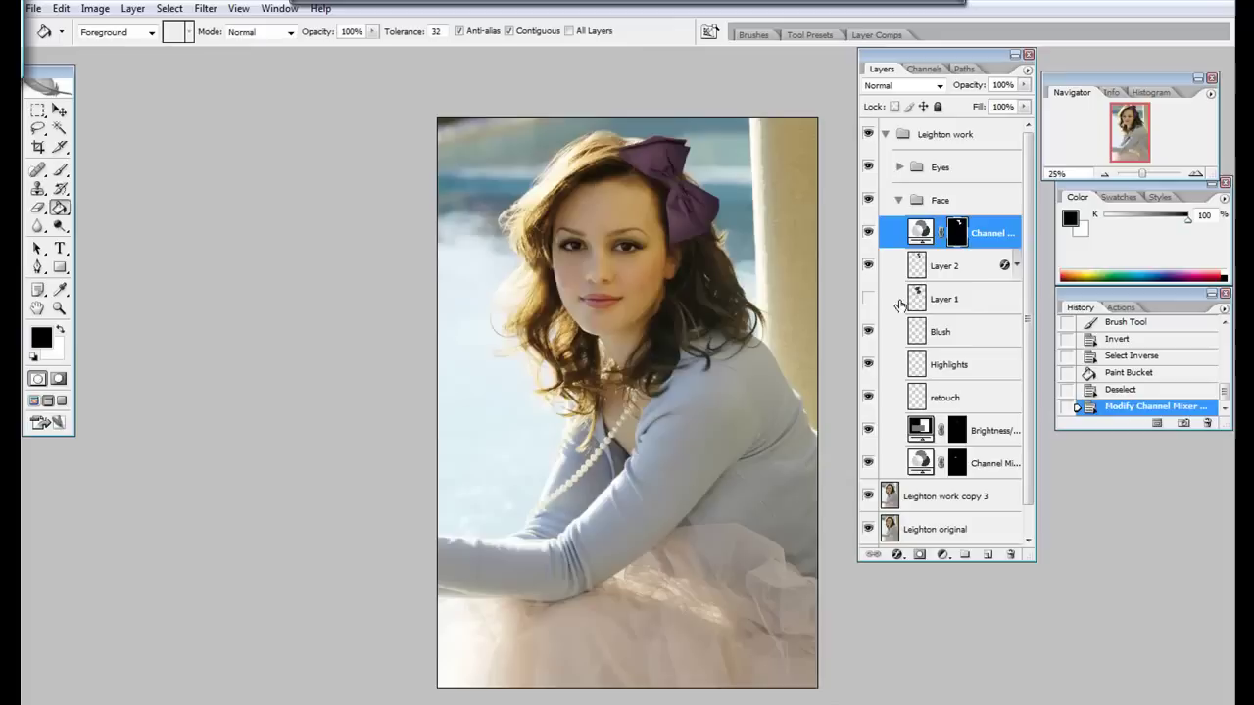
left_click(945, 265)
Step: Compare the bow with its effects toggled, then show and select the grey bow-and-headband Layer 1
left_click(1015, 265)
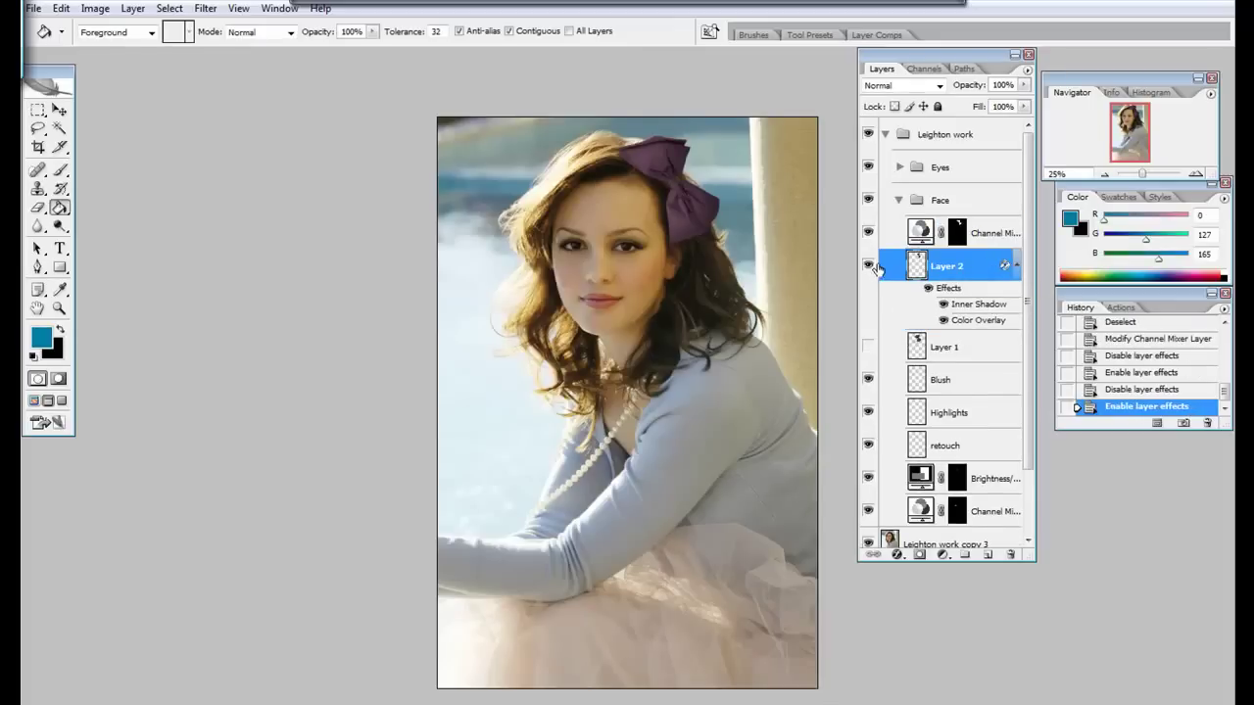
left_click(989, 233)
key("ctrl+plus")
key("ctrl+plus")
key("ctrl+plus")
left_click(1015, 265)
left_click(867, 297)
left_click(945, 298)
Step: Move the grey bow-and-headband layer over the face and raise it above the face groups
key("v")
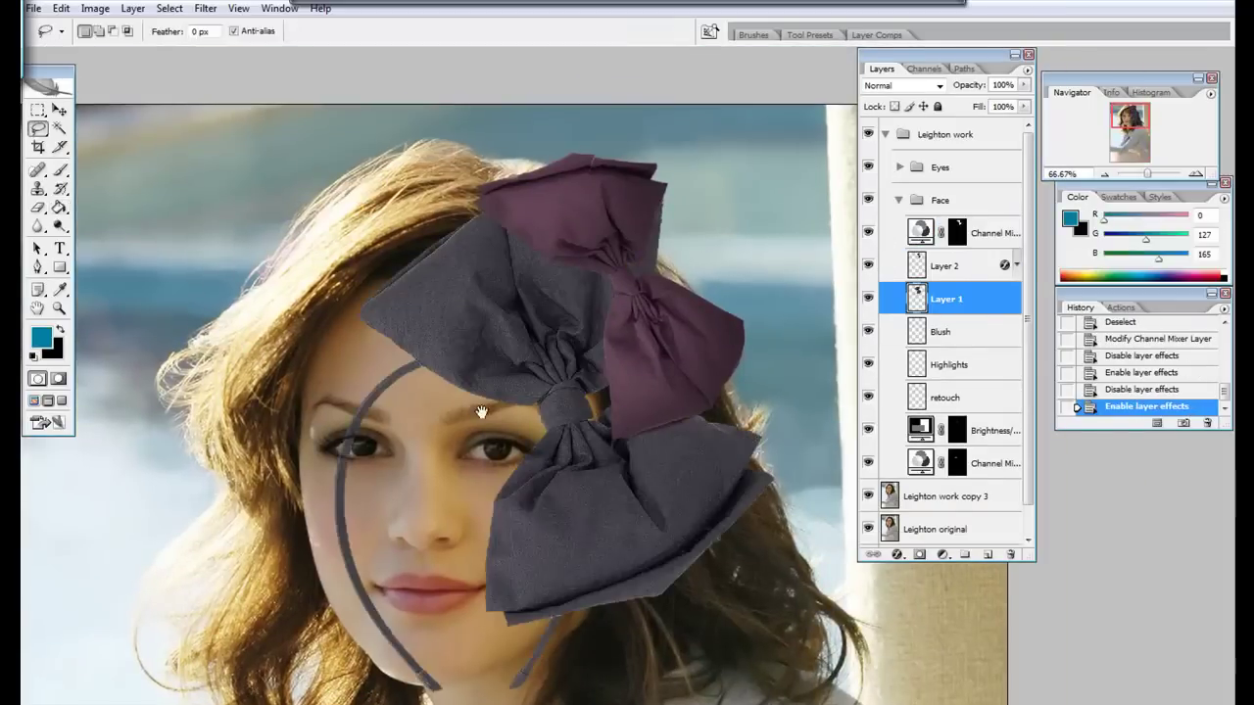
left_click_drag(490, 412, 330, 433)
key("ctrl+plus")
key("ctrl+plus")
key("ctrl+shift+bracketright")
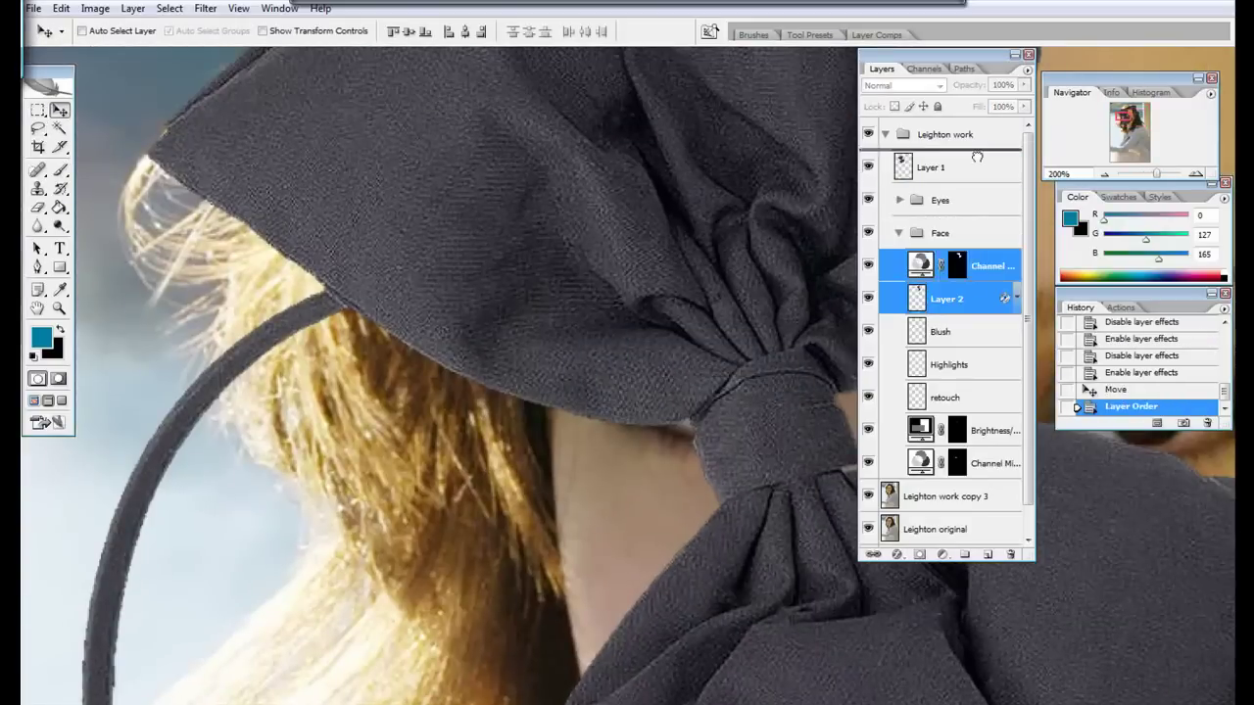
key("ctrl+shift+bracketright")
Step: Delete the grey bow using a Pen path selection, keeping only the headband
key("l")
left_click_drag(440, 555, 440, 555)
key("ctrl+d")
key("ctrl+minus")
key("ctrl+minus")
key("p")
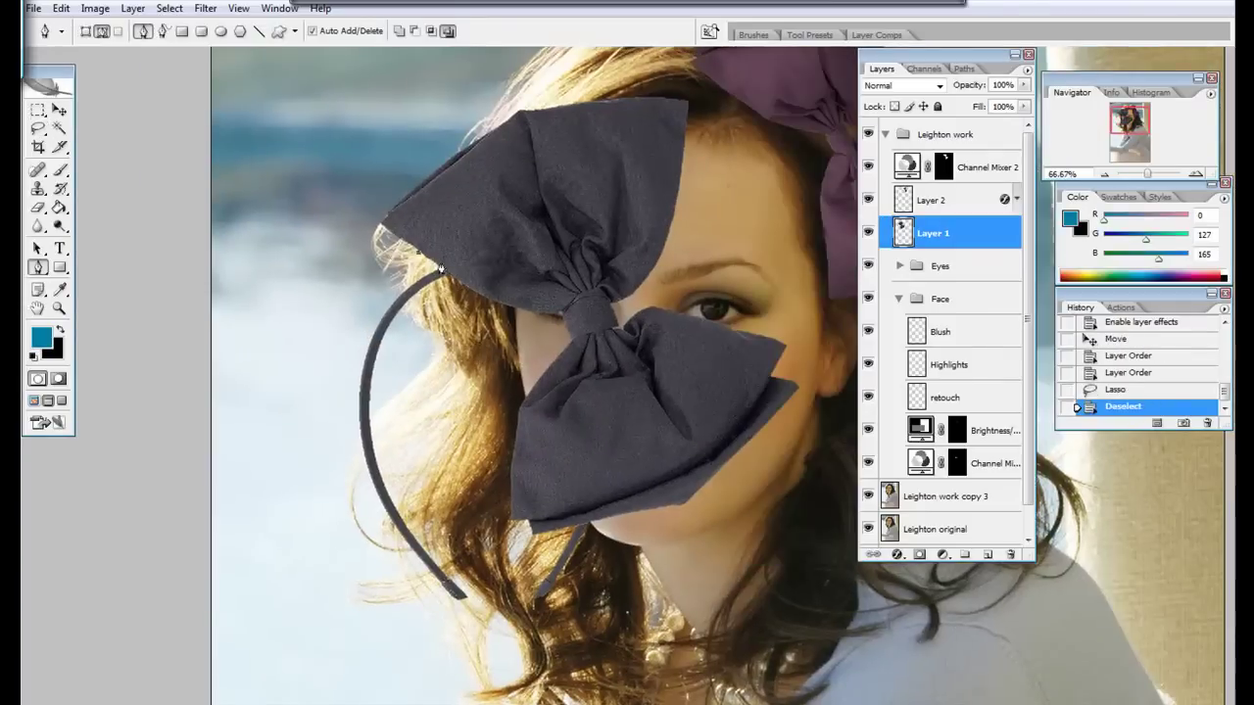
right_click(582, 279)
left_click(646, 338)
key("Return")
key("Delete")
key("ctrl+d")
Step: Rotate the headband with Free Transform so it lies across the head
left_click(278, 431)
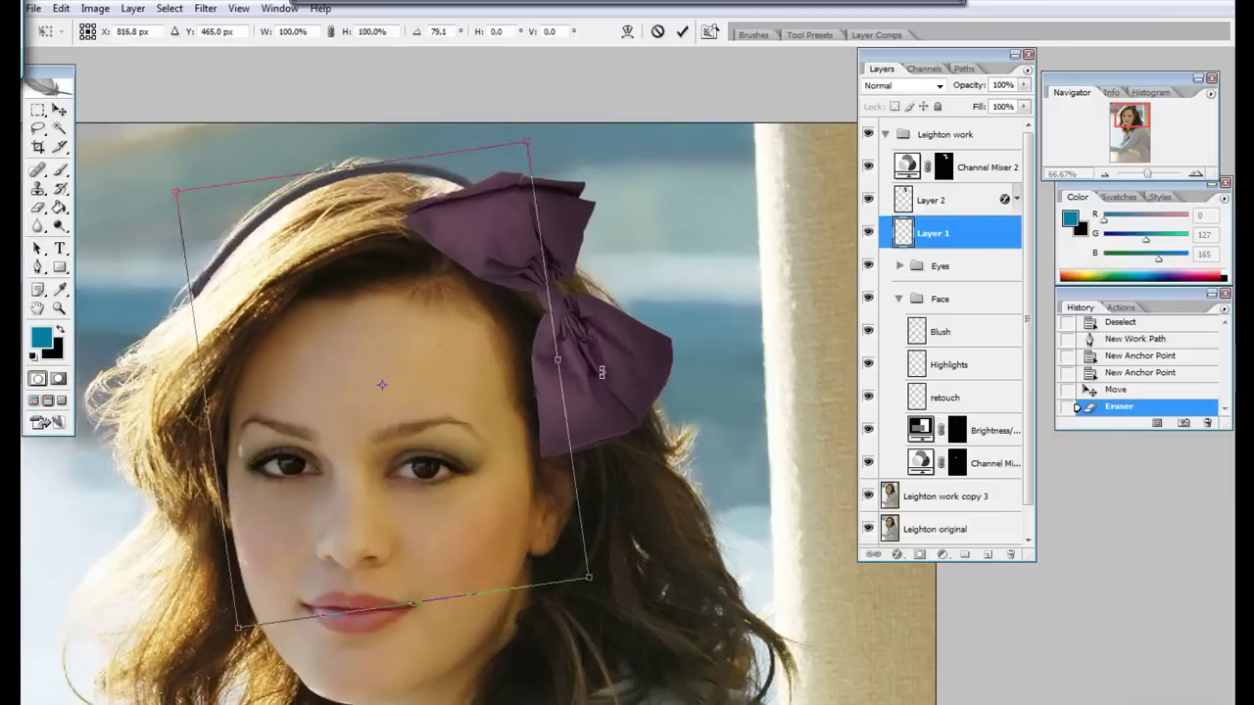
left_click_drag(601, 372, 420, 375)
key("Return")
key("ctrl+plus")
key("ctrl+plus")
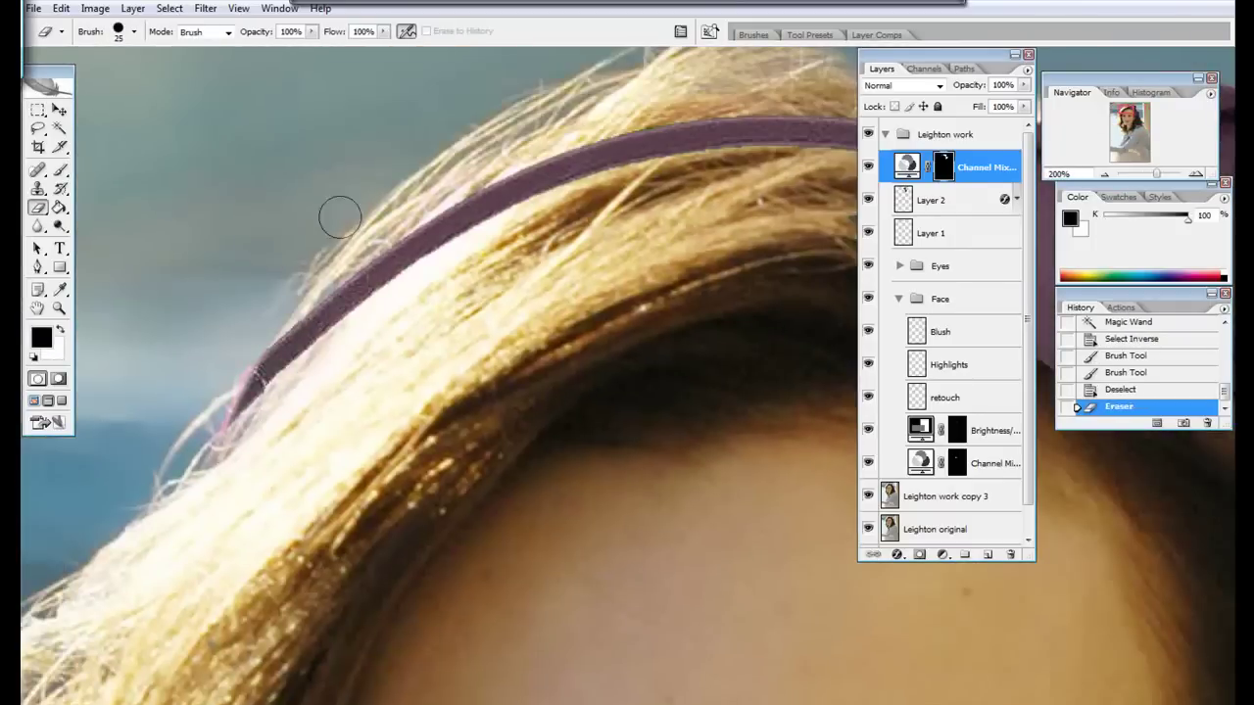
Step: Erase the headband where hair falls over it and add a faint, spread drop shadow
key("x")
mouse_move(293, 275)
left_mouse_down()
mouse_move(235, 391)
mouse_move(250, 323)
left_mouse_up()
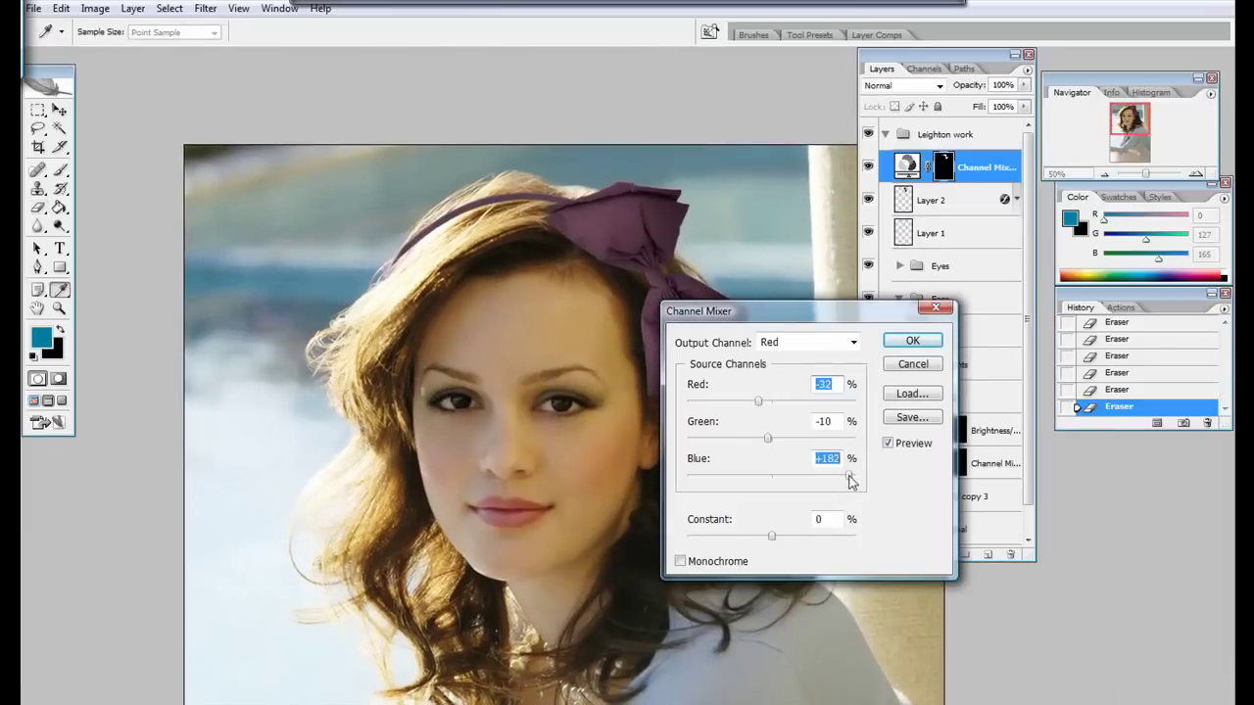
double_click(905, 238)
left_click_drag(964, 249, 960, 210)
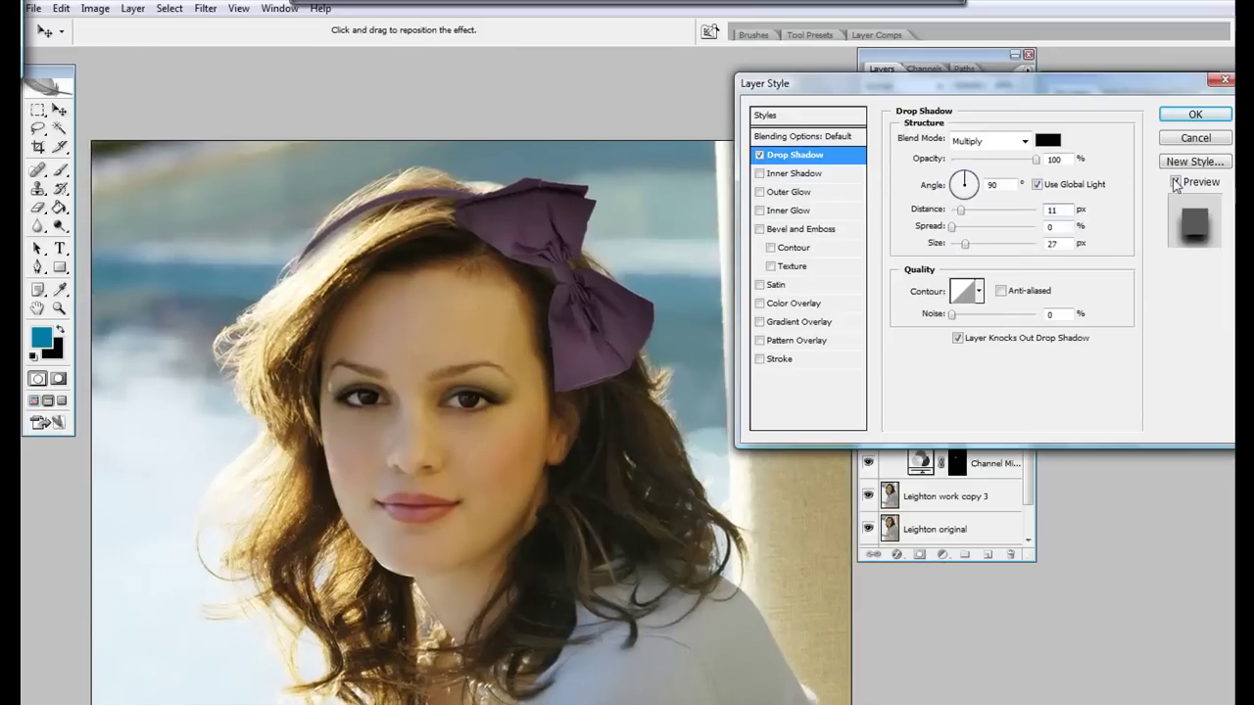
left_click_drag(1035, 159, 970, 160)
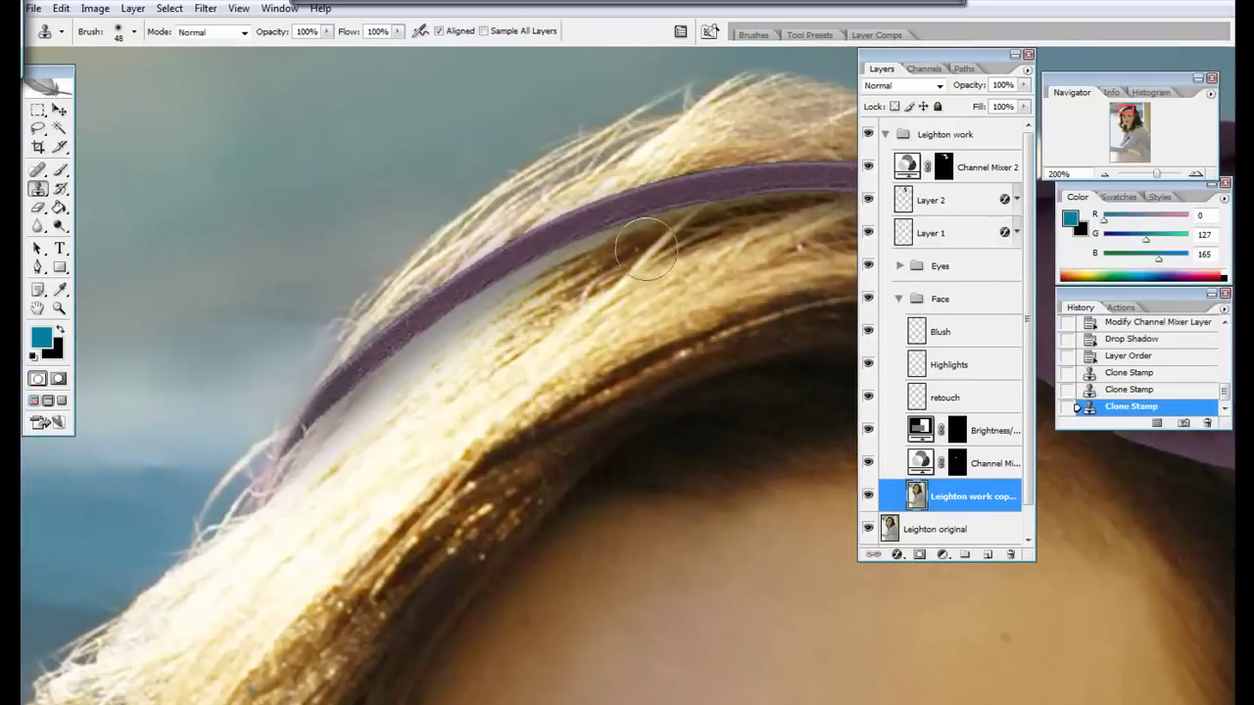
Step: Try cloning and healing hair below the band, then undo those strokes
left_click_drag(638, 302, 382, 402)
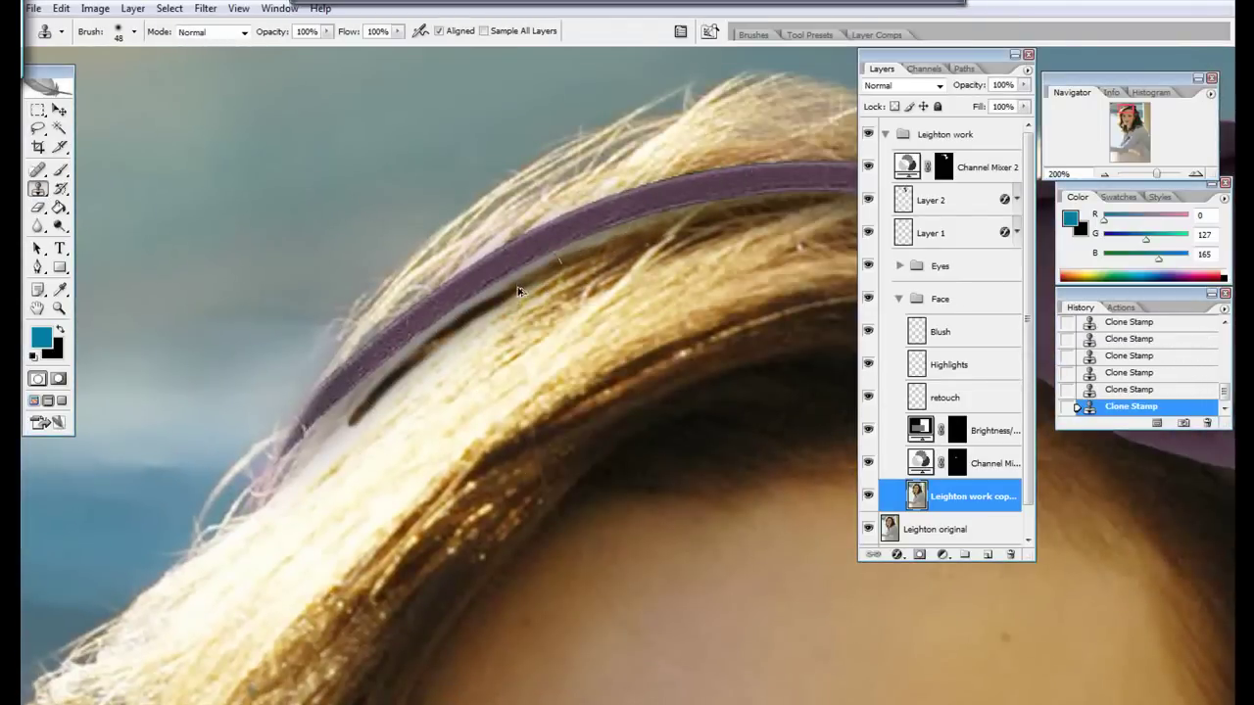
left_click(1122, 389)
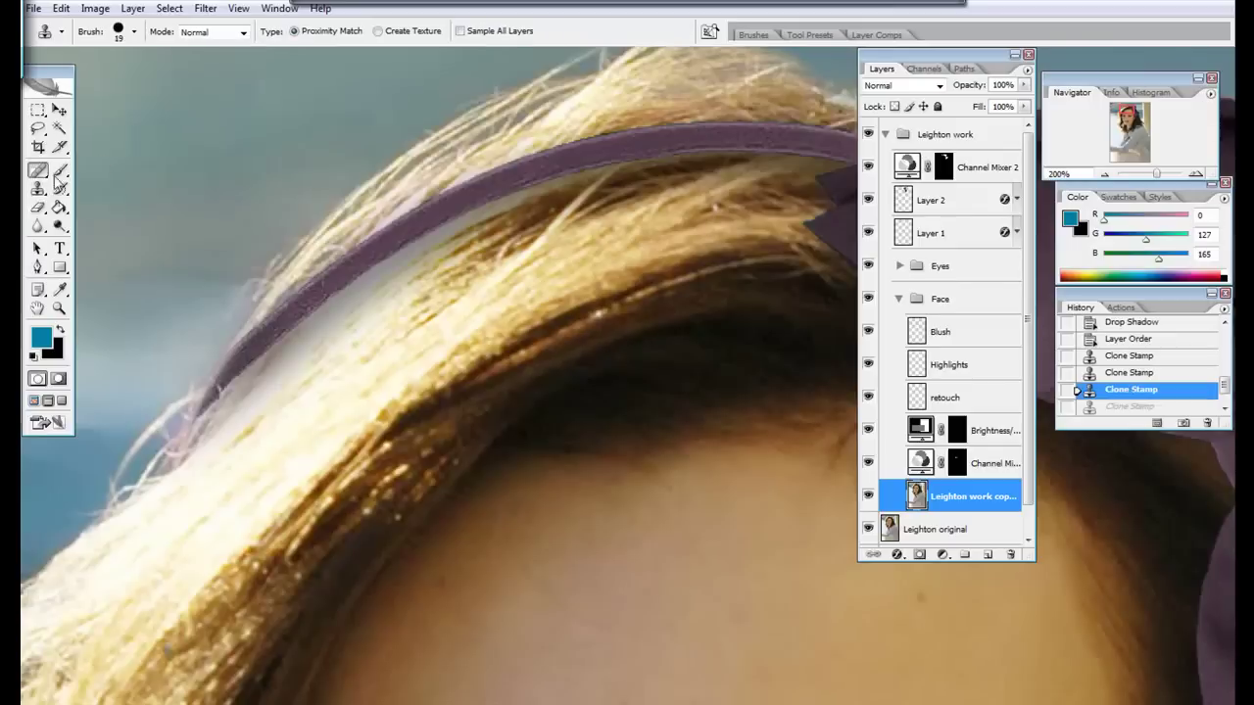
left_click(98, 182)
left_click(564, 288, "alt")
left_click(502, 216)
right_click(545, 246)
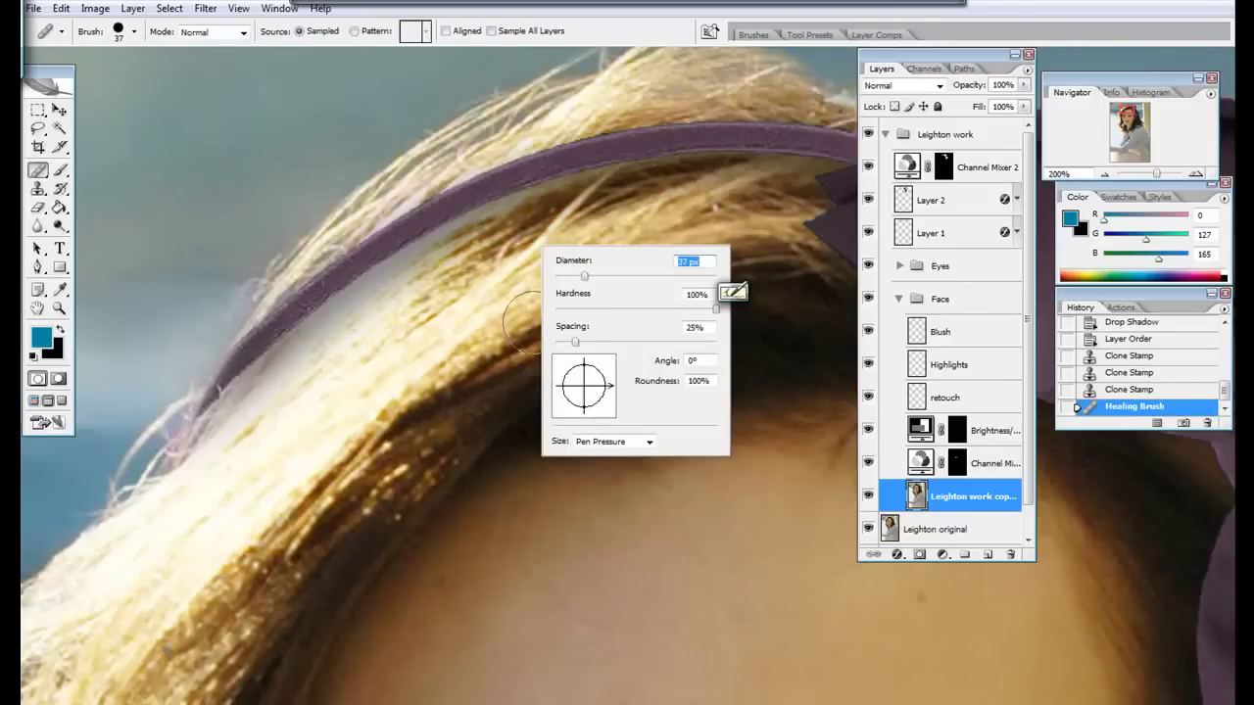
left_click(400, 270)
left_click(1126, 321)
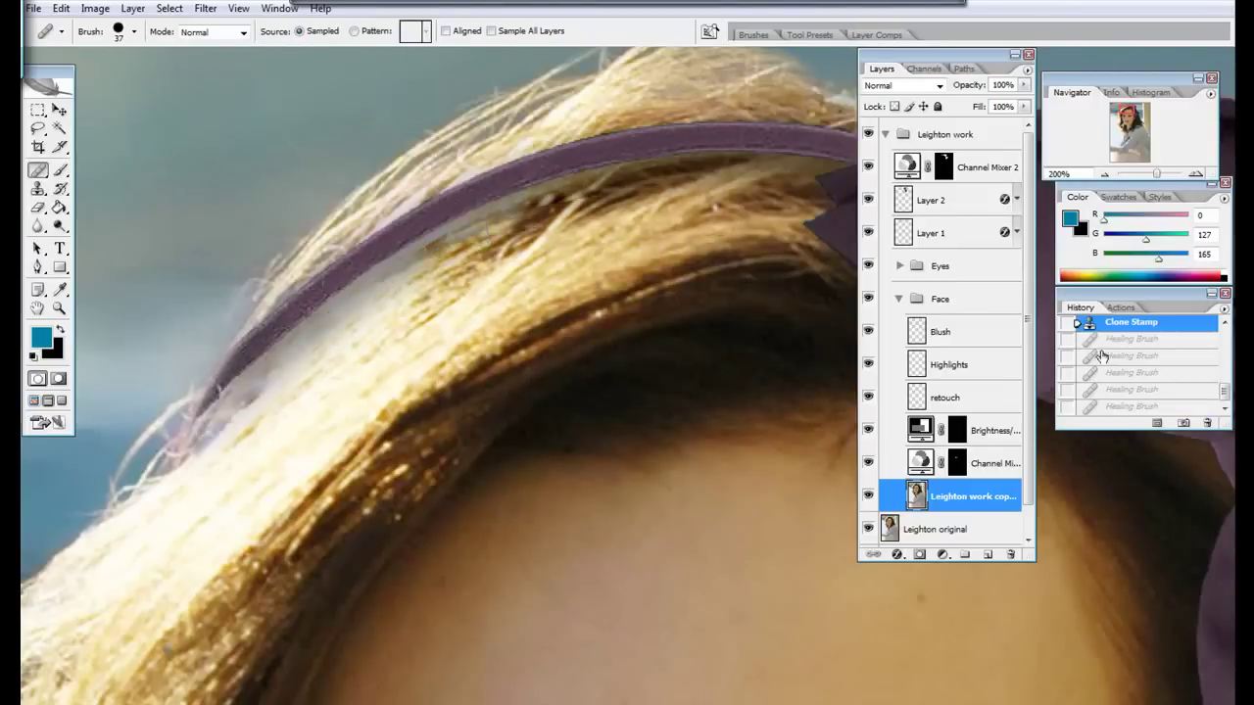
left_click(38, 188)
Step: Clone hair strands over the band's lower edge with a size 28 Clone Stamp
left_click(117, 185)
right_click(702, 262)
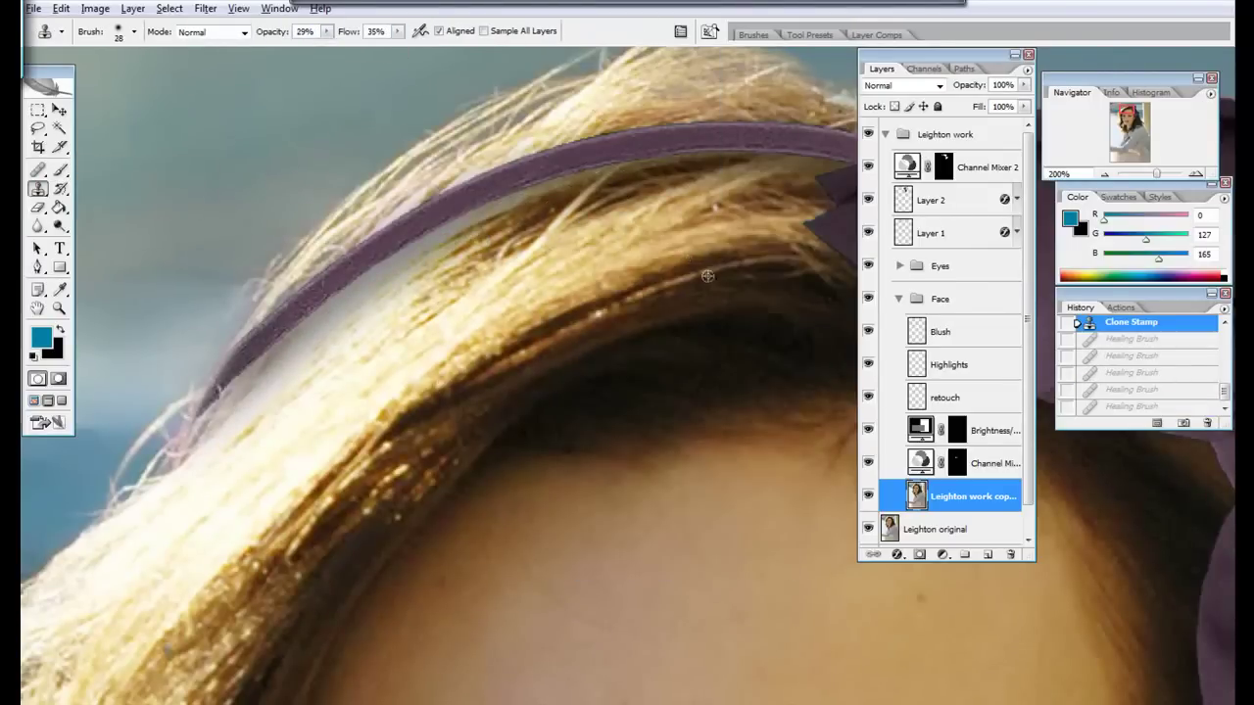
left_click_drag(490, 216, 294, 372)
left_click_drag(441, 254, 244, 412)
key("ctrl+minus")
key("ctrl+minus")
key("ctrl+minus")
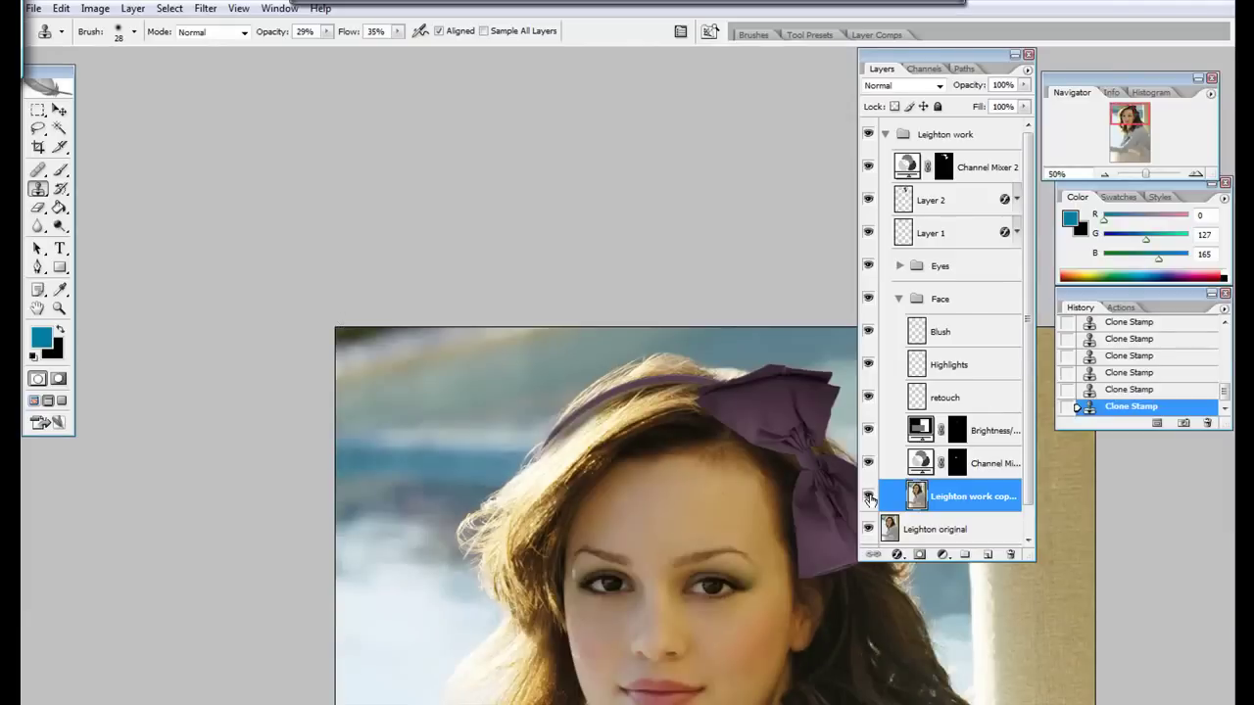
Step: Duplicate the photo layer above Leighton original, then delete the copy
key("ctrl+j")
left_click_drag(920, 529, 892, 504)
key("ctrl+plus")
key("ctrl+plus")
key("ctrl+plus")
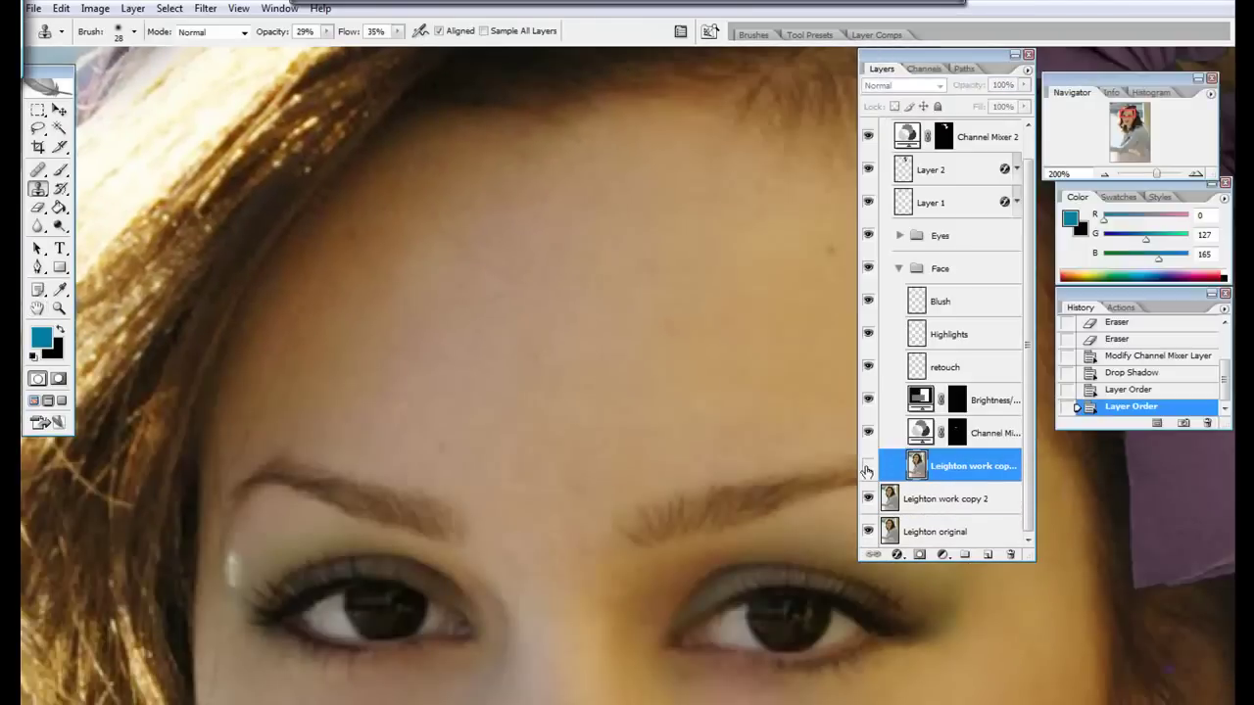
left_click(1011, 554)
left_click(593, 263)
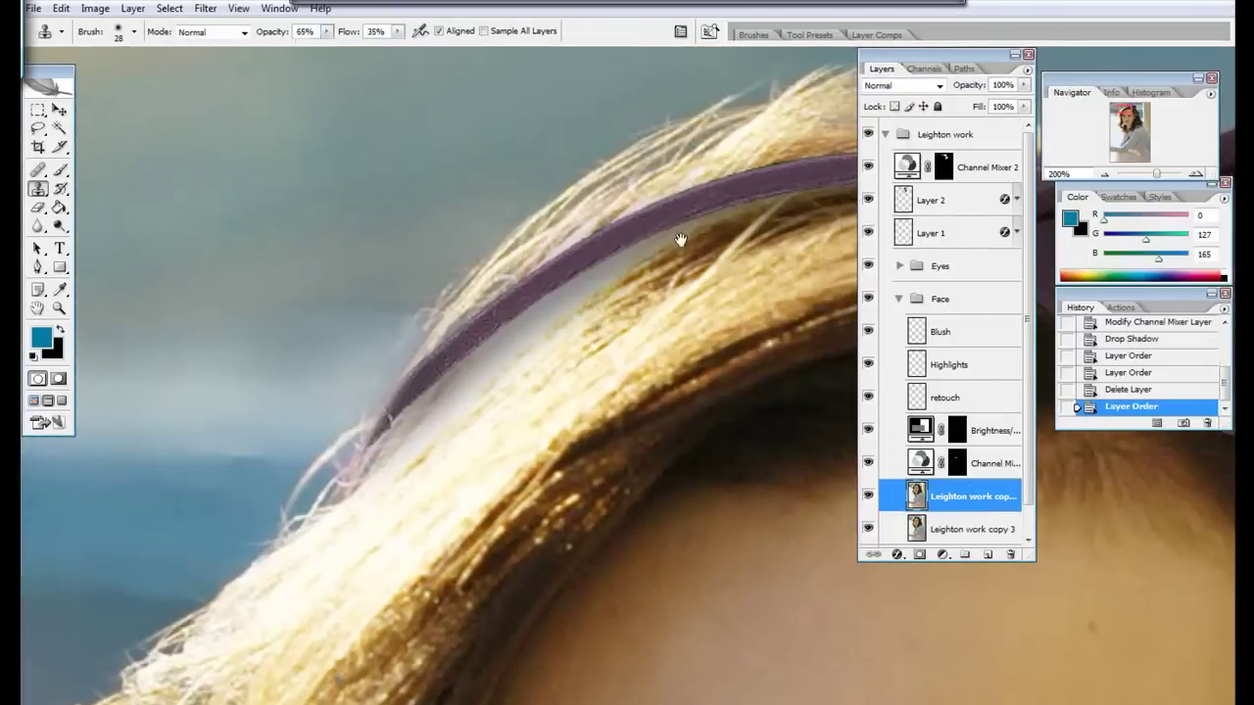
Step: Clone more hair strands along the headband edge, redoing one stroke
mouse_move(679, 239)
left_mouse_down()
mouse_move(607, 225)
mouse_move(323, 431)
left_mouse_up()
left_click_drag(431, 304, 294, 450)
key("ctrl+z")
key("ctrl+minus")
key("c")
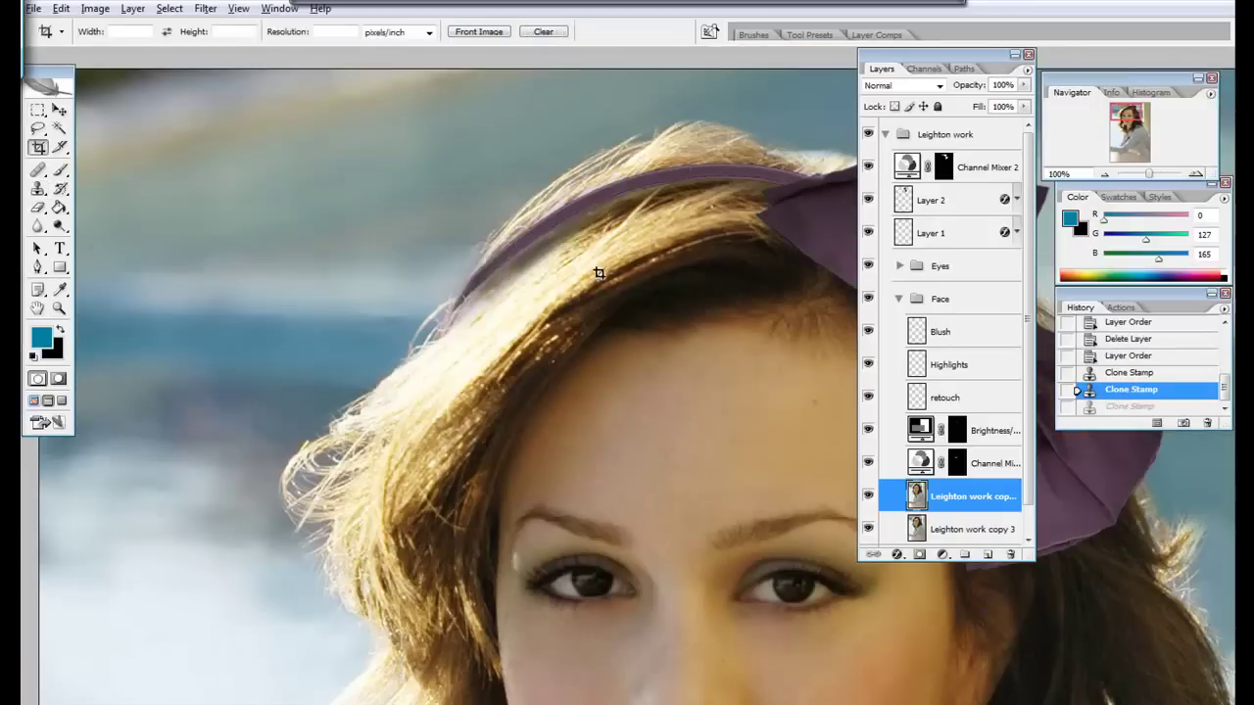
key("s")
key("ctrl+plus")
key("ctrl+plus")
left_click_drag(532, 218, 568, 366)
Step: Paint dark shading along the headband and delete the extra photo copy layer
key("b")
right_click(616, 224)
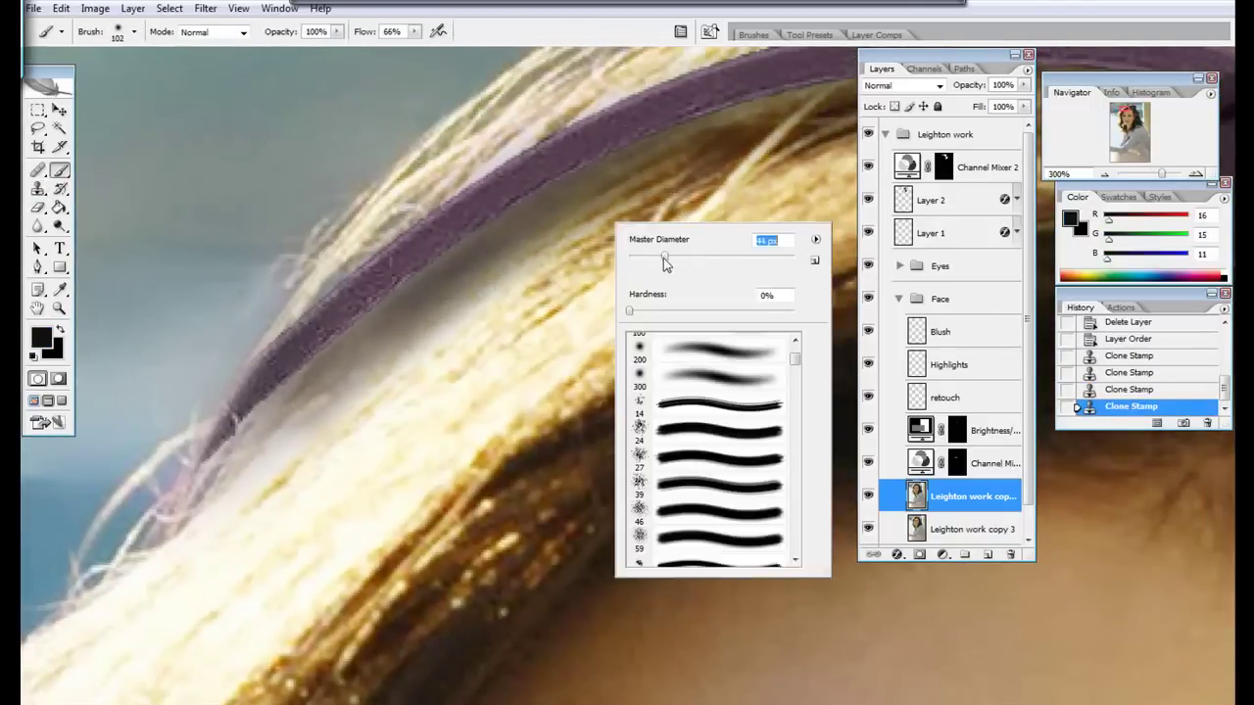
left_click_drag(664, 262, 636, 262)
left_click_drag(244, 461, 294, 333)
key("ctrl+minus")
key("ctrl+minus")
key("ctrl+minus")
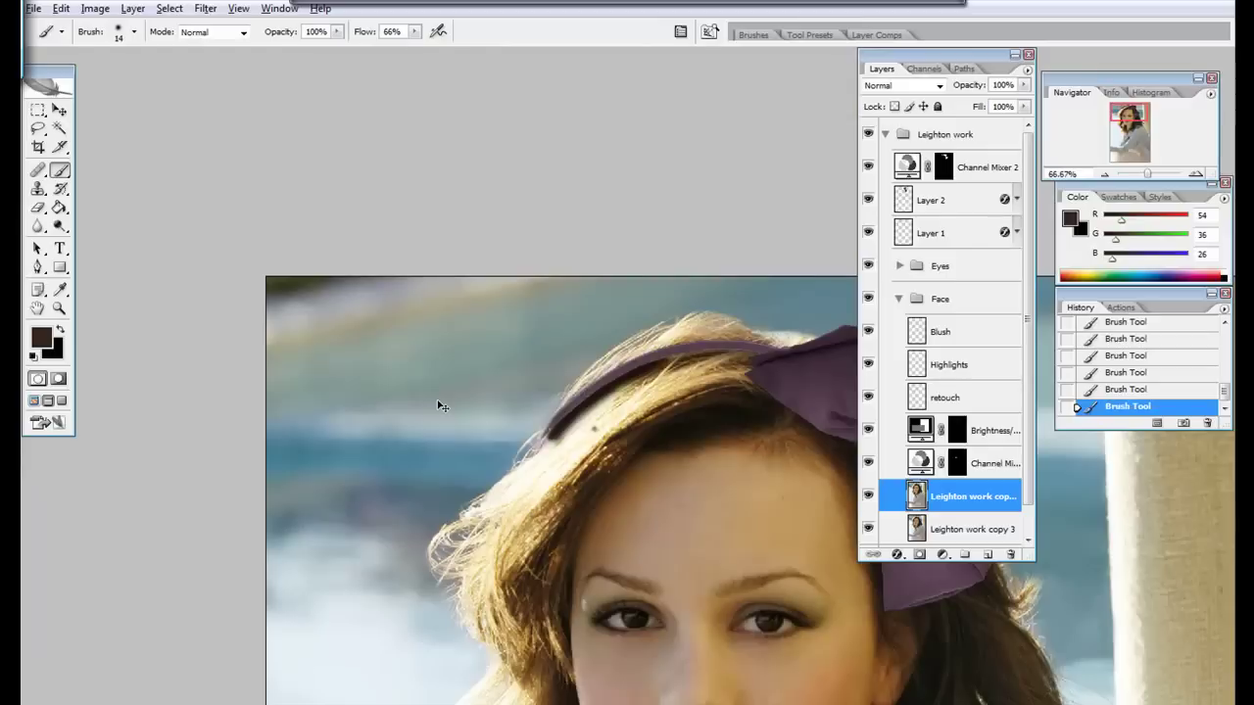
key("ctrl+plus")
key("ctrl+plus")
left_click(1011, 554)
left_click(599, 266)
Step: Give the headband layer a drop shadow with a newly picked shadow colour
double_click(979, 496)
left_click(795, 154)
left_click(1047, 140)
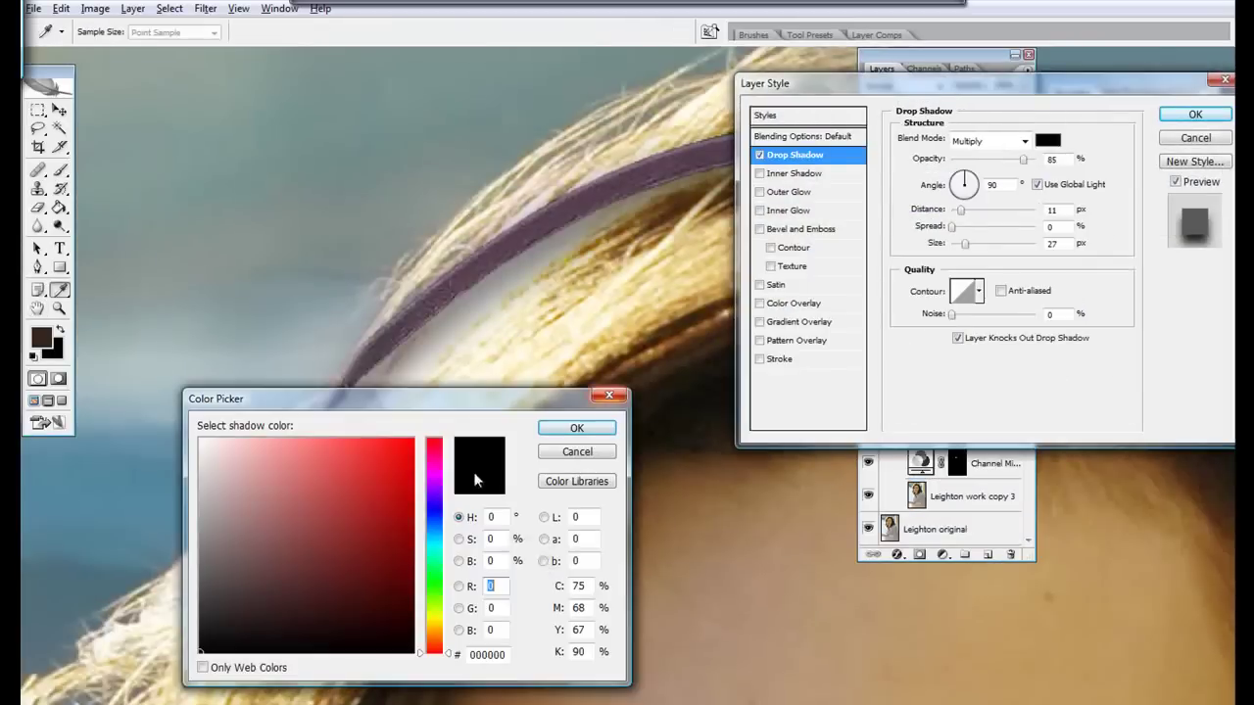
left_click(389, 616)
left_click(577, 428)
left_click(1195, 114)
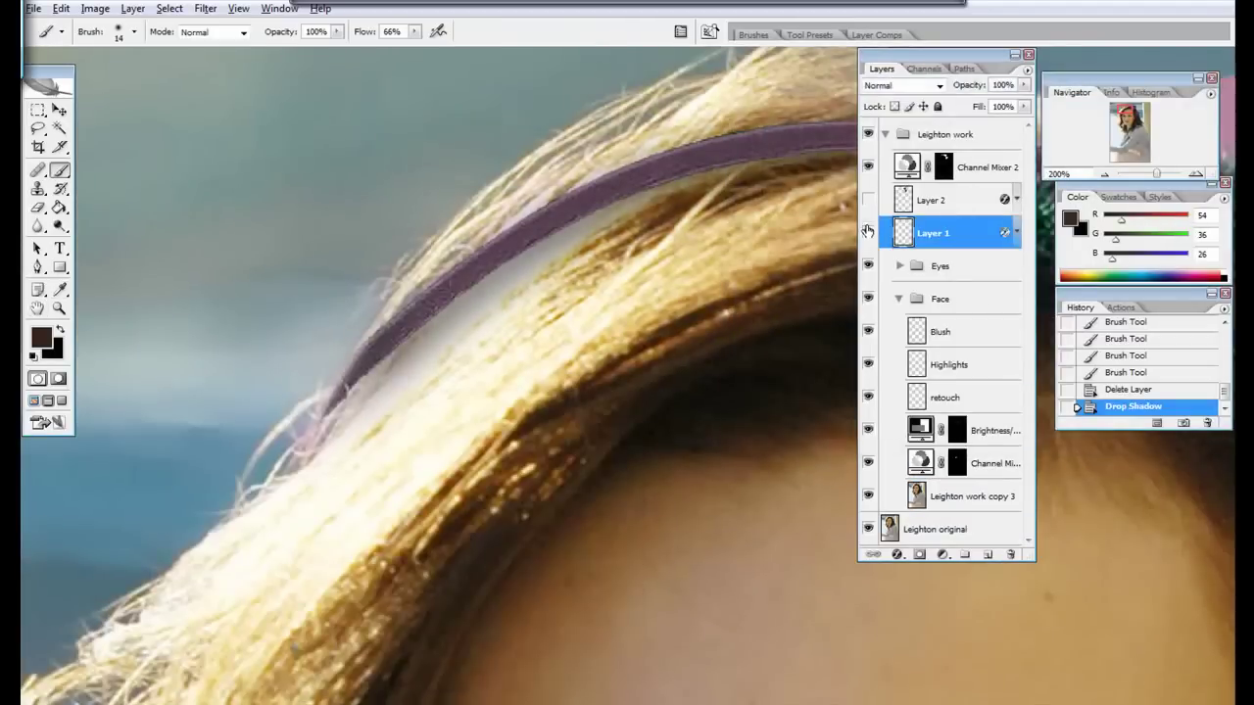
Step: Show Layer 2 again and nudge the headband into place on the hair
left_click(867, 199)
left_click(60, 110)
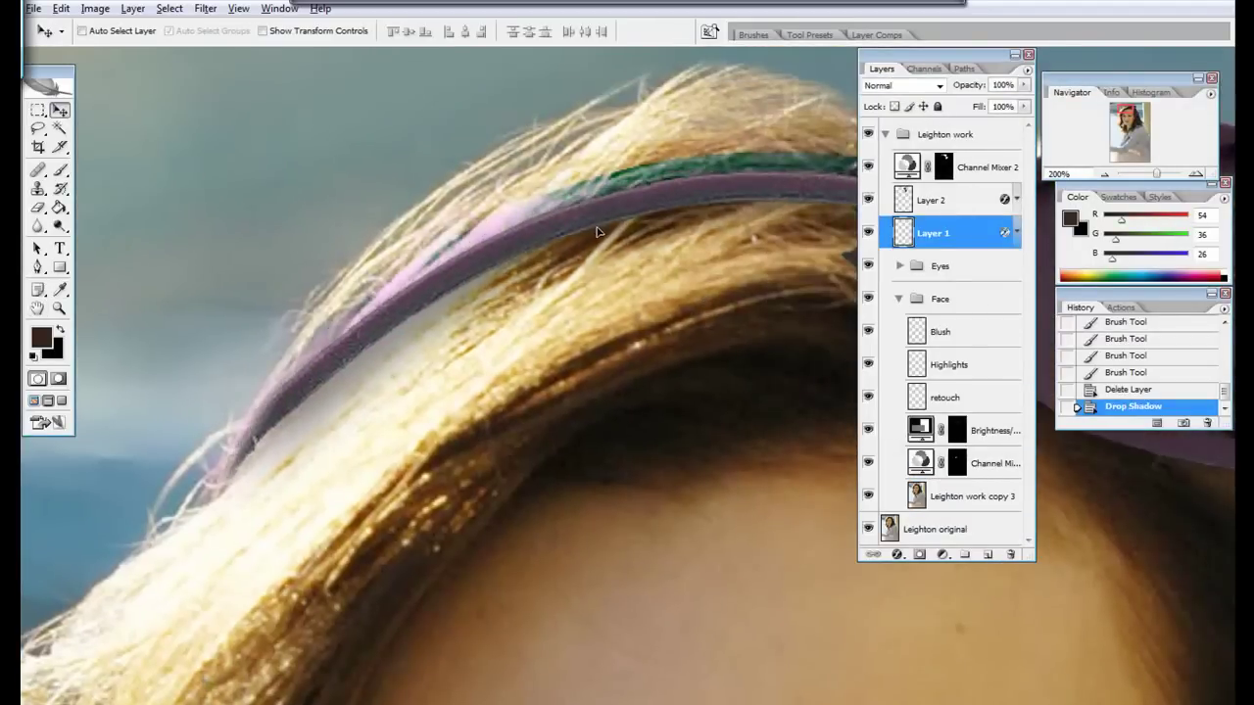
left_click_drag(597, 232, 593, 232)
key("ctrl+minus")
key("ctrl+minus")
left_click(991, 178)
Step: Paint on the Channel Mixer 2 mask and confirm the headband's shadow settings
key("b")
left_click(662, 404)
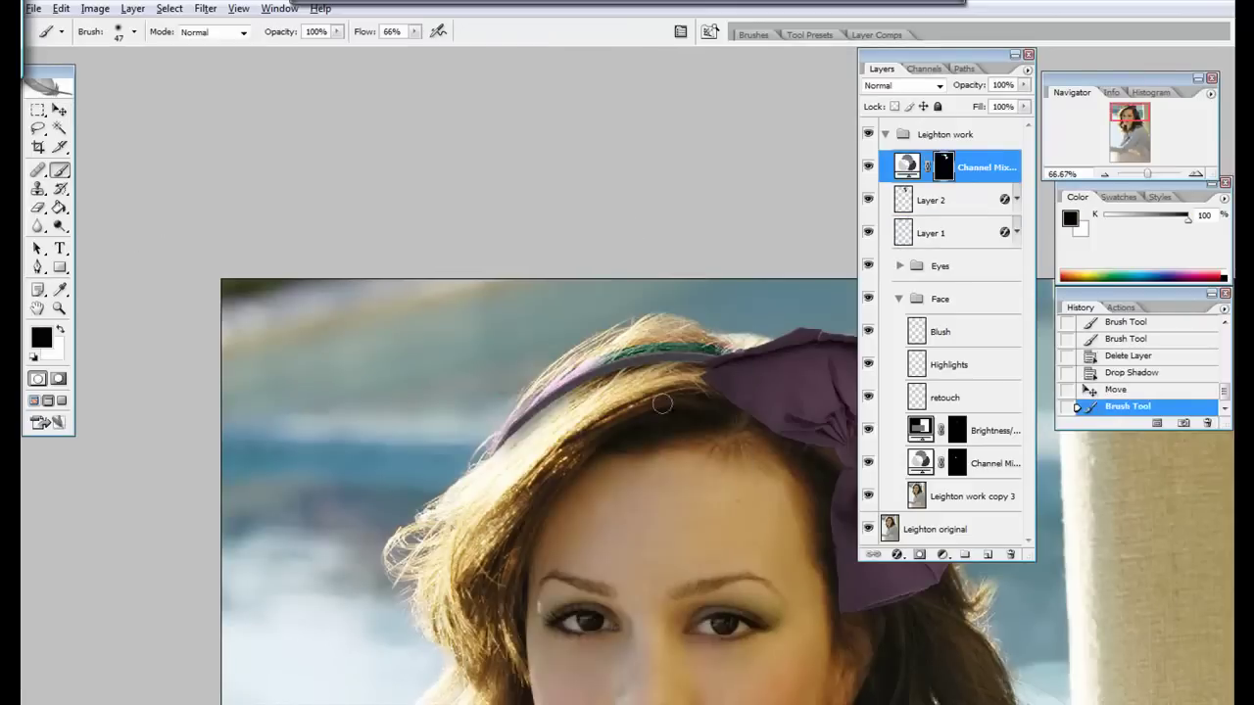
double_click(1004, 232)
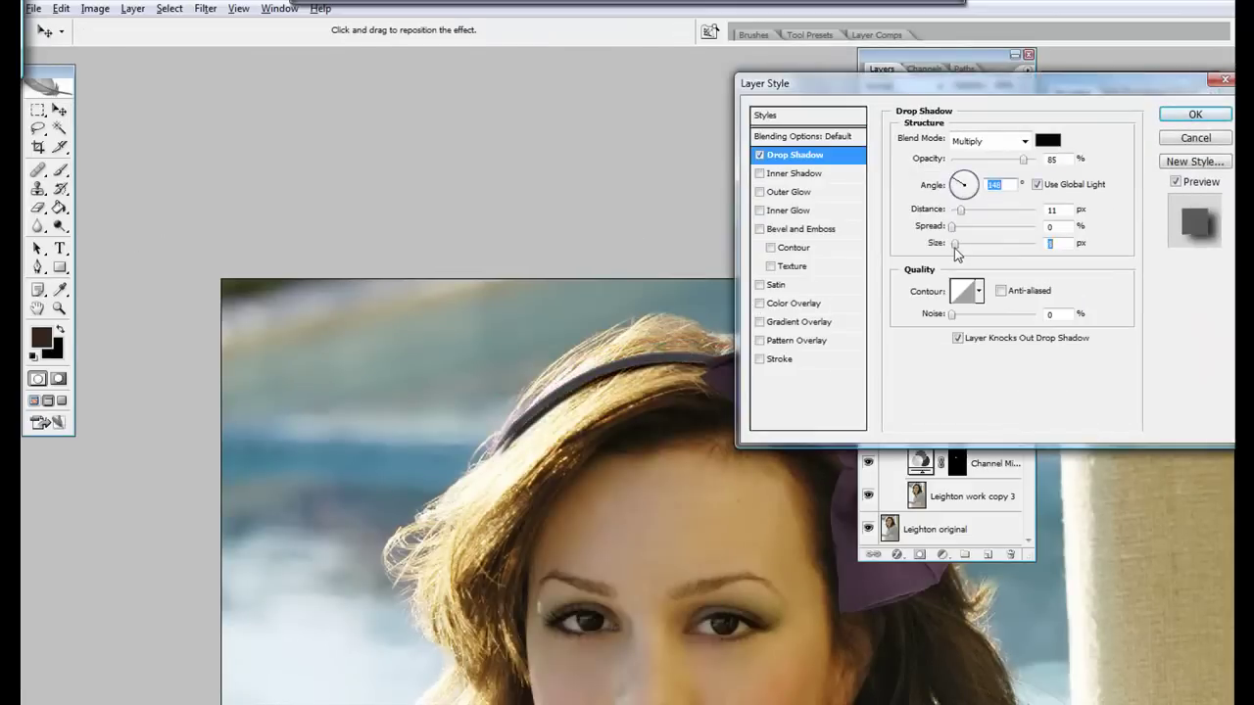
left_click(1178, 117)
Step: Paint hair strands back over the headband mask with a size 10 brush, undoing the last stroke
key("ctrl+plus")
key("ctrl+plus")
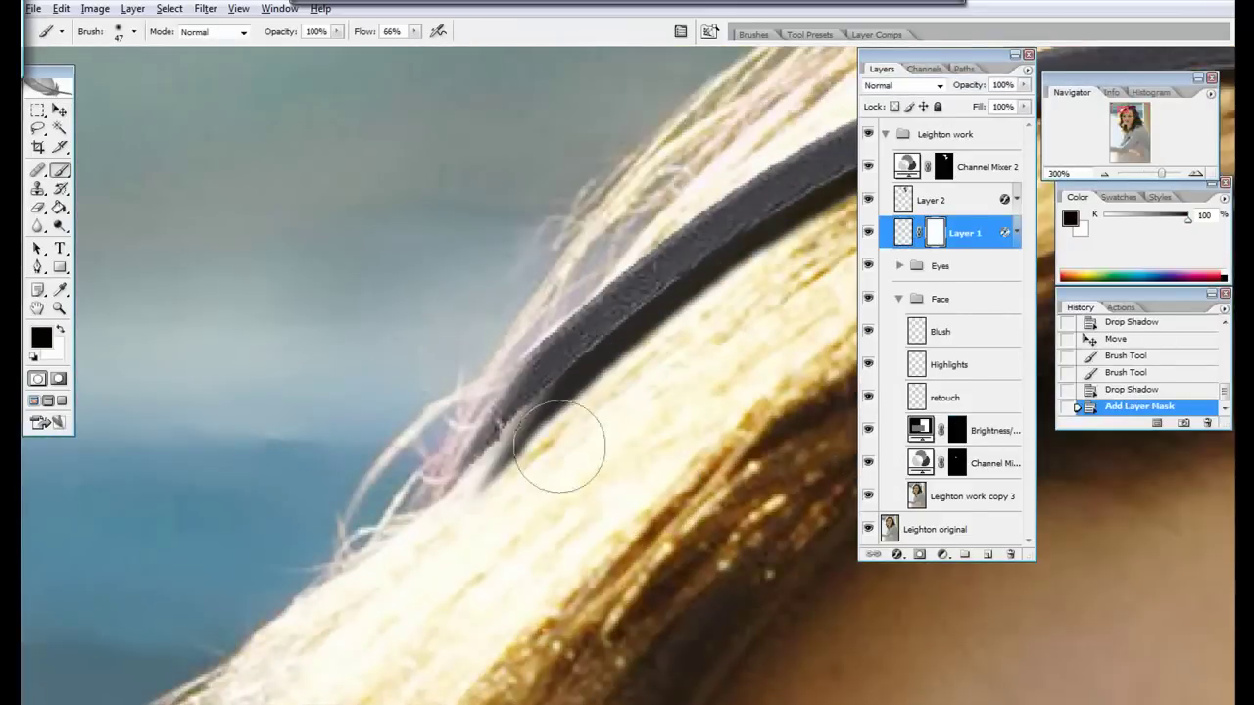
left_click_drag(559, 448, 481, 544)
key("ctrl+minus")
key("ctrl+plus")
right_click(365, 343)
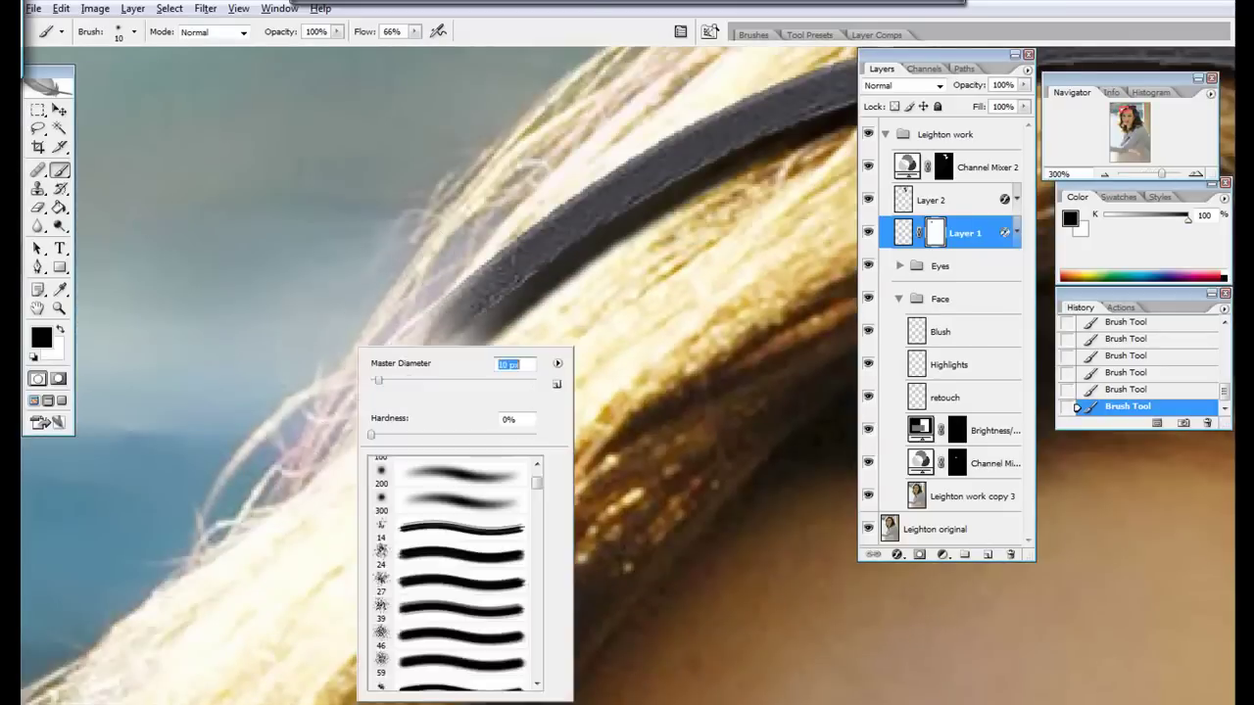
type("10")
key("Return")
key("ctrl+minus")
key("ctrl+minus")
key("ctrl+minus")
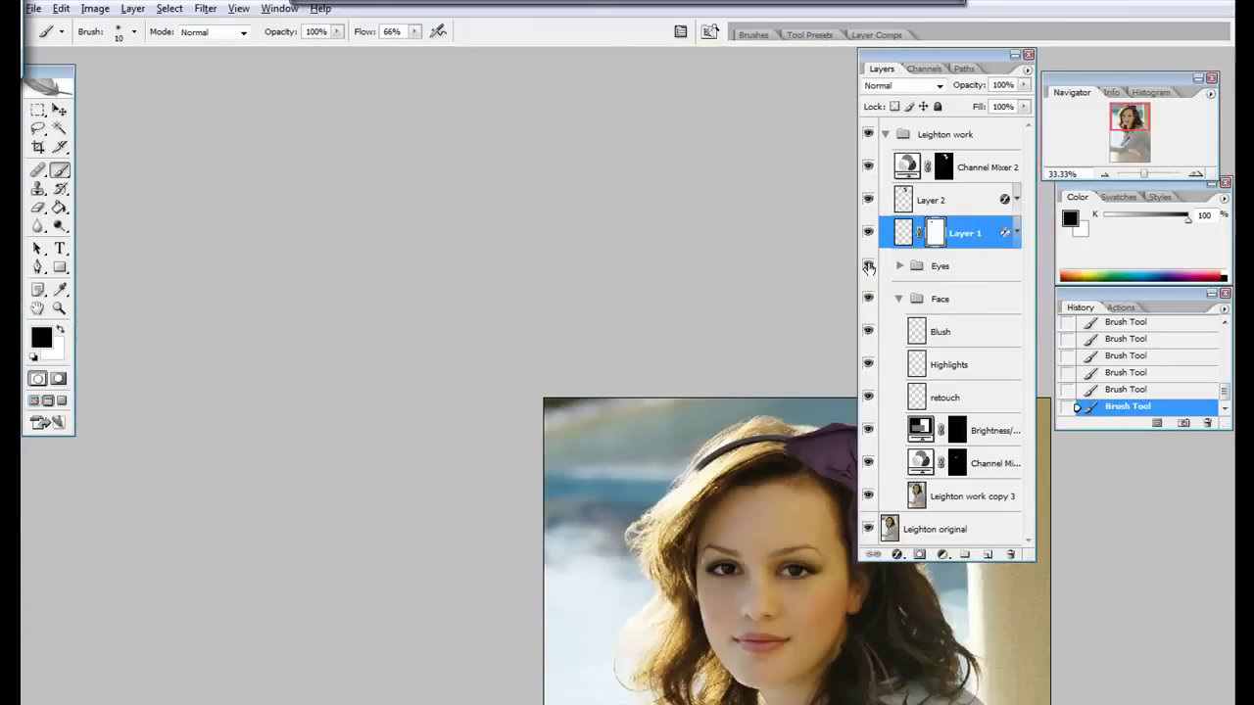
key("ctrl+alt+z")
key("ctrl+alt+z")
key("ctrl+alt+z")
Step: Select the headband by colour, invert the selection and set up a black brush
key("w")
left_click(480, 338)
key("alt+bracketright")
key("alt+bracketright")
key("ctrl+shift+i")
key("d")
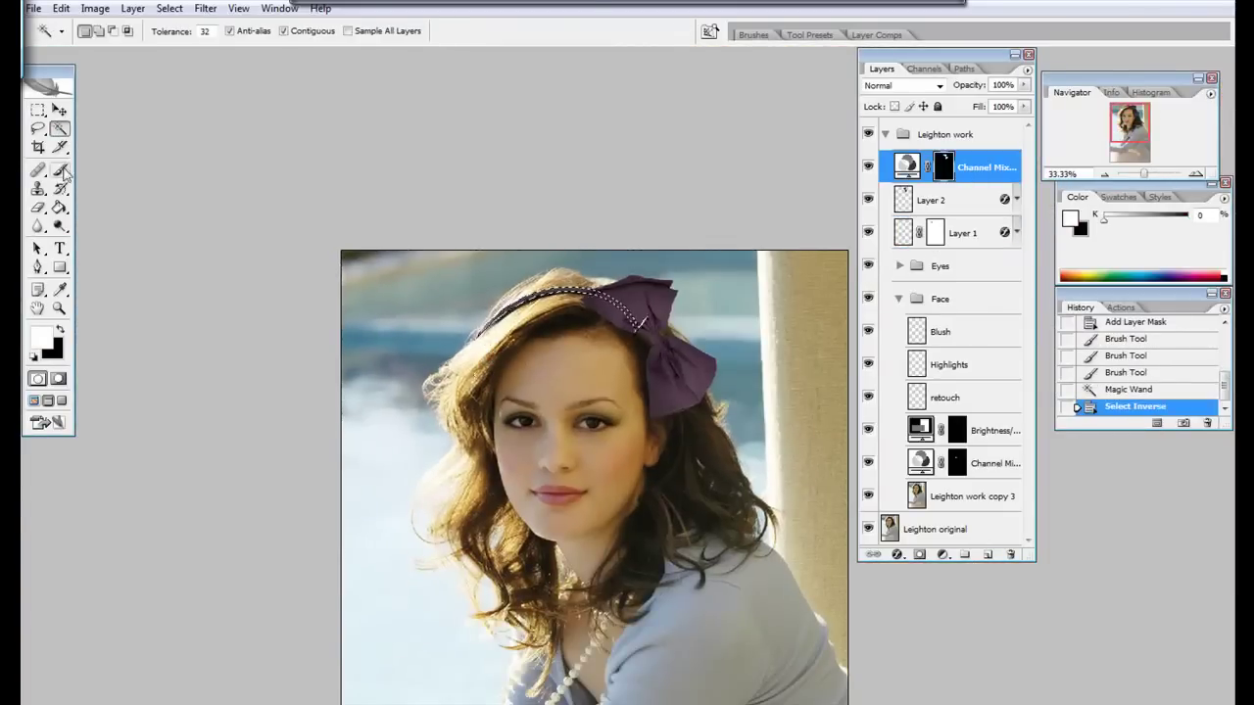
key("b")
key("ctrl+plus")
key("ctrl+plus")
key("ctrl+plus")
key("x")
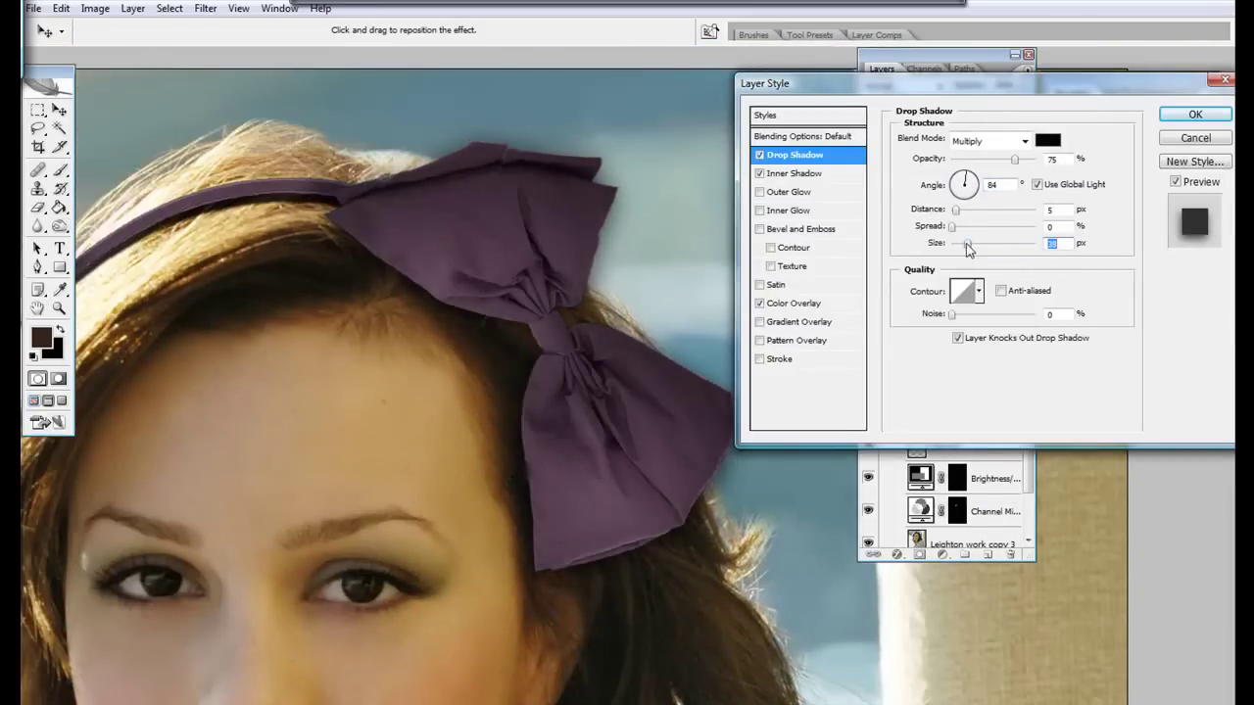
Step: Apply the bow's effects with a 29 px shadow and add a layer mask to the bow
left_click_drag(967, 249, 966, 243)
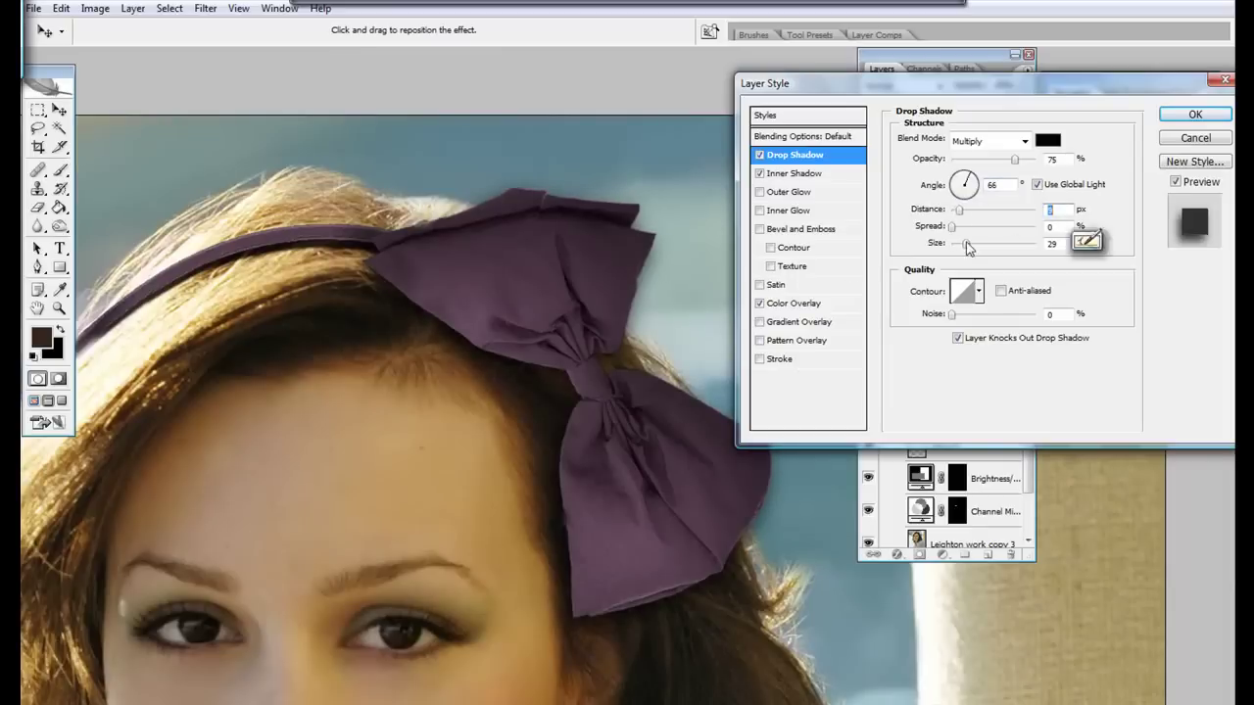
key("Return")
left_click(918, 554)
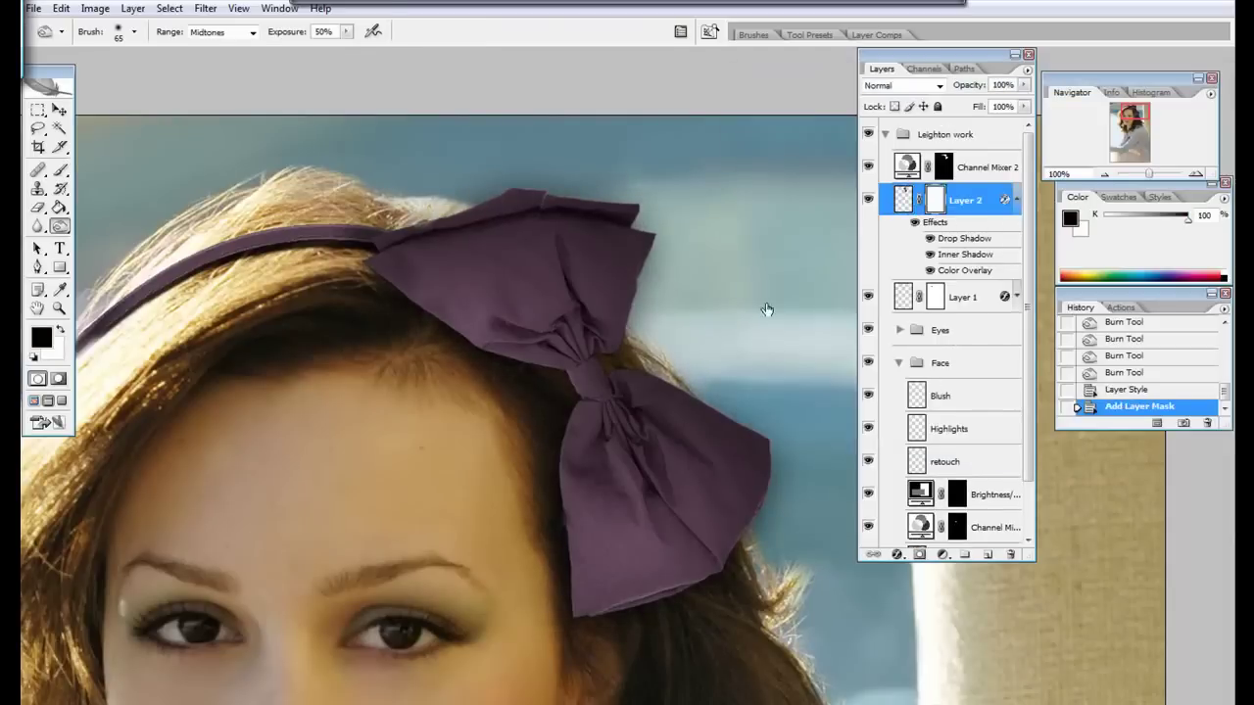
key("b")
key("ctrl+plus")
key("ctrl+plus")
left_click(342, 369)
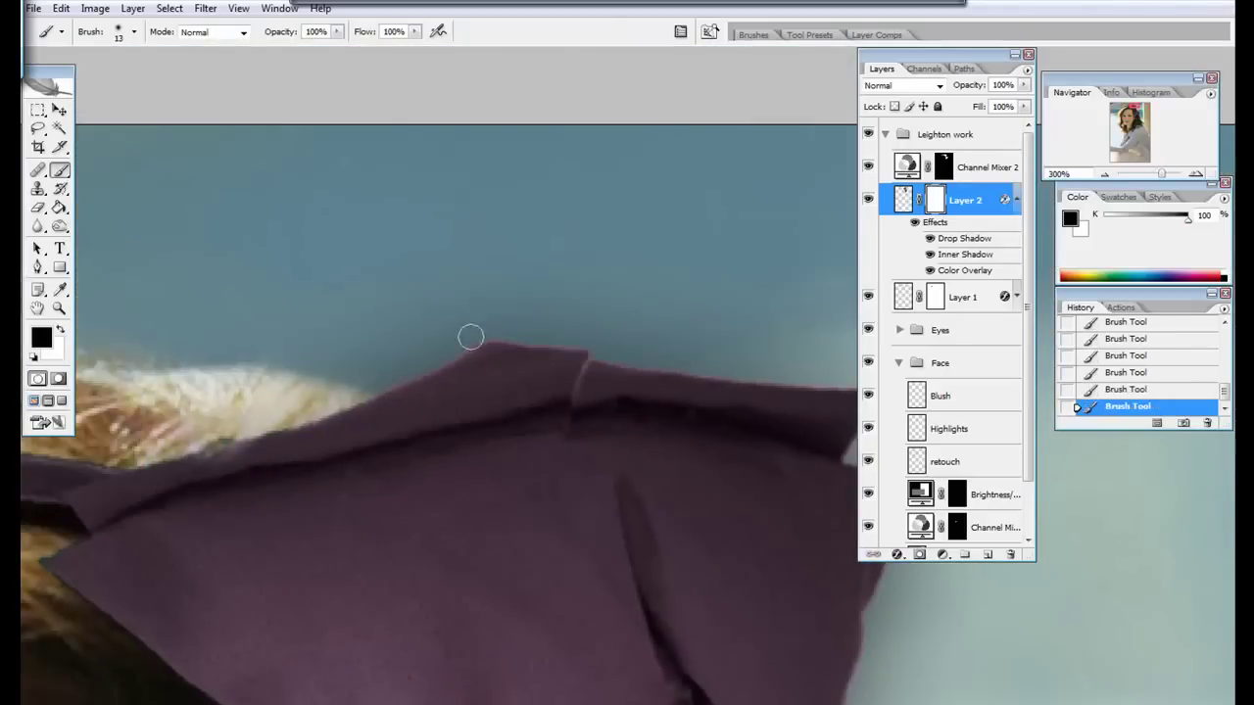
Step: Paint black on the bow's mask to soften its right edge near the knot
left_click_drag(600, 349, 545, 329)
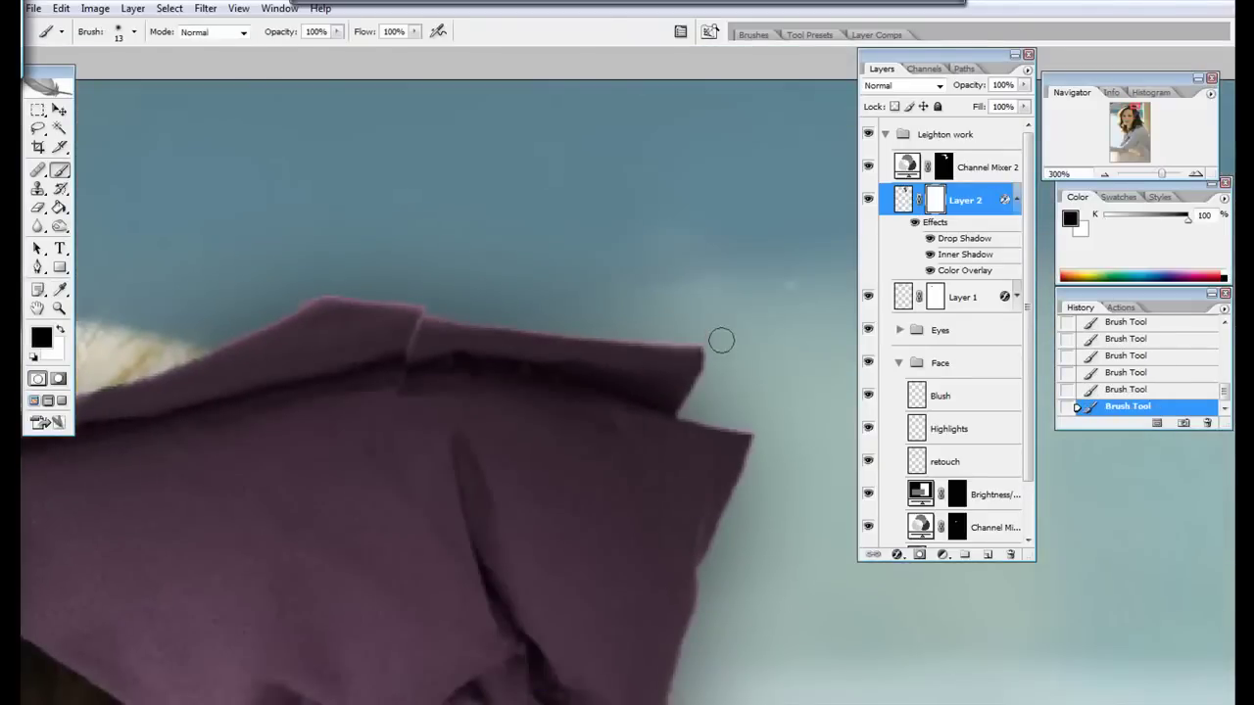
key("ctrl+minus")
key("ctrl+minus")
key("ctrl+minus")
key("x")
scroll(634, 332, "down", 3)
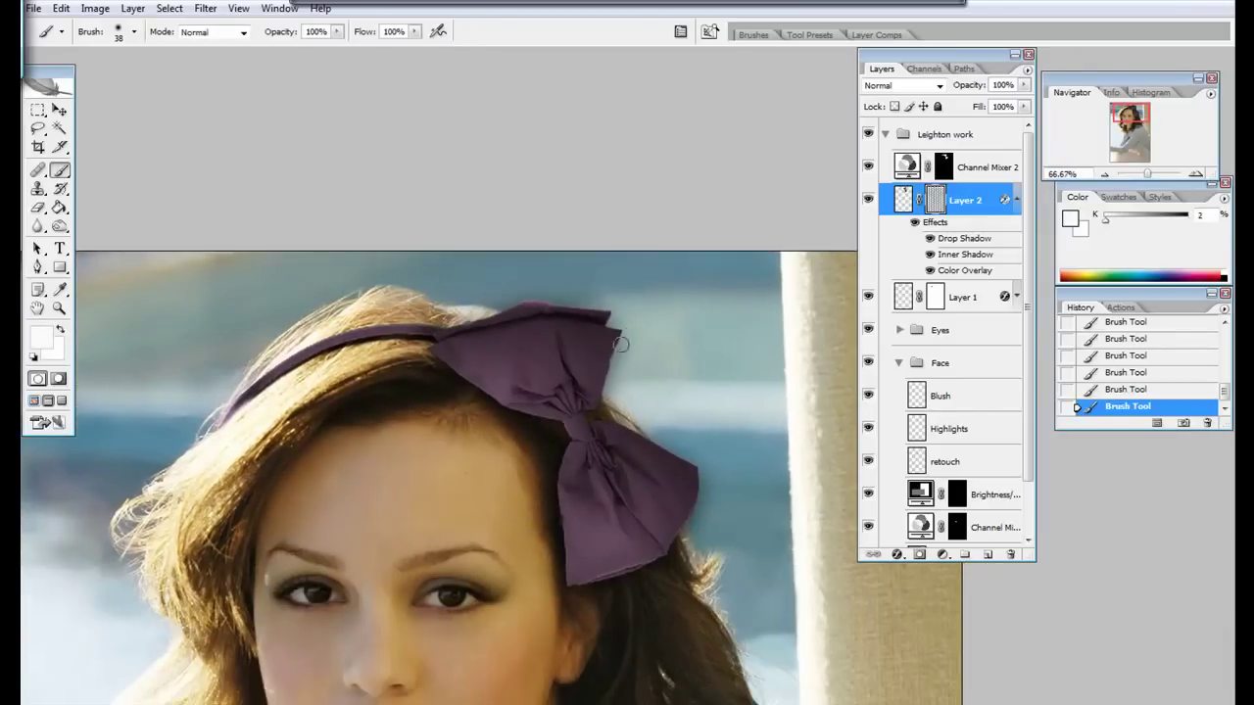
key("x")
left_click_drag(611, 324, 621, 354)
key("ctrl+plus")
key("ctrl+plus")
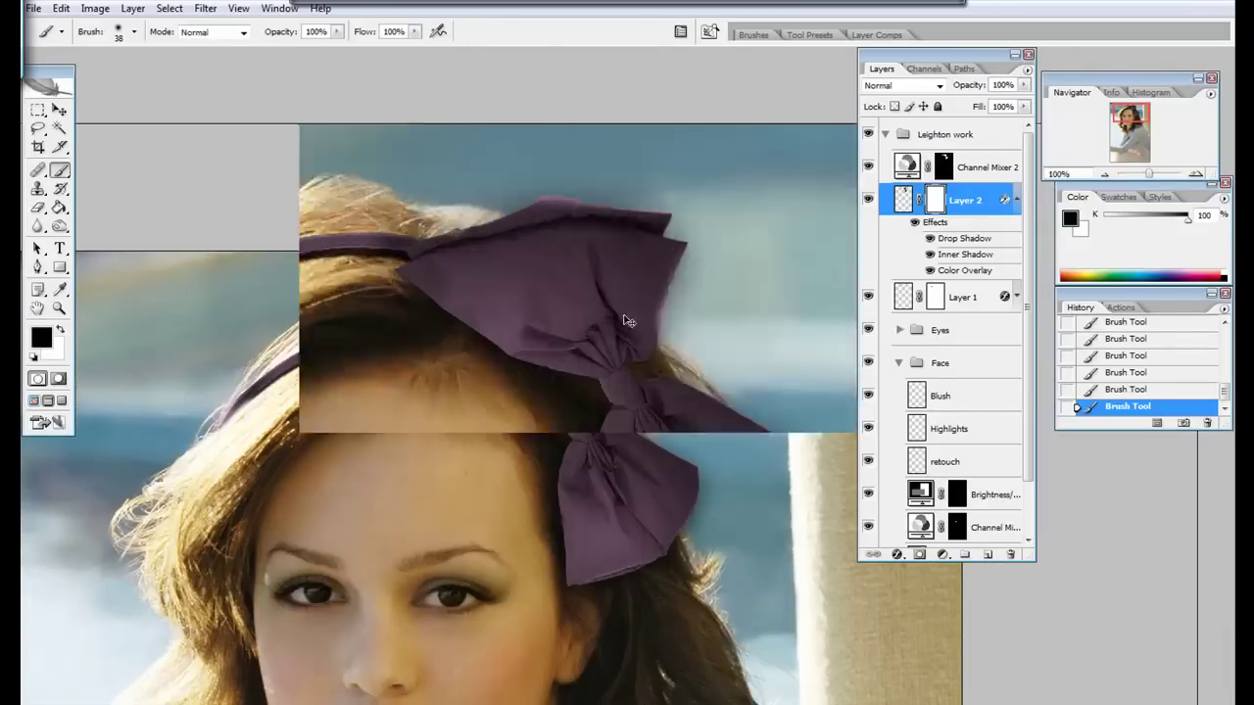
key("ctrl+plus")
key("ctrl+plus")
key("e")
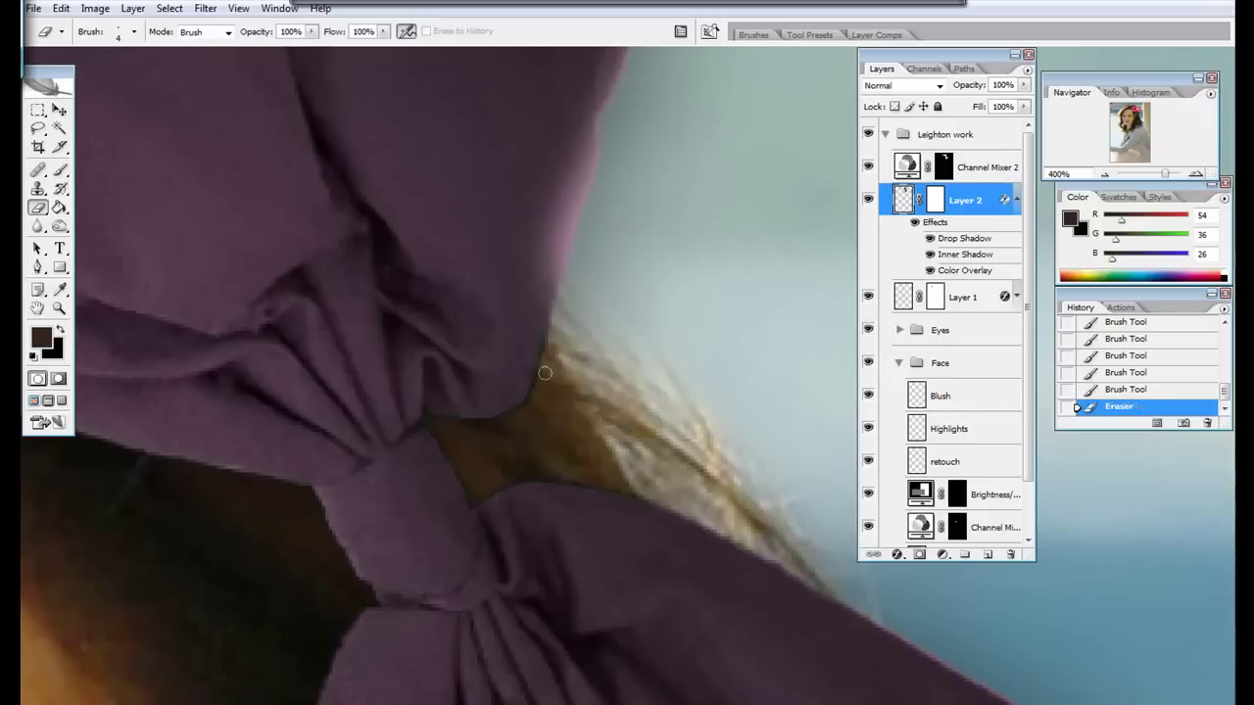
key("b")
left_click(529, 350, "alt")
Step: Set the brush to size 13 and 51% flow, then undo the recent bow strokes
right_click(515, 342)
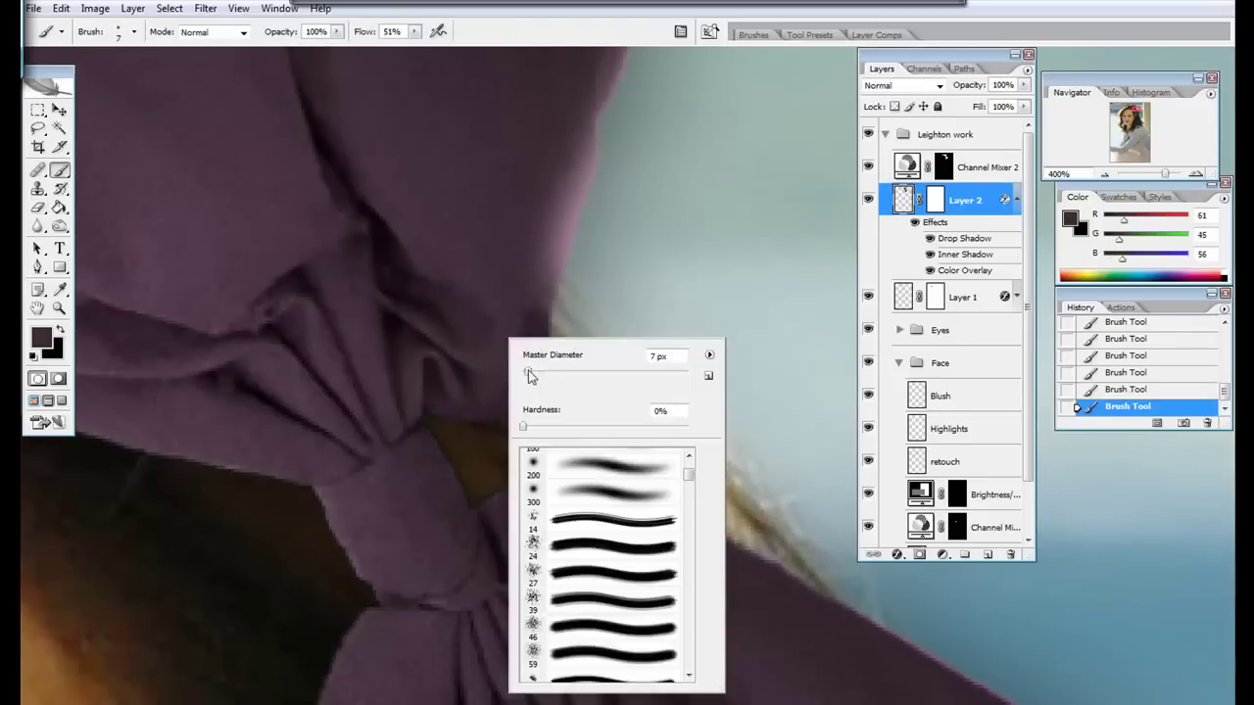
key("Return")
key("shift+5")
key("shift+1")
scroll(443, 301, "down", 3)
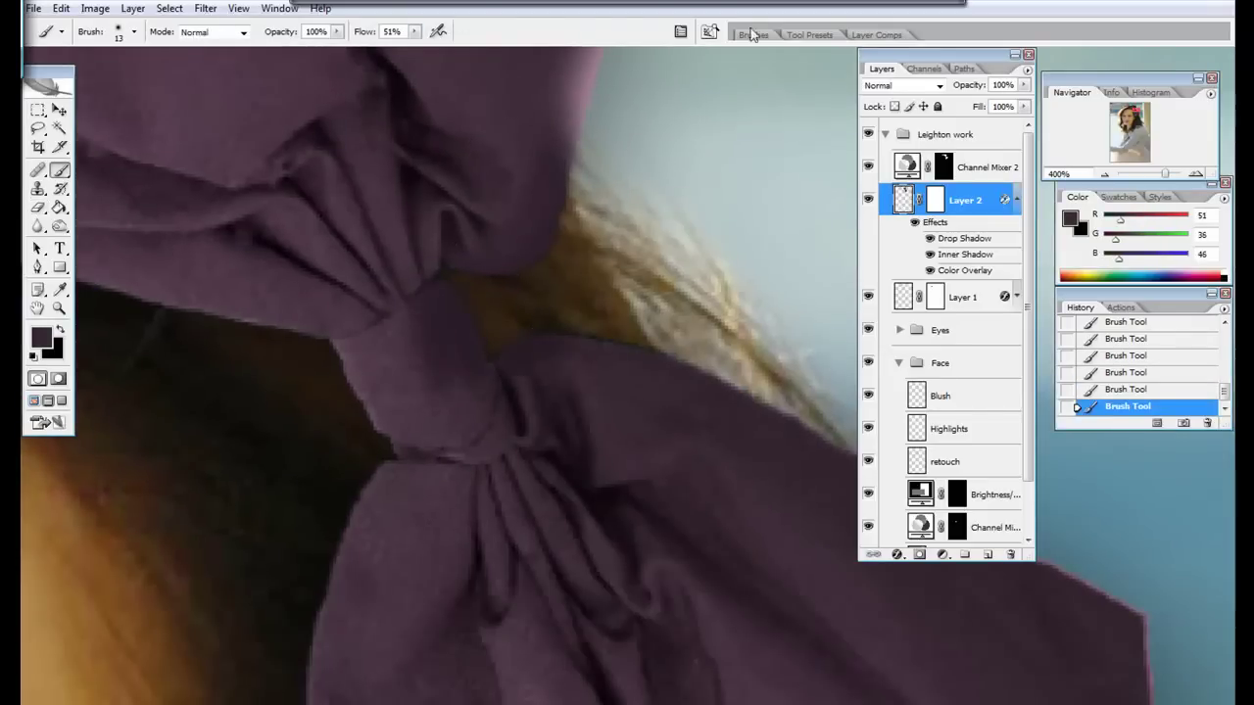
scroll(454, 333, "right", 2)
key("ctrl+alt+0")
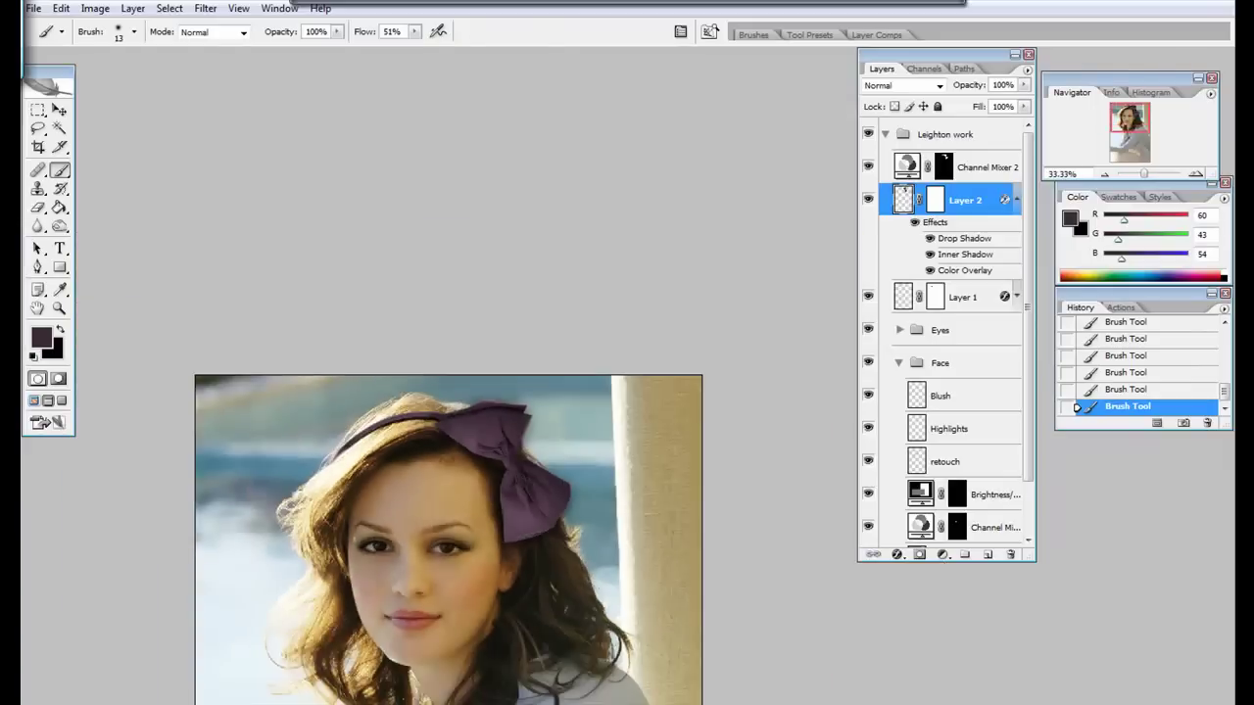
key("ctrl+z")
key("ctrl+alt+z")
key("ctrl+alt+z")
key("ctrl+alt+z")
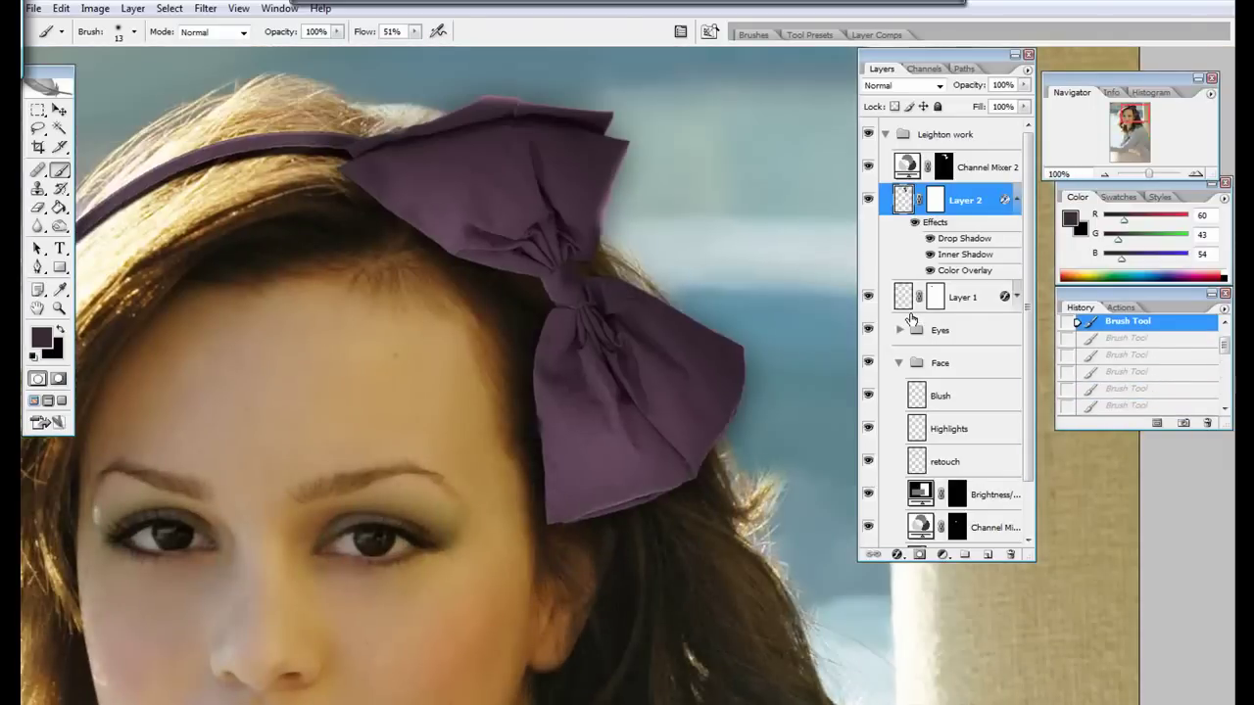
scroll(637, 211, "up", 2)
Step: Lasso the bow where it covers the hair, feather it, delete it, and deselect
key("l")
left_click_drag(586, 203, 539, 255)
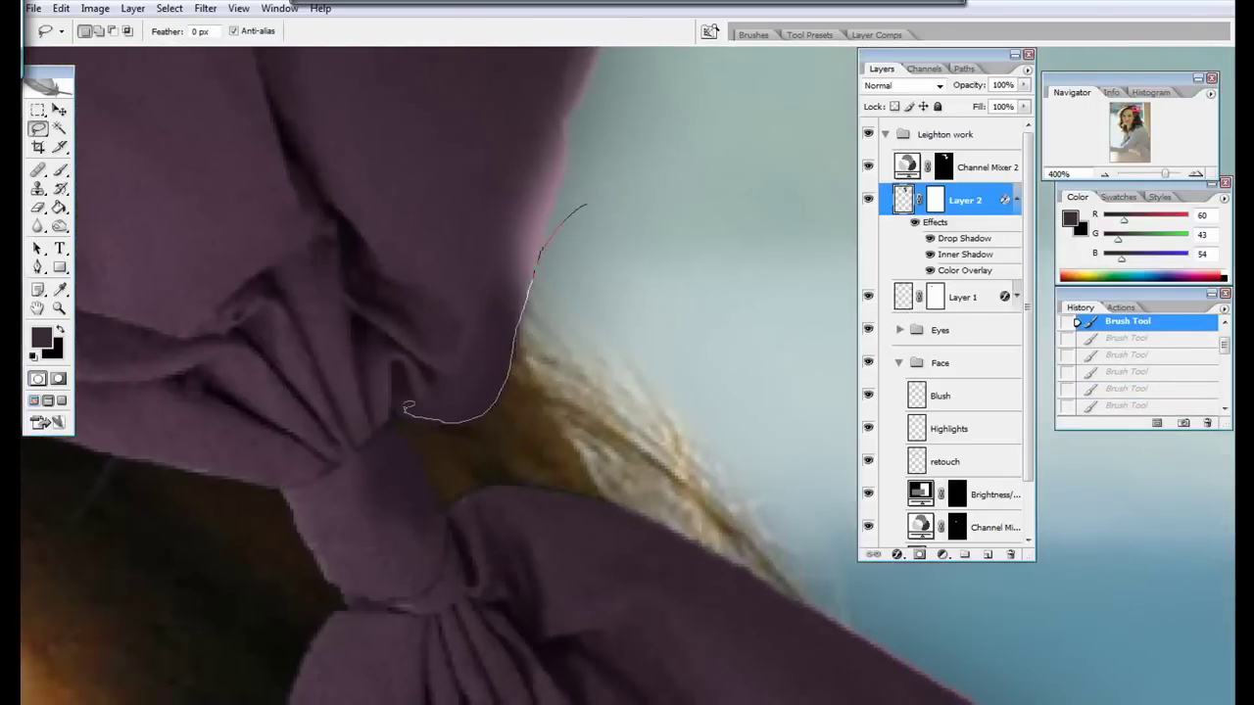
left_click_drag(465, 492, 599, 194)
left_click(169, 8)
left_click(88, 168)
key("Return")
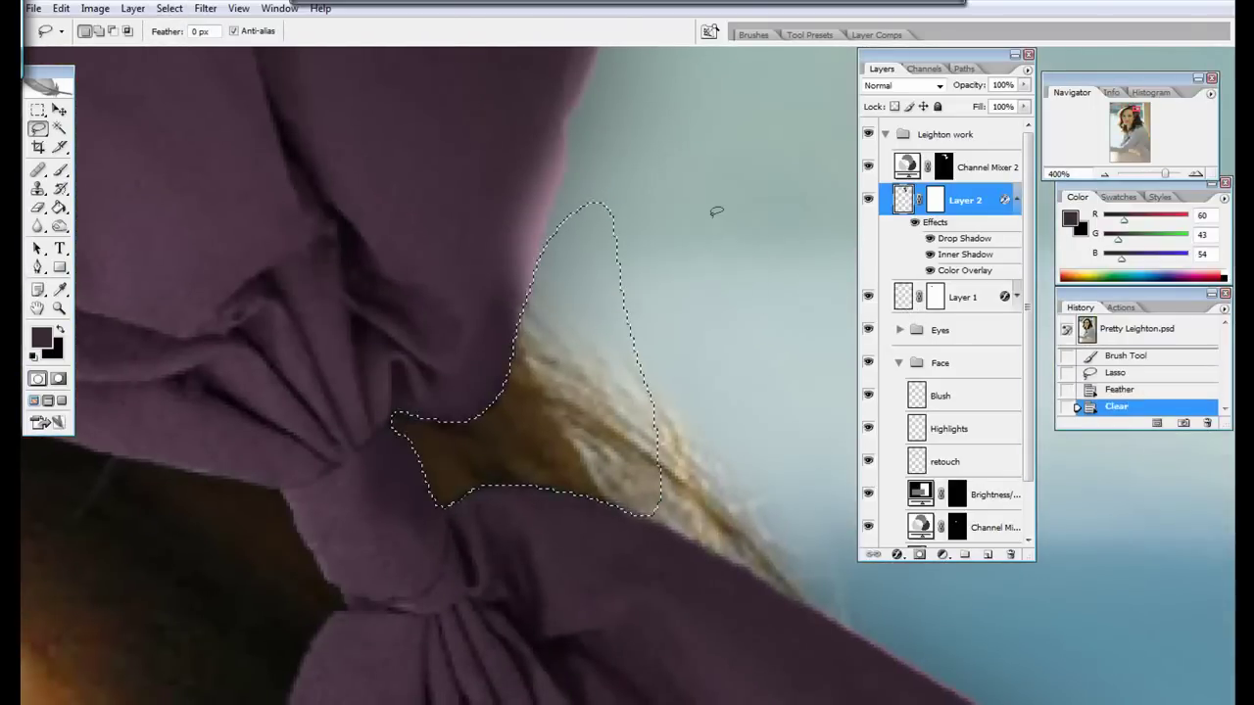
key("Delete")
left_click(940, 166)
key("ctrl+d")
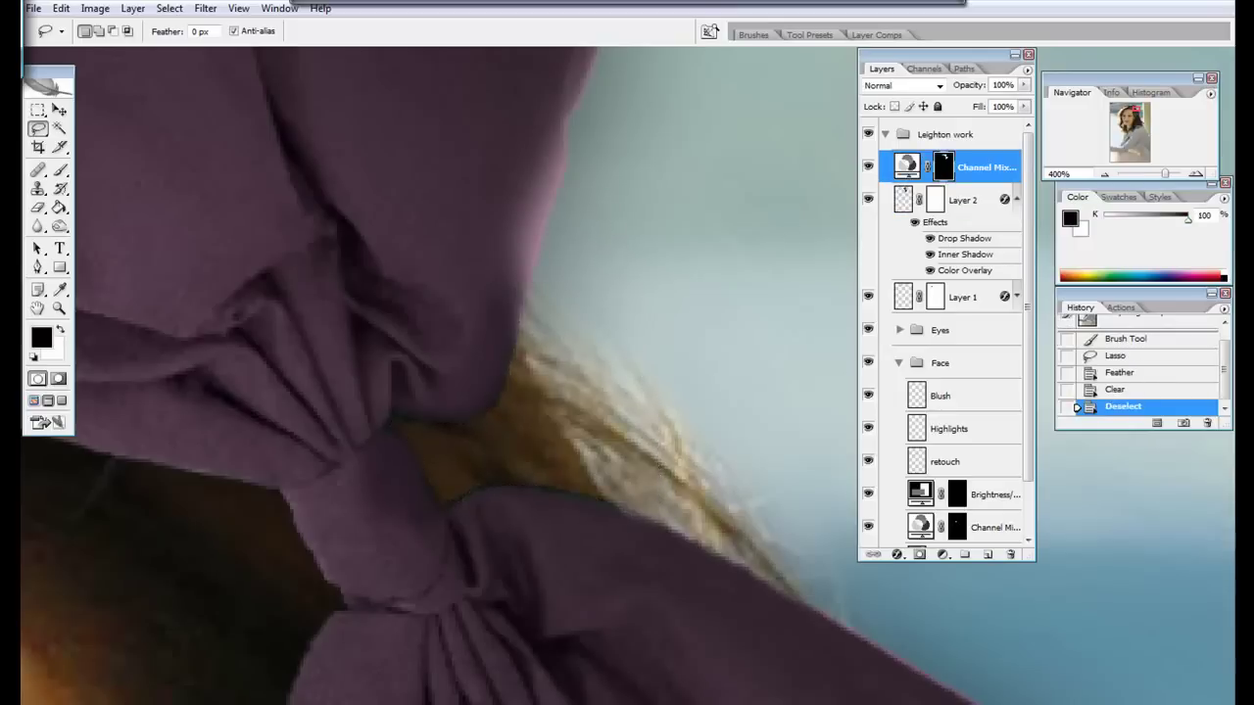
Step: Brush black on the Channel Mixer 2 mask along the hair edge, then fit the photo in view
left_click(59, 169)
left_click(501, 307)
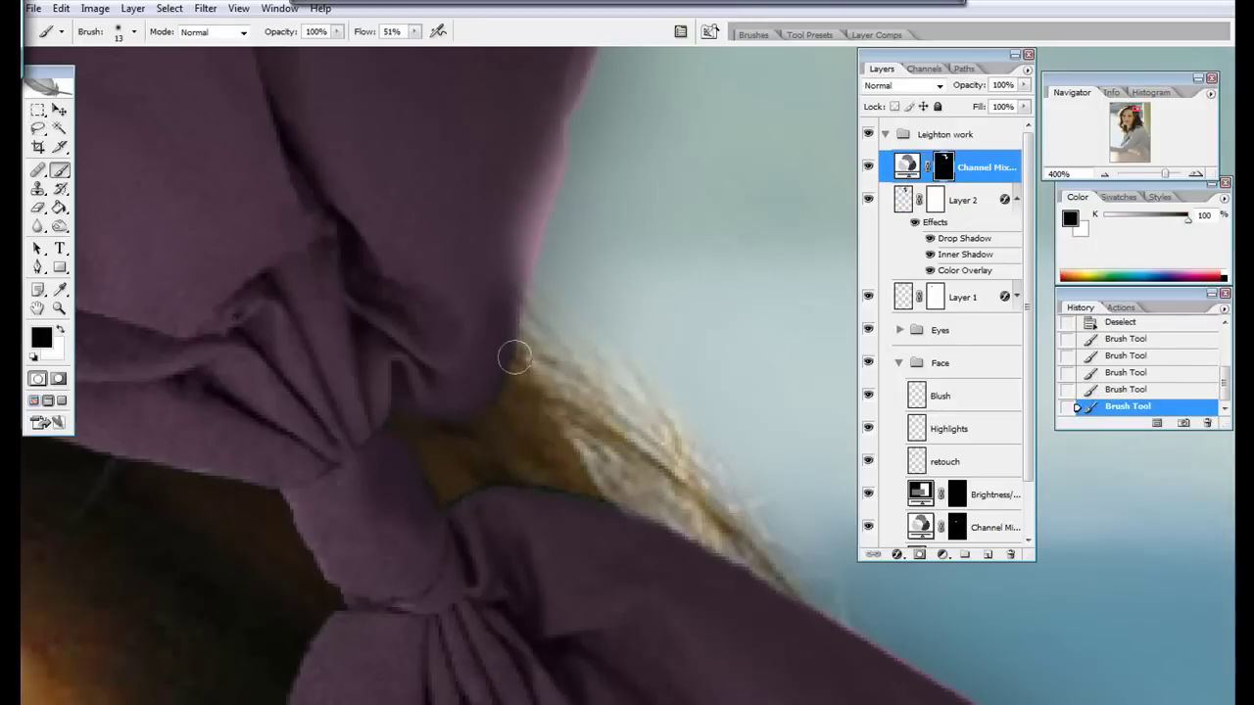
key("ctrl+minus")
key("ctrl+minus")
key("ctrl+minus")
key("ctrl+minus")
key("ctrl+minus")
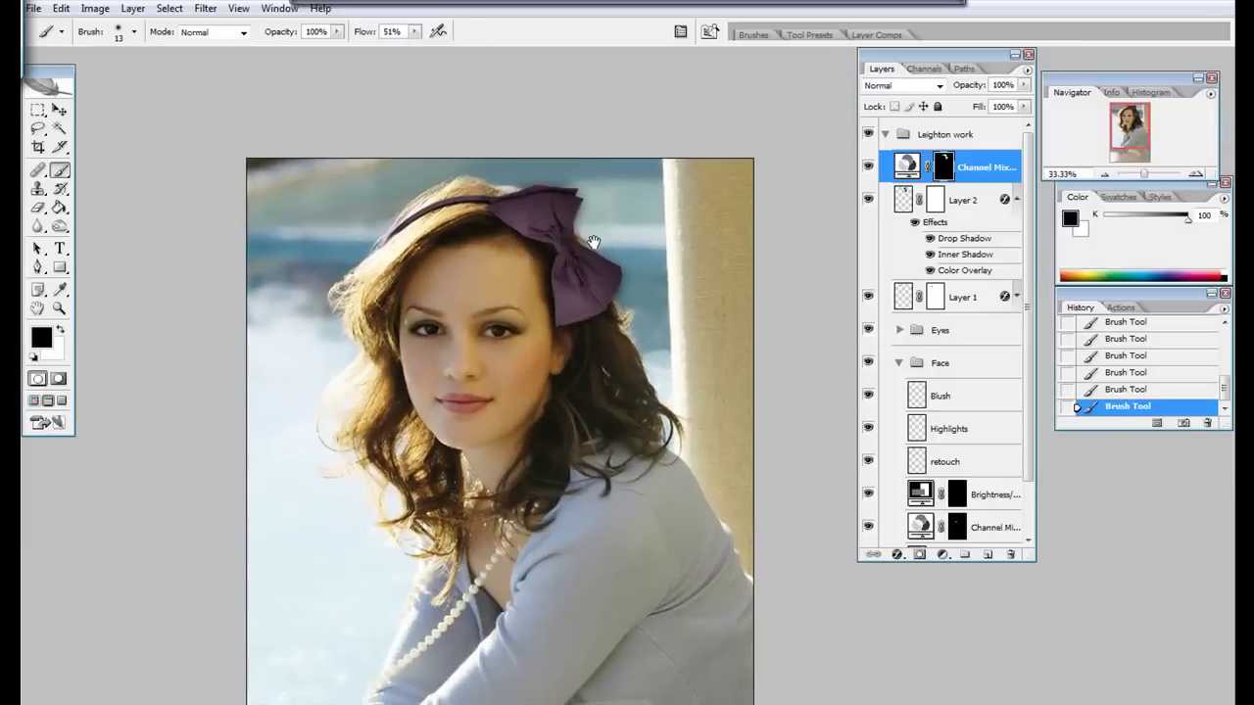
double_click(905, 166)
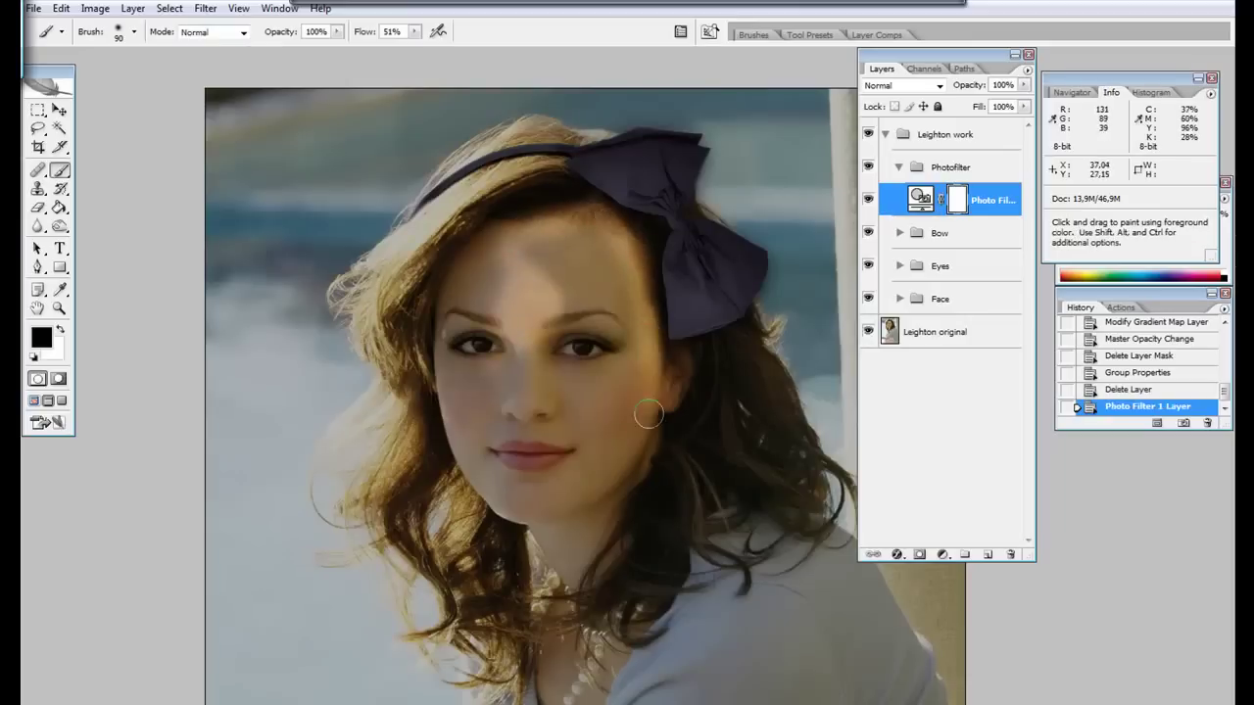
Step: Paint black on the Photo Filter mask over the face, cheeks and neck
left_click_drag(649, 414, 466, 257)
left_click_drag(442, 323, 510, 490)
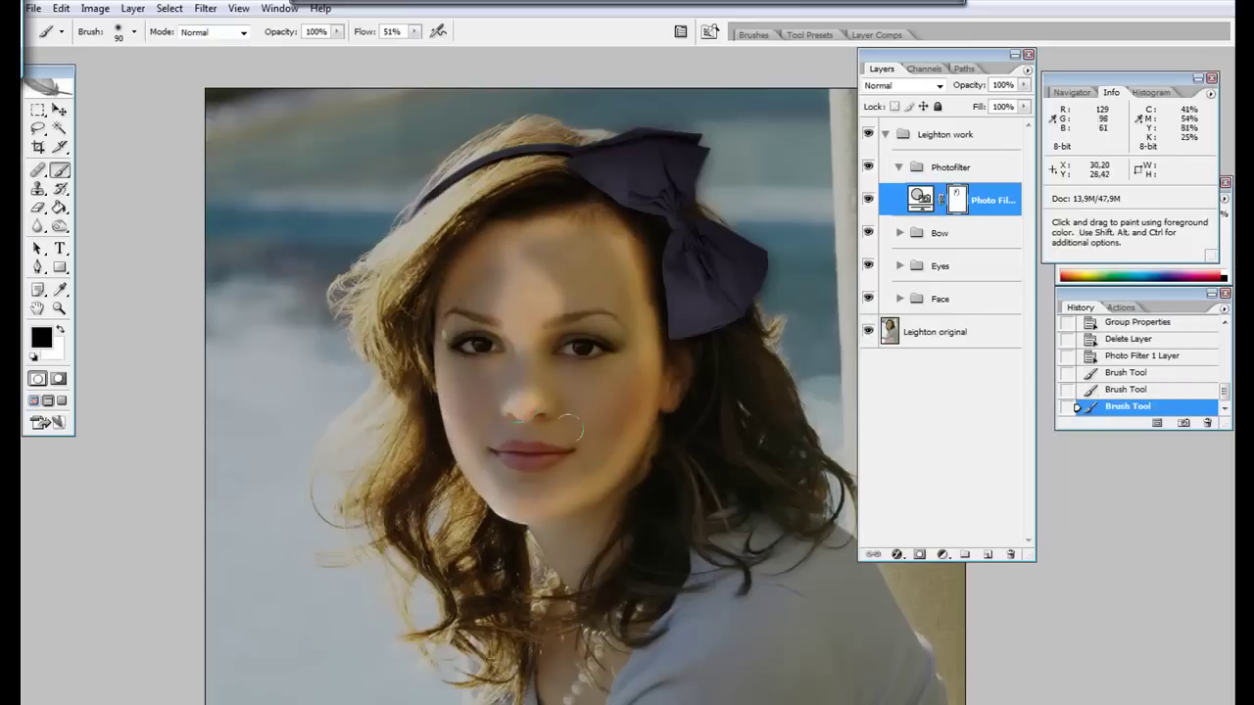
mouse_move(490, 446)
left_mouse_down()
mouse_move(587, 357)
mouse_move(566, 240)
mouse_move(601, 414)
mouse_move(490, 460)
mouse_move(508, 347)
left_mouse_up()
key("ctrl+plus")
key("ctrl+plus")
key("ctrl+plus")
key("bracketleft")
key("bracketleft")
key("bracketleft")
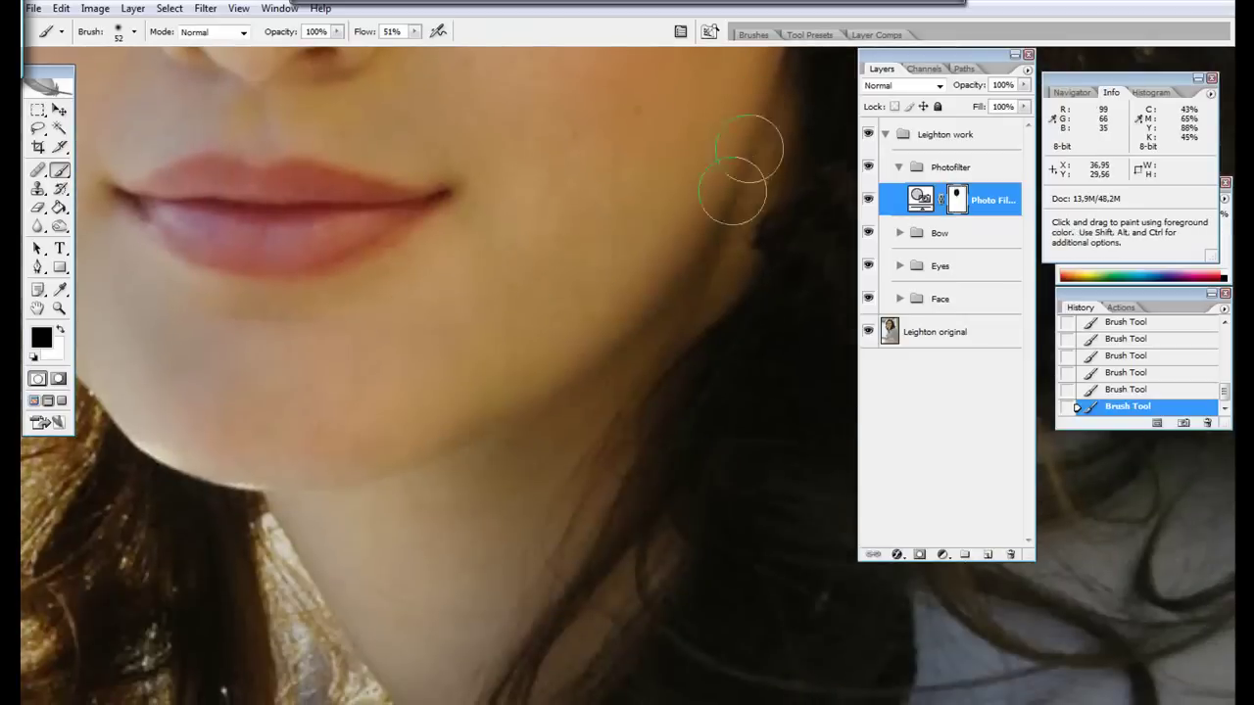
scroll(582, 378, "down", 2)
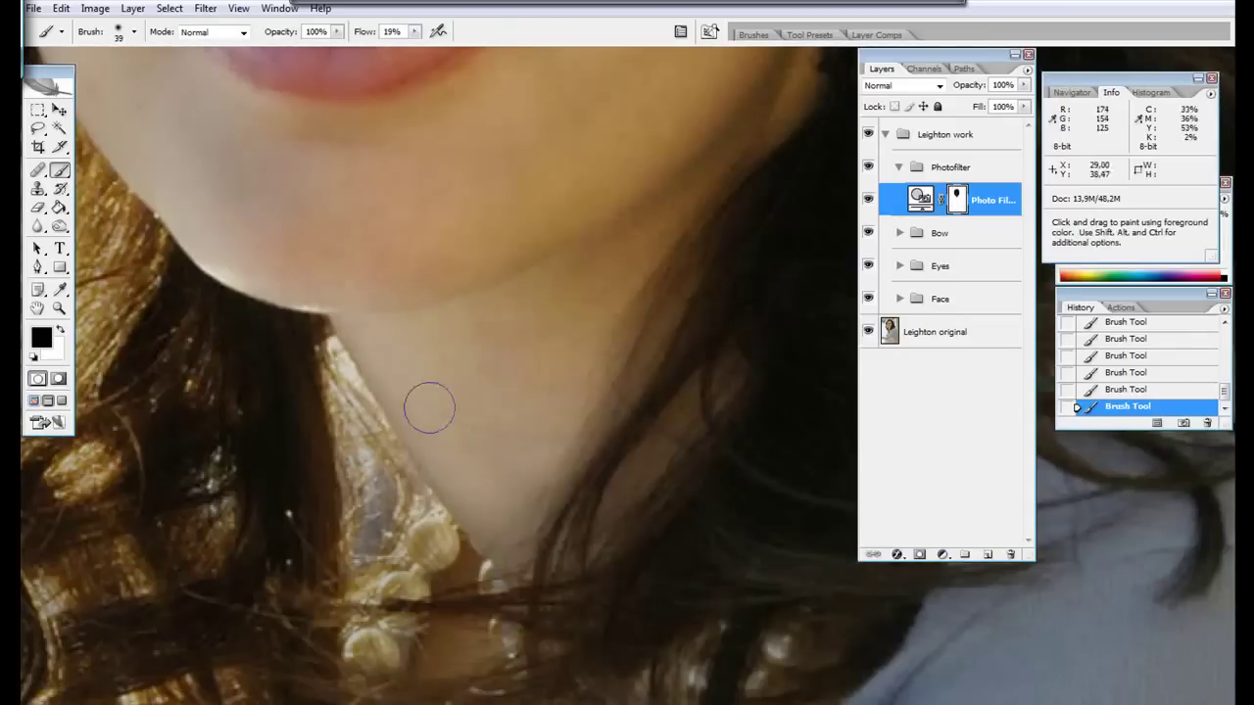
mouse_move(429, 407)
left_mouse_down()
mouse_move(490, 512)
mouse_move(489, 414)
left_mouse_up()
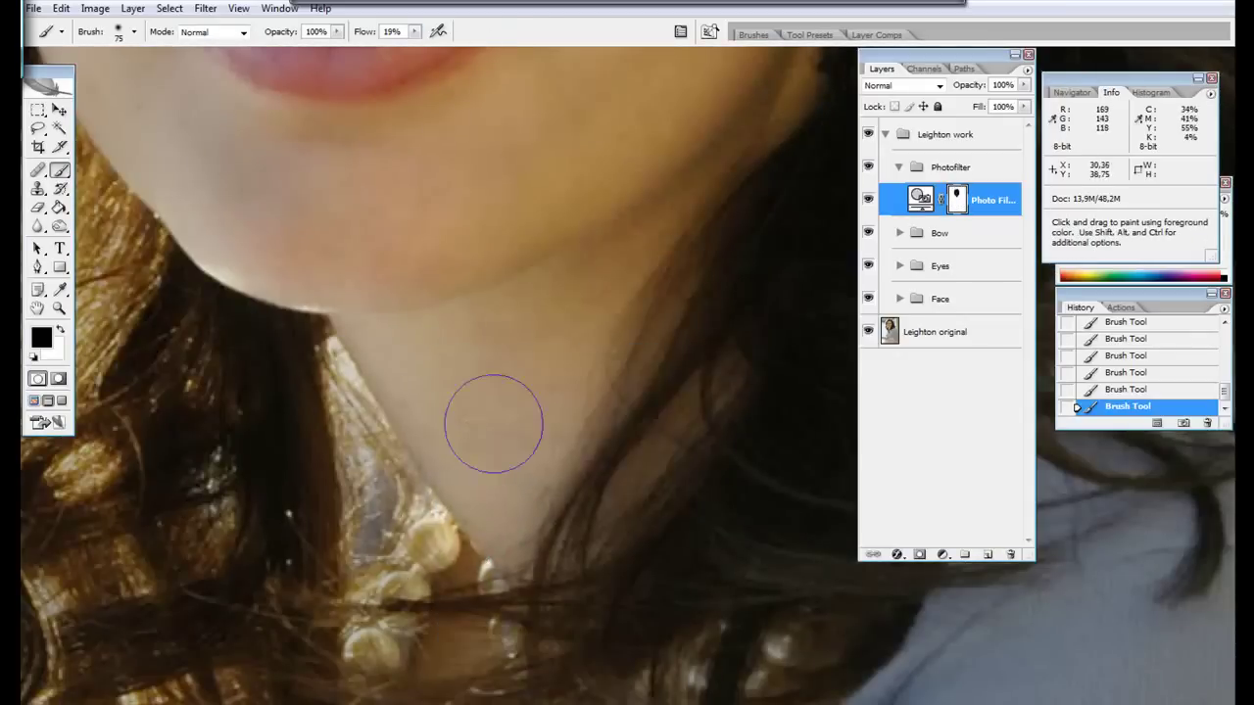
key("ctrl+0")
key("bracketright")
key("bracketright")
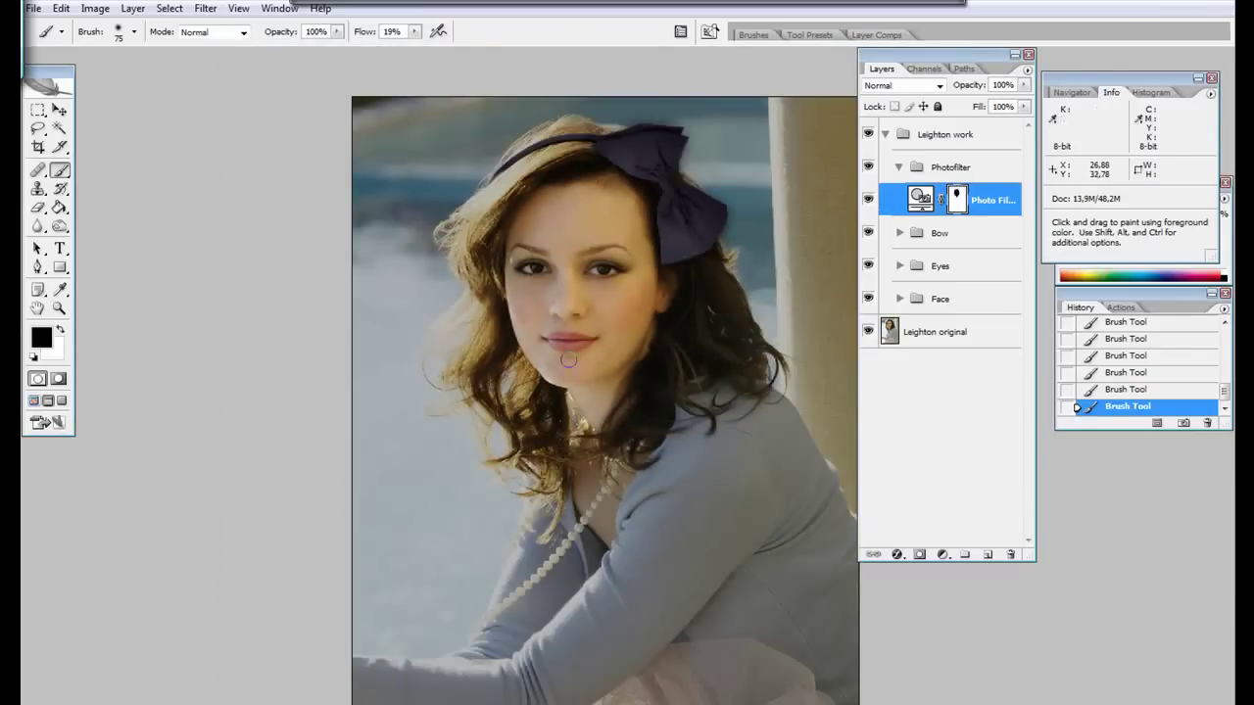
Step: Resize the brush to 25 and then 56 px and keep masking the face
right_click(494, 323)
key("Return")
mouse_move(549, 382)
left_mouse_down()
mouse_move(537, 382)
mouse_move(578, 350)
left_mouse_up()
right_click(545, 307)
key("Return")
key("ctrl+minus")
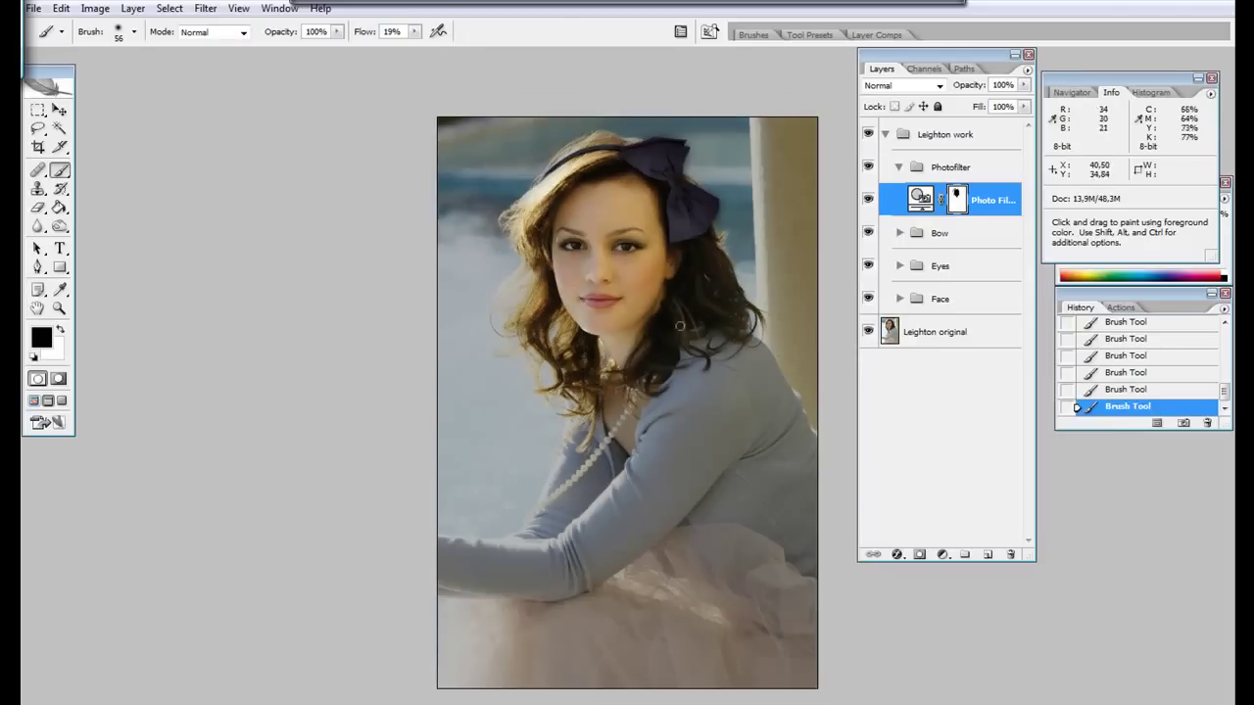
key("F5")
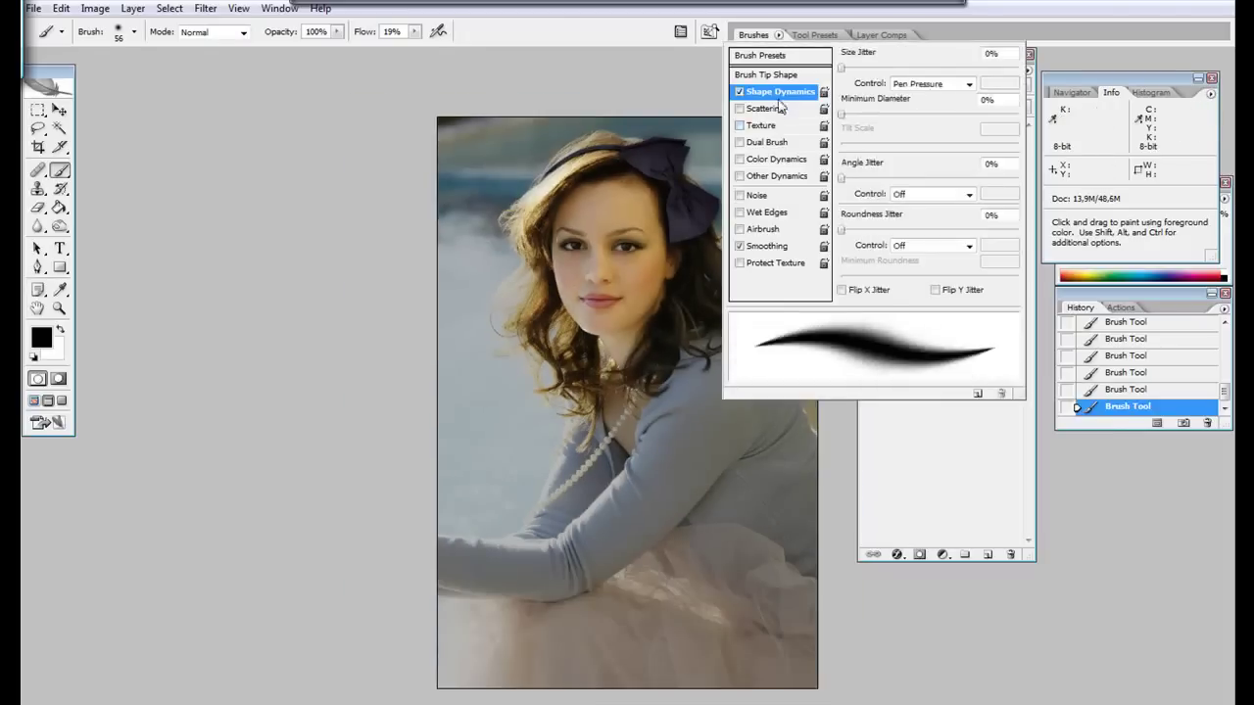
key("F5")
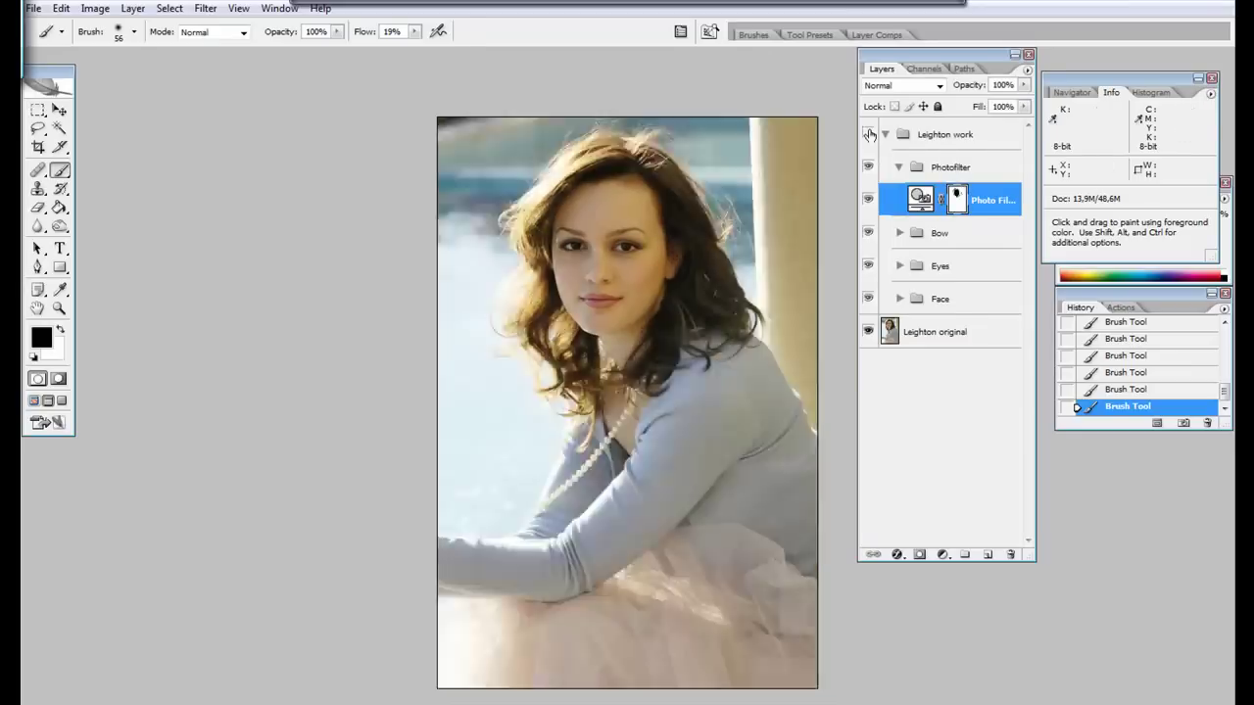
Step: Undo and redo the last mask strokes, then hide the Leighton work group to compare
key("ctrl+plus")
key("ctrl+plus")
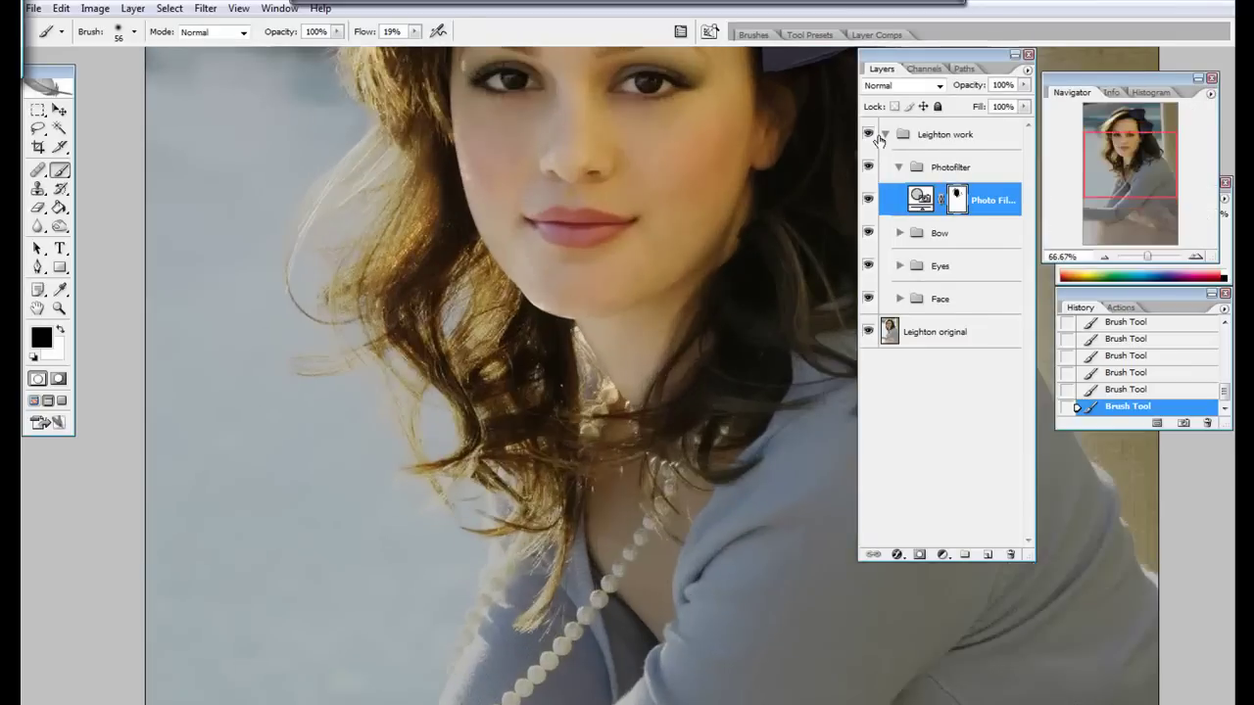
key("ctrl+alt+z")
key("ctrl+alt+z")
key("ctrl+shift+z")
key("ctrl+minus")
key("ctrl+minus")
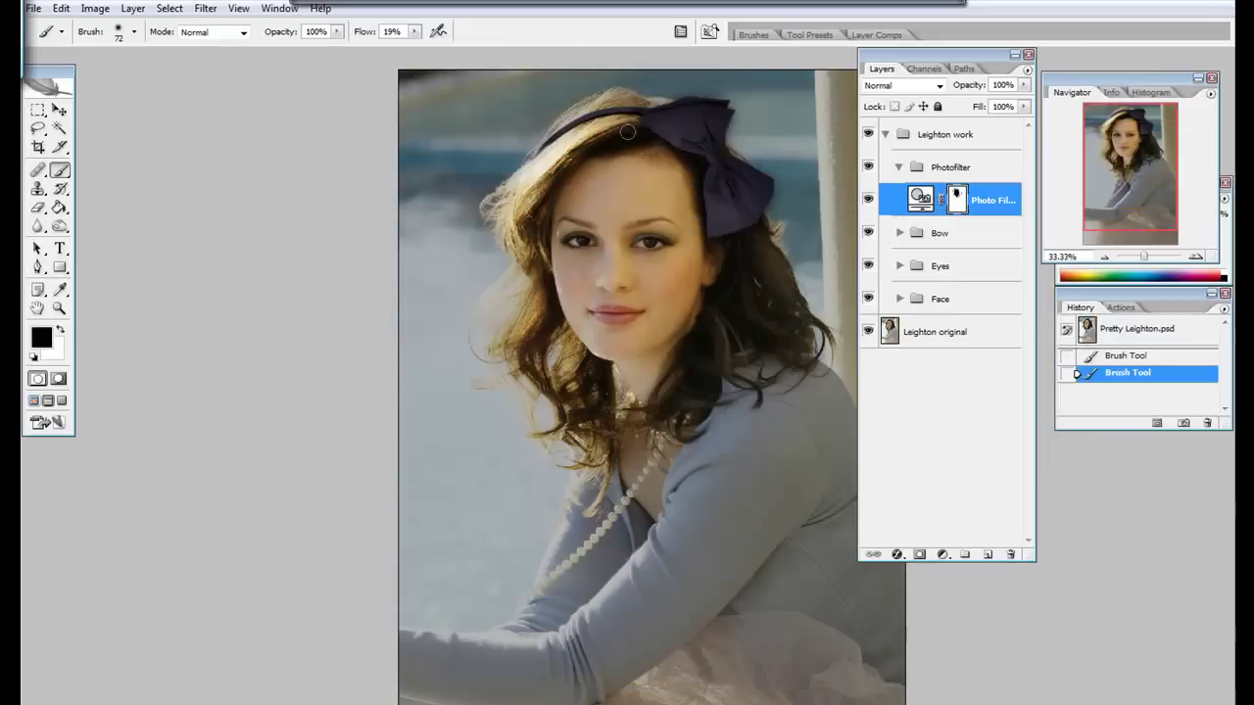
key("ctrl+shift+z")
left_click(868, 135)
Step: Show the Leighton work group again and review the first Channel Mixer's settings
left_click(899, 298)
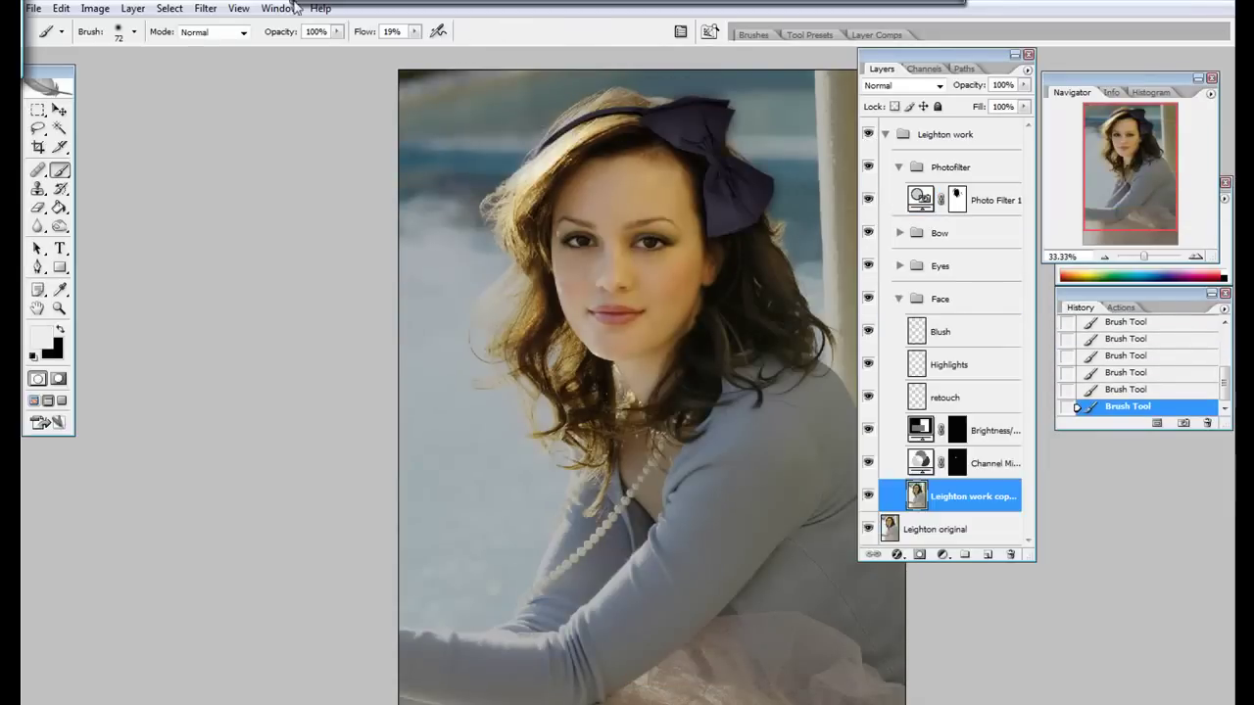
left_click(169, 8)
key("Return")
double_click(924, 464)
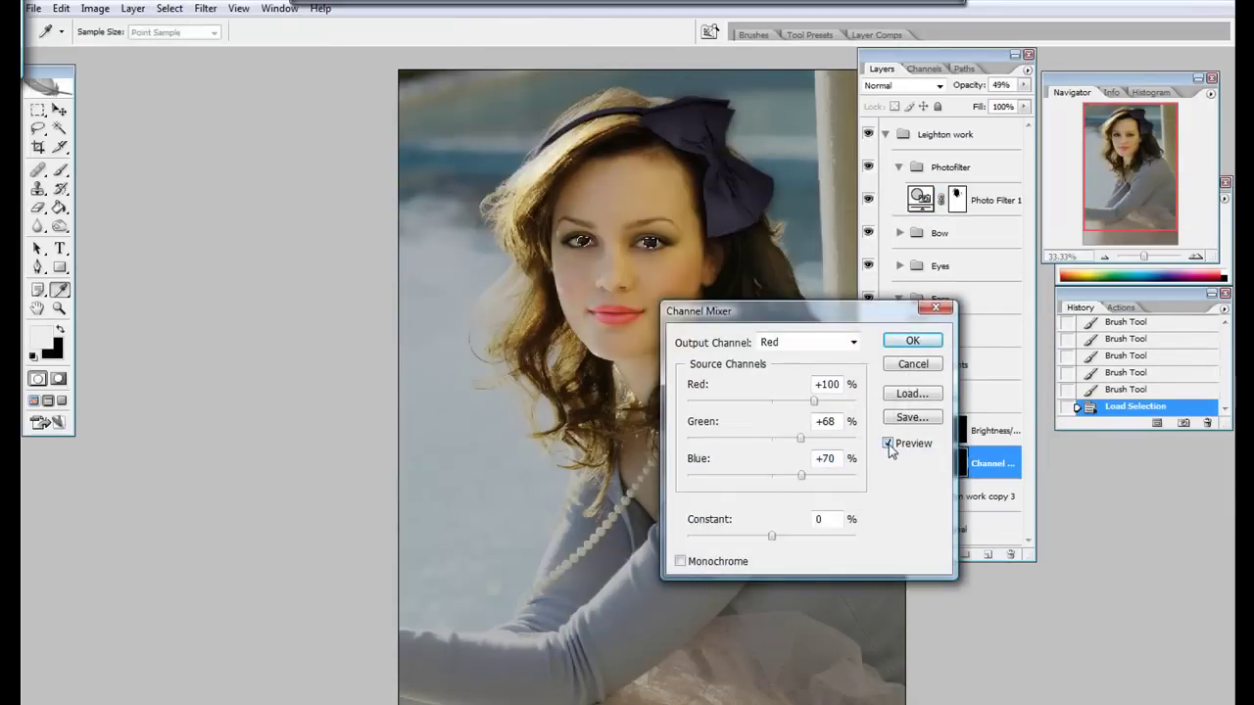
left_click(911, 339)
Step: Add a second Channel Mixer with red at +136 and Green output, loading a saved selection
left_click(943, 554)
left_click(989, 437)
left_click_drag(813, 401, 850, 401)
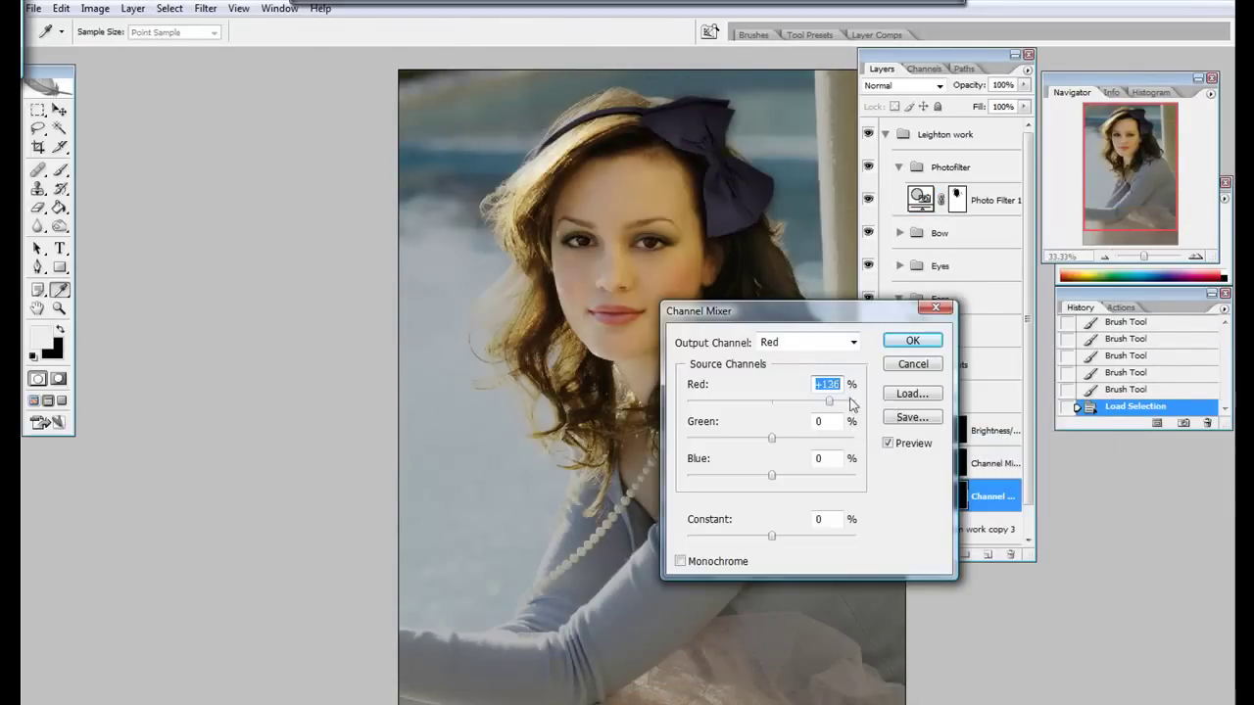
left_click(912, 340)
left_click(169, 8)
left_click(118, 271)
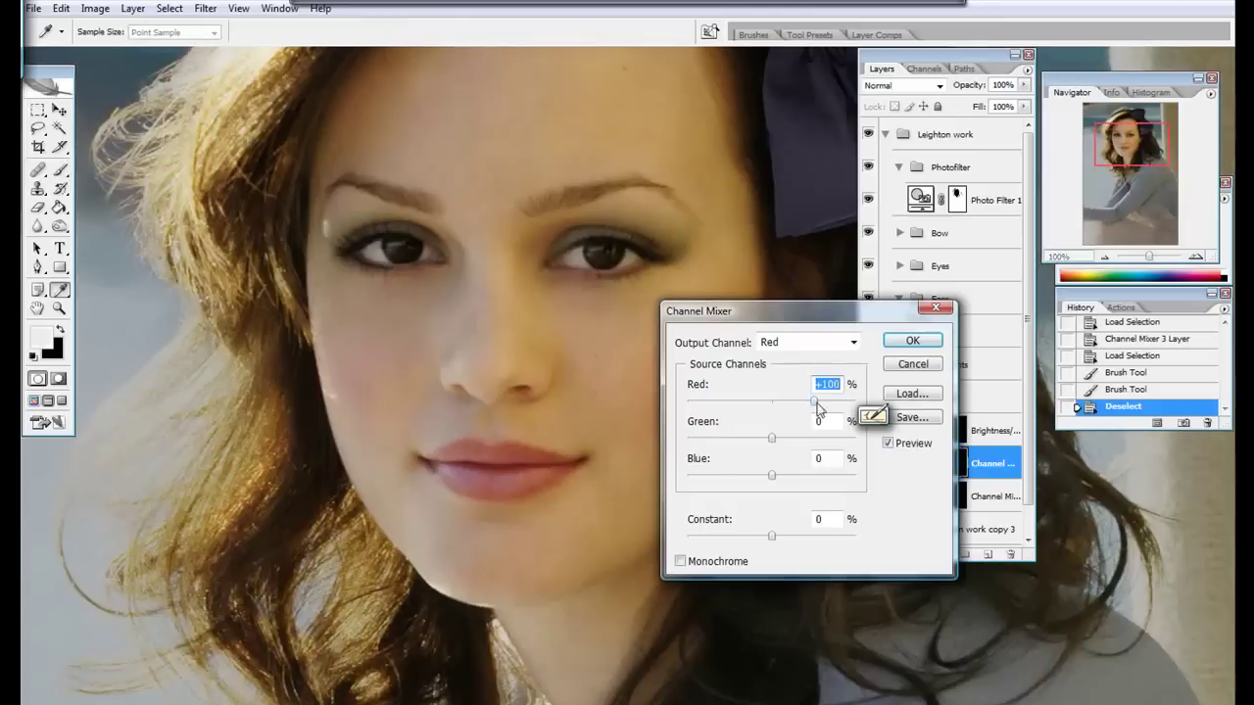
left_click(808, 342)
left_click(773, 372)
key("Return")
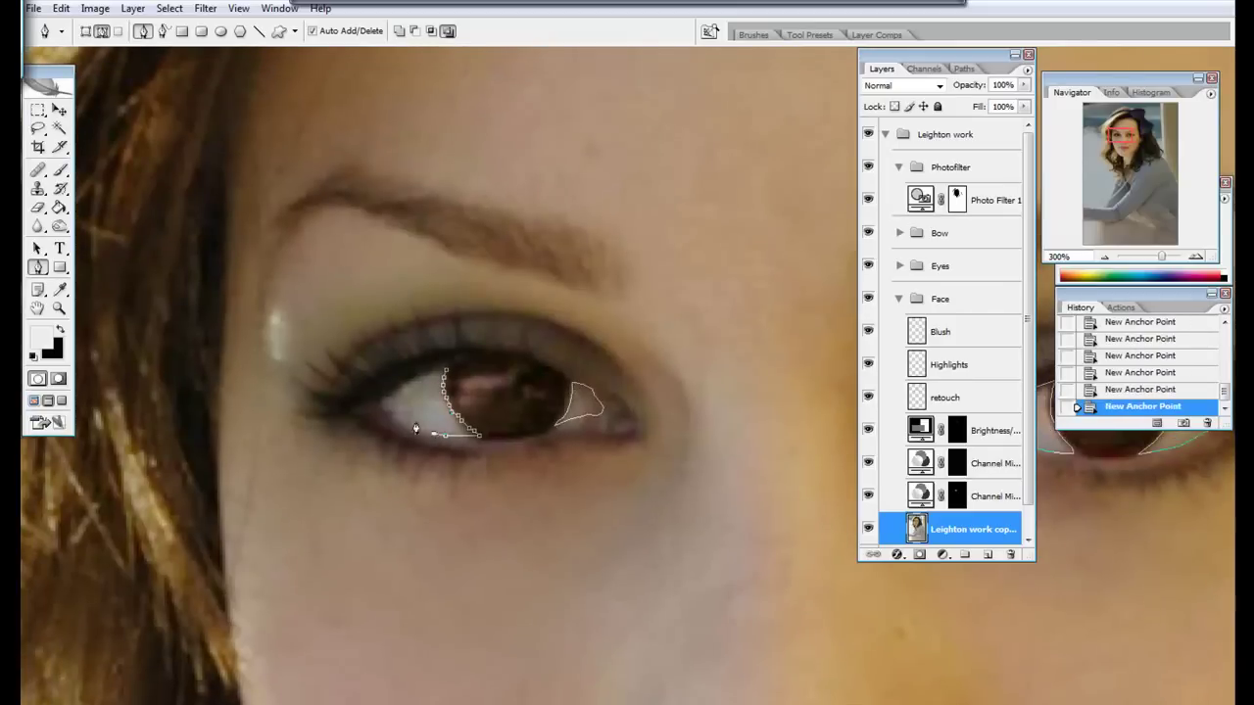
Step: Turn the eye-white path into an expanded selection and brighten the eye whites by +24
left_click(416, 385)
right_click(438, 412)
left_click(509, 490)
key("Return")
left_click(169, 8)
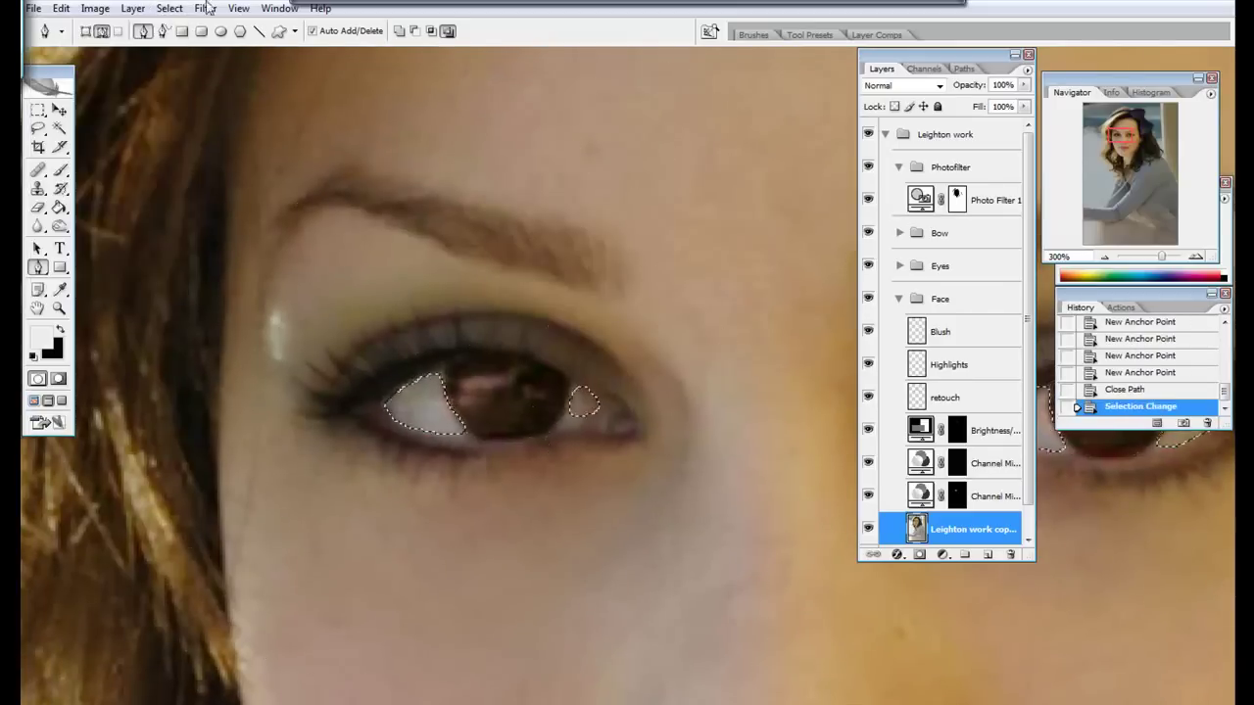
key("m")
key("e")
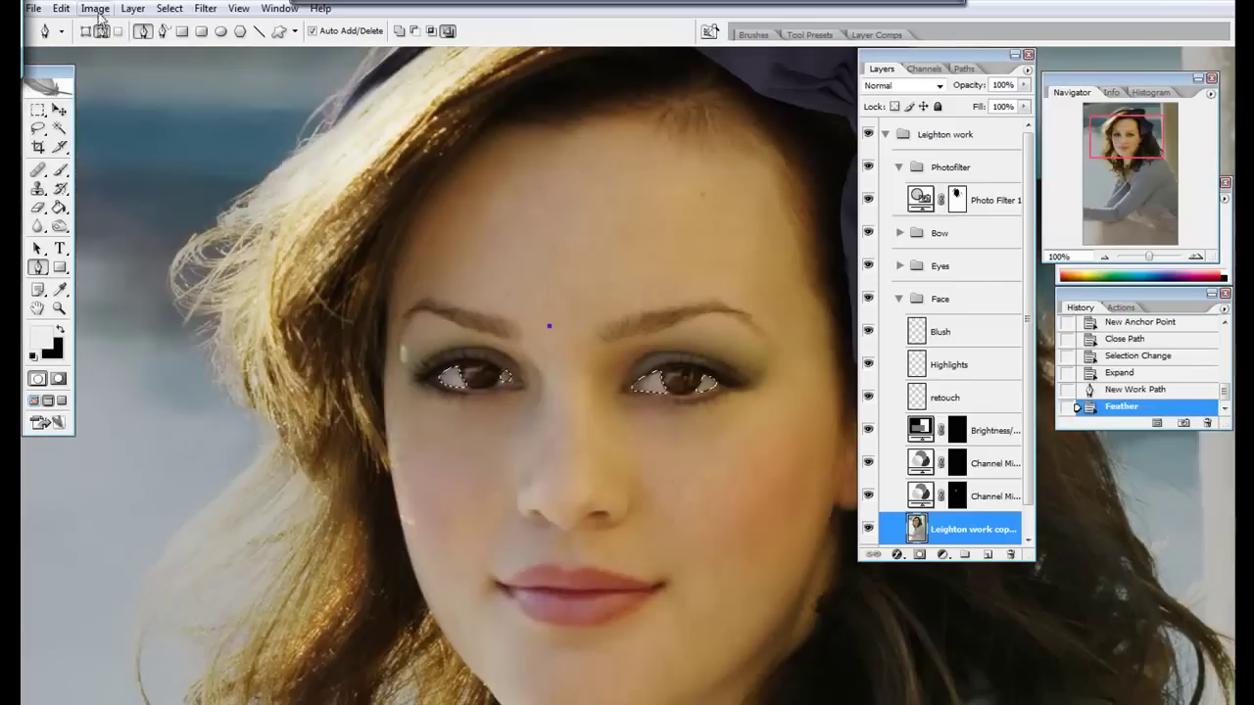
left_click_drag(588, 258, 610, 259)
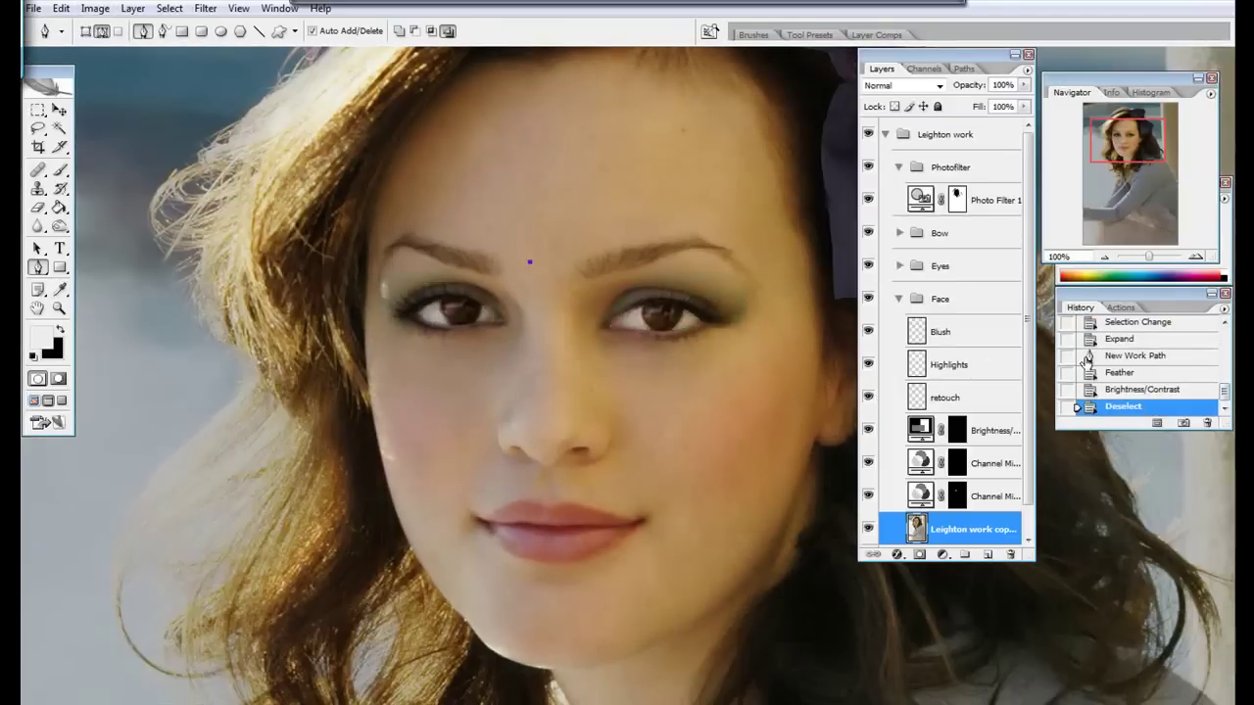
left_click(1125, 373)
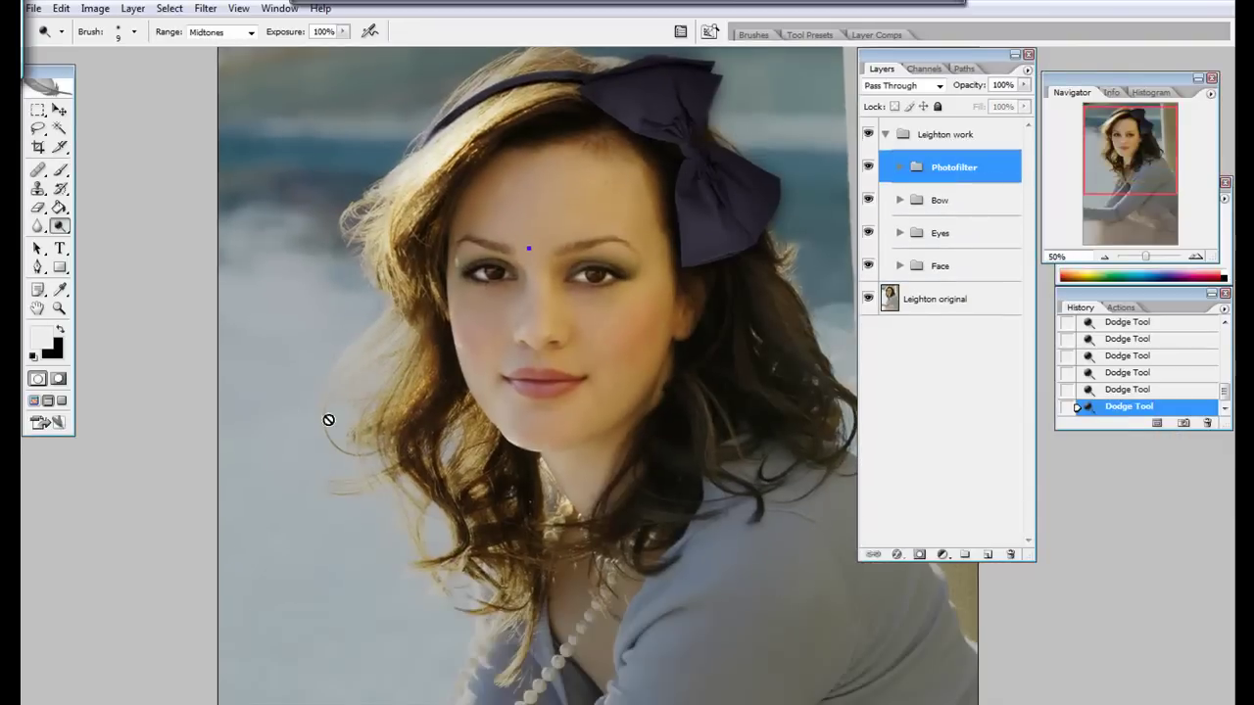
Step: Zoom out over the dodged image, pick the Brush tool, and open Adobe Help Center
key("ctrl+minus")
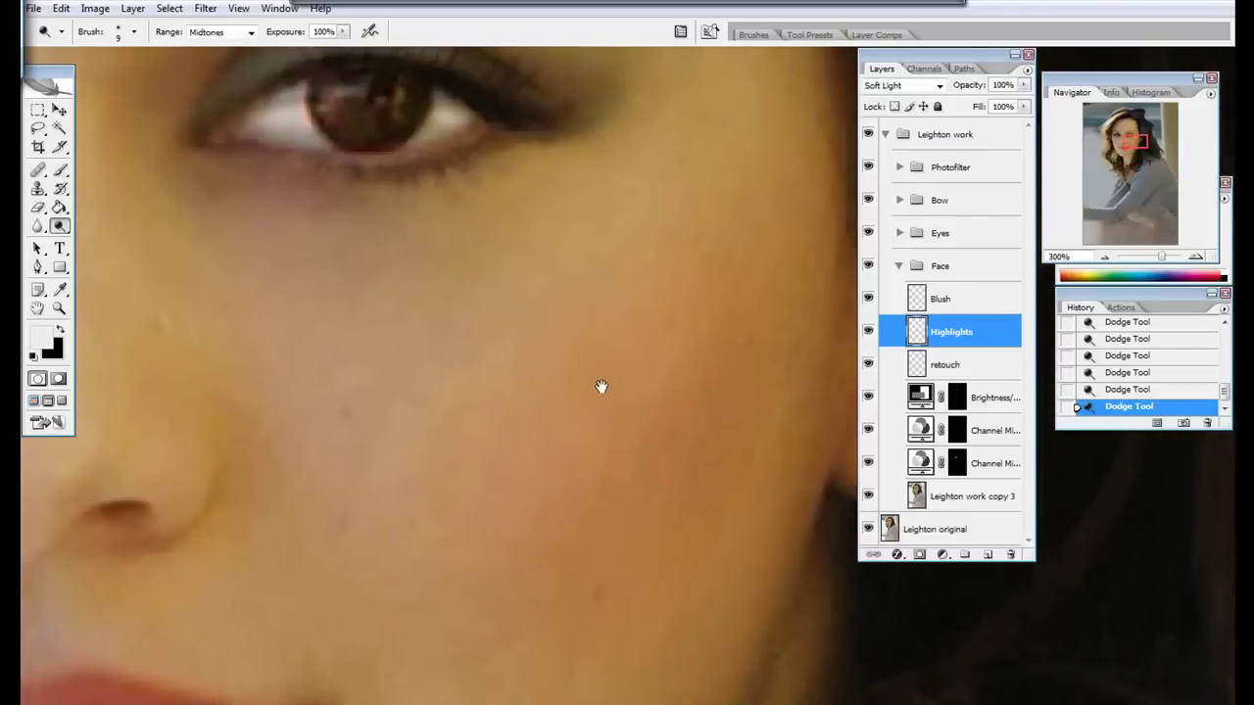
key("b")
key("F1")
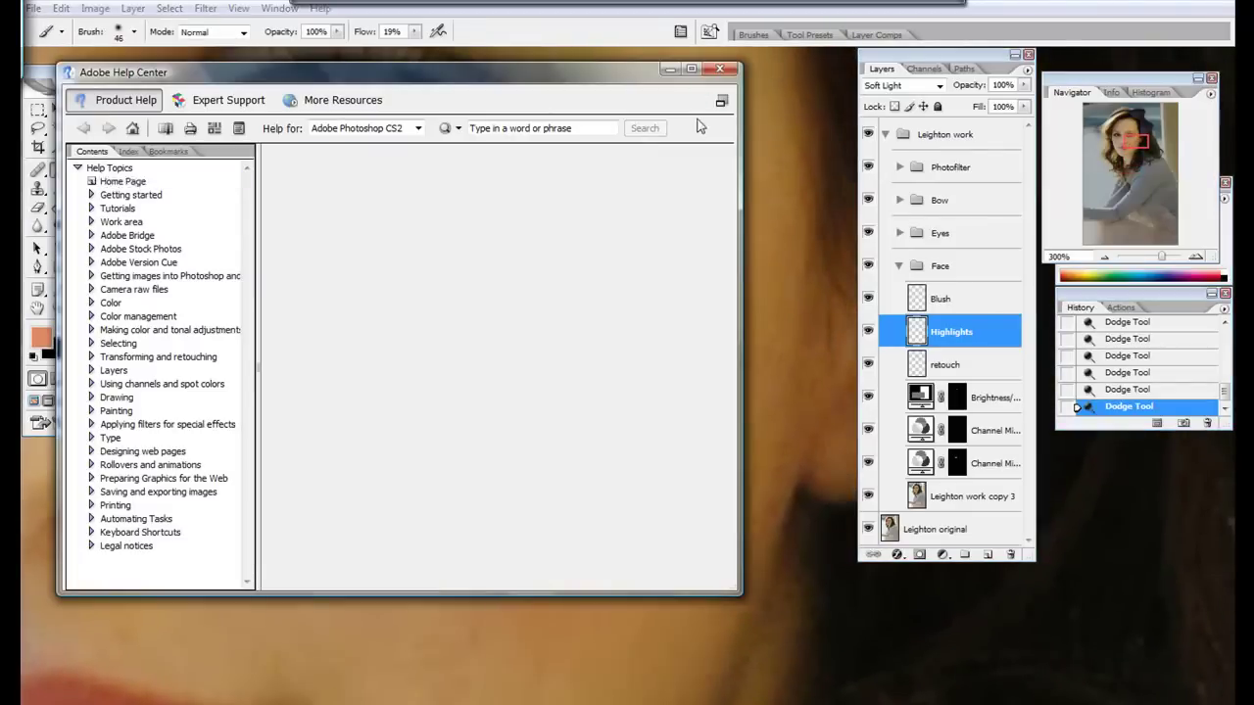